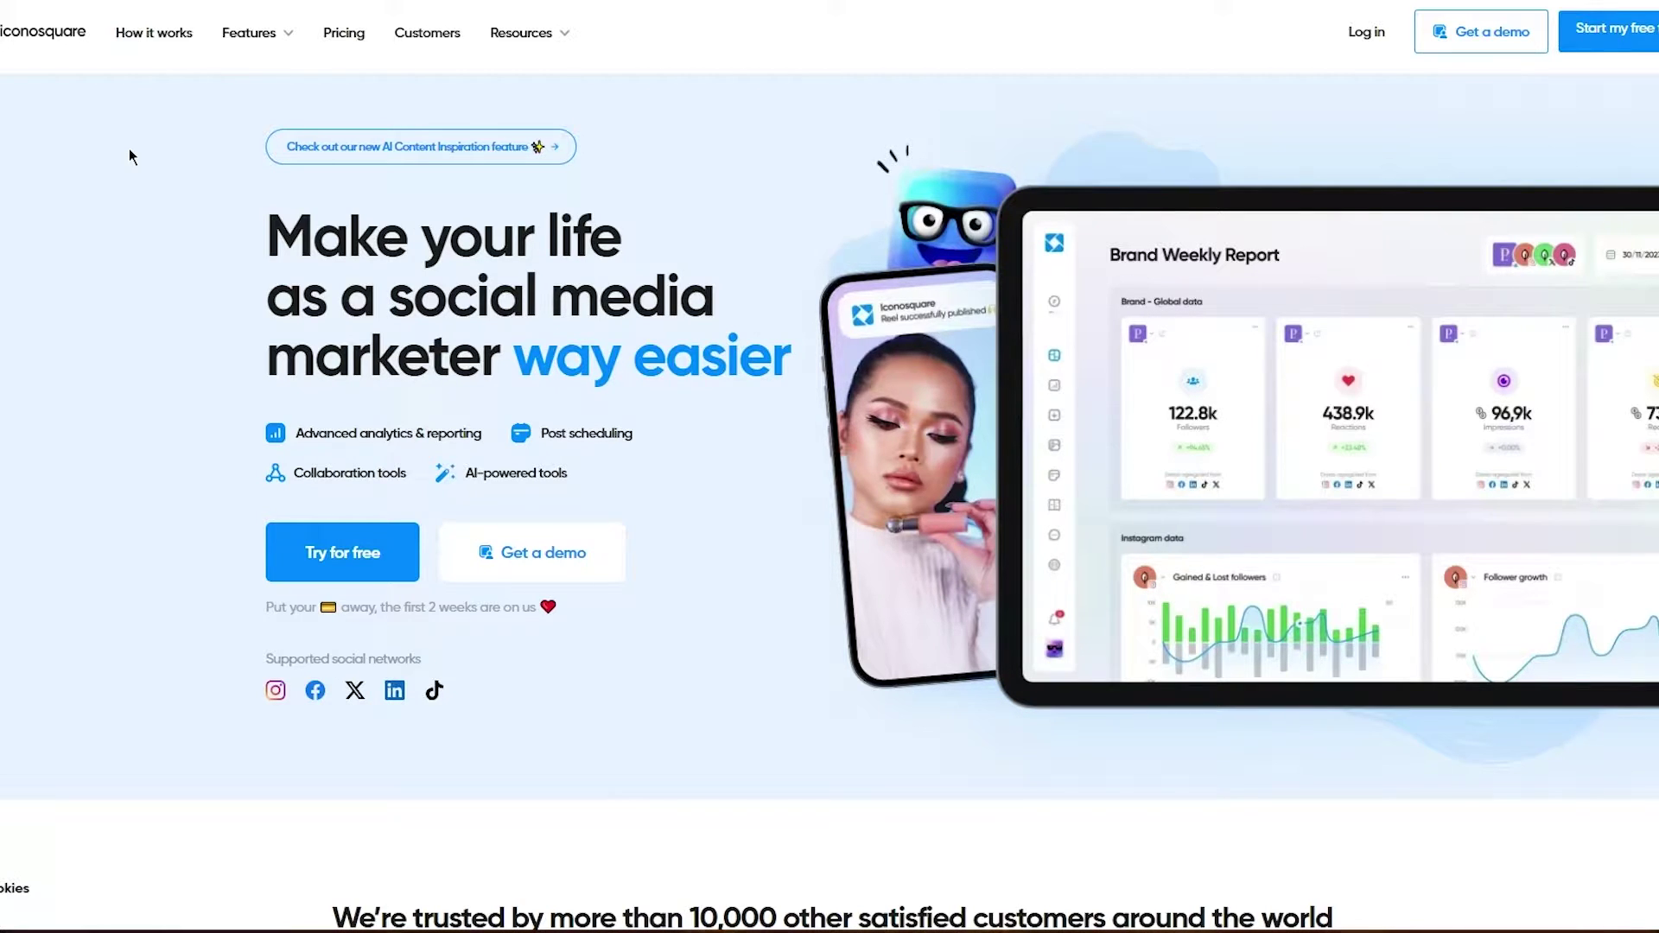
pyautogui.scroll(-10, 129, 155)
pyautogui.scroll(-2, 743, 363)
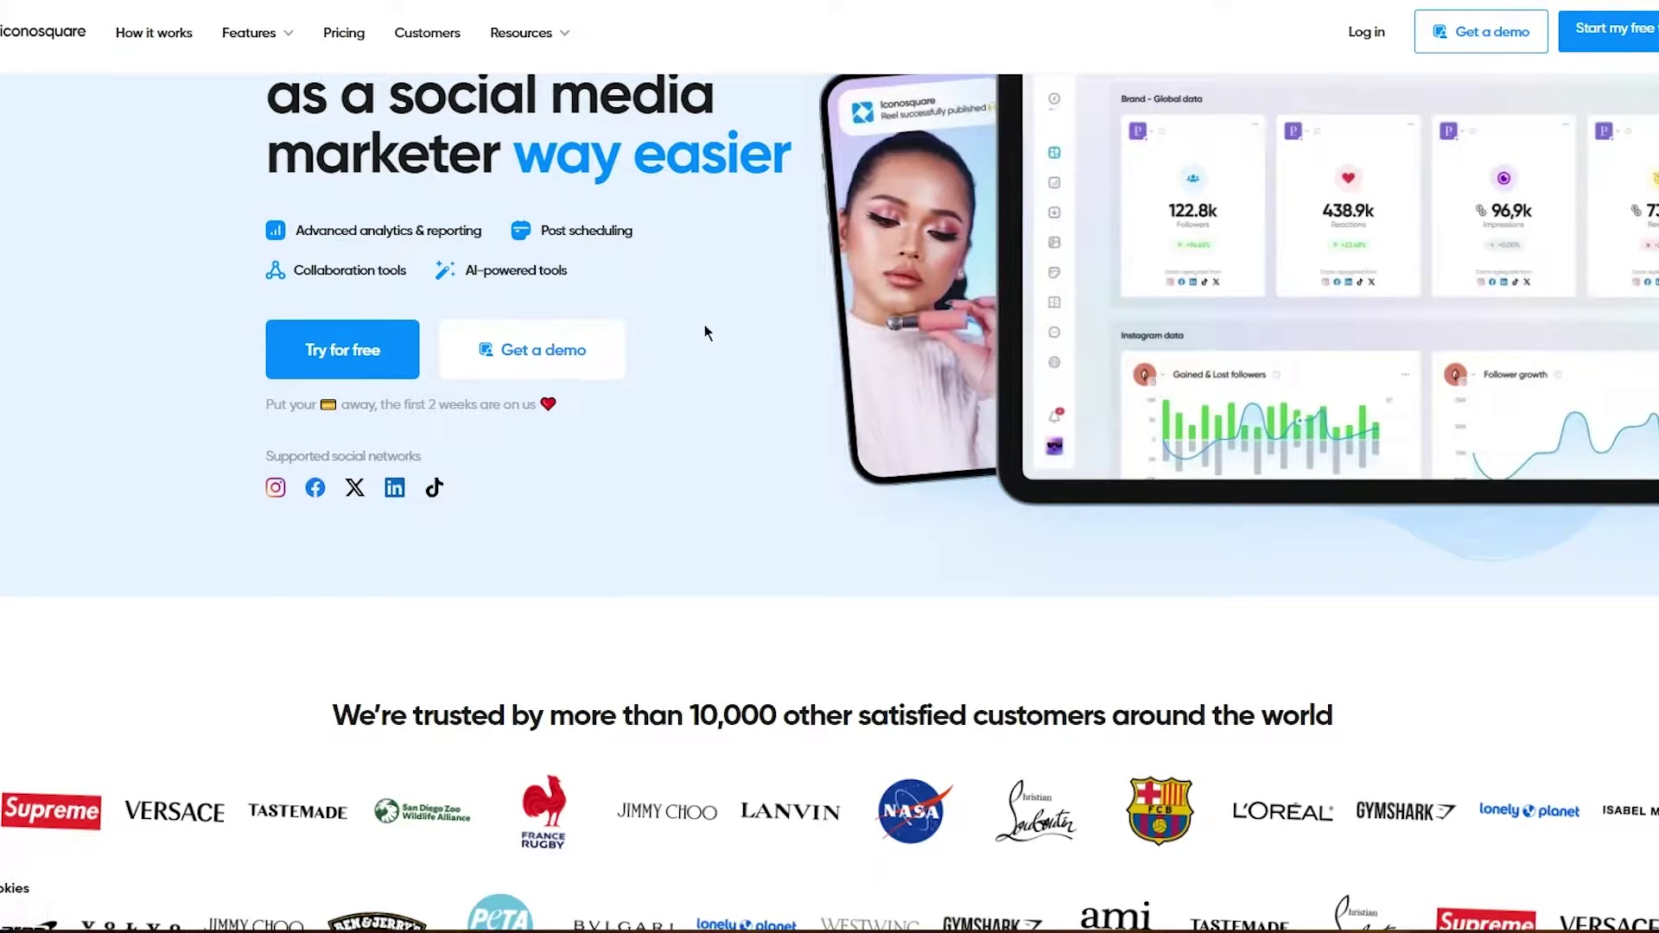
pyautogui.scroll(1, 704, 332)
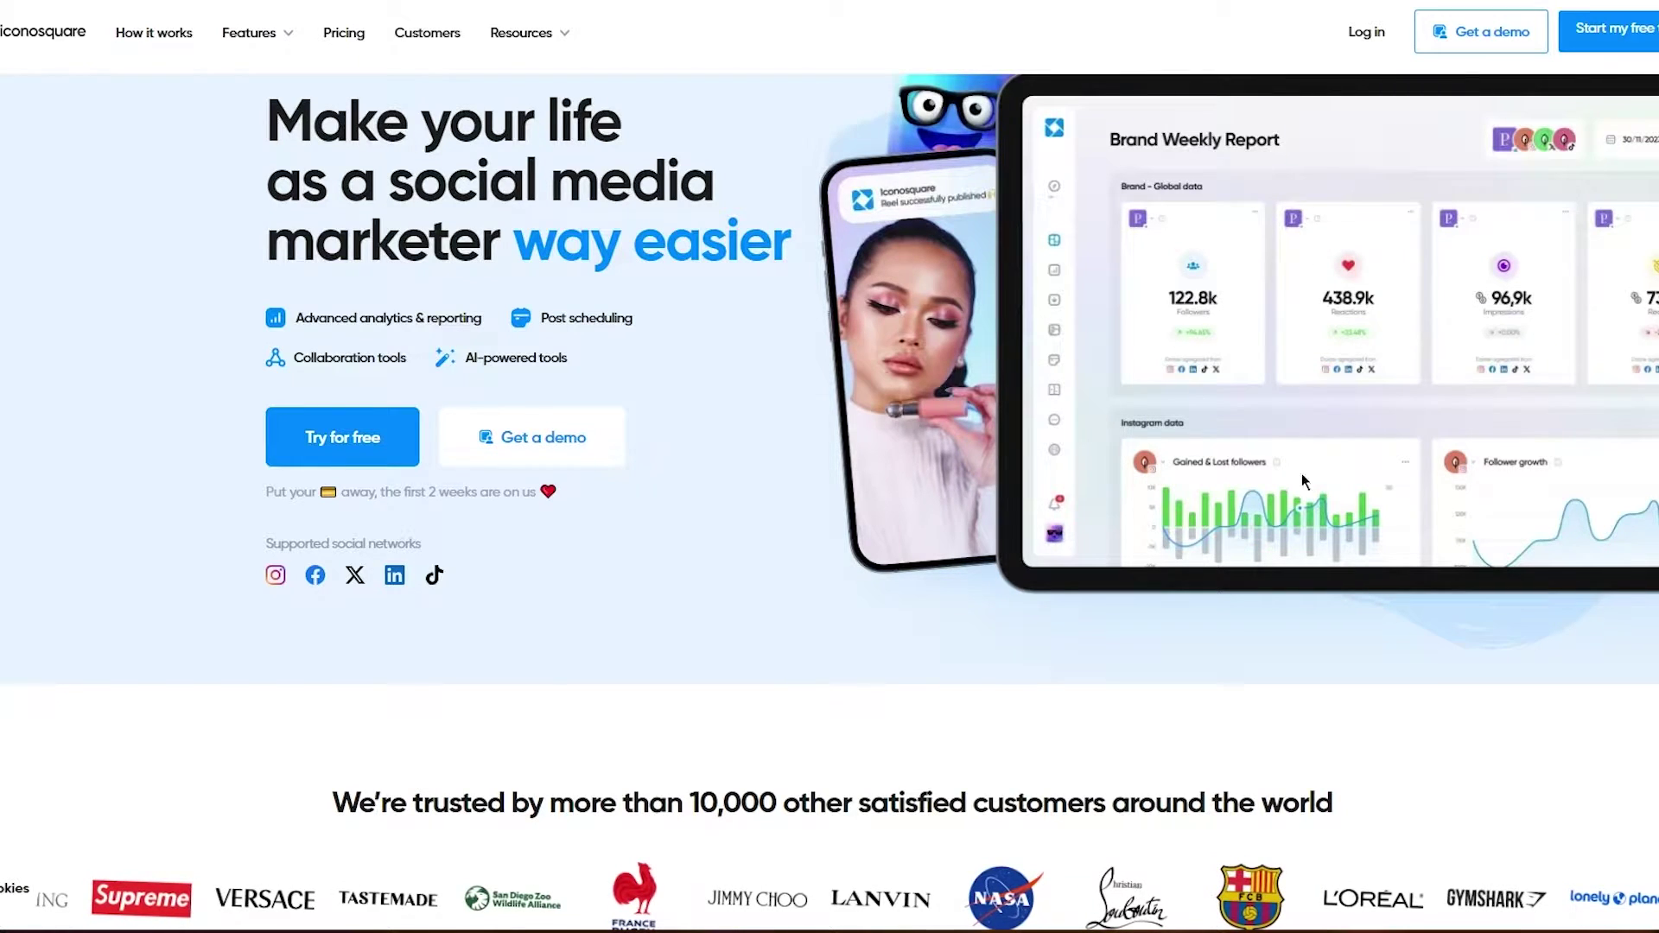
pyautogui.scroll(-4, 1296, 302)
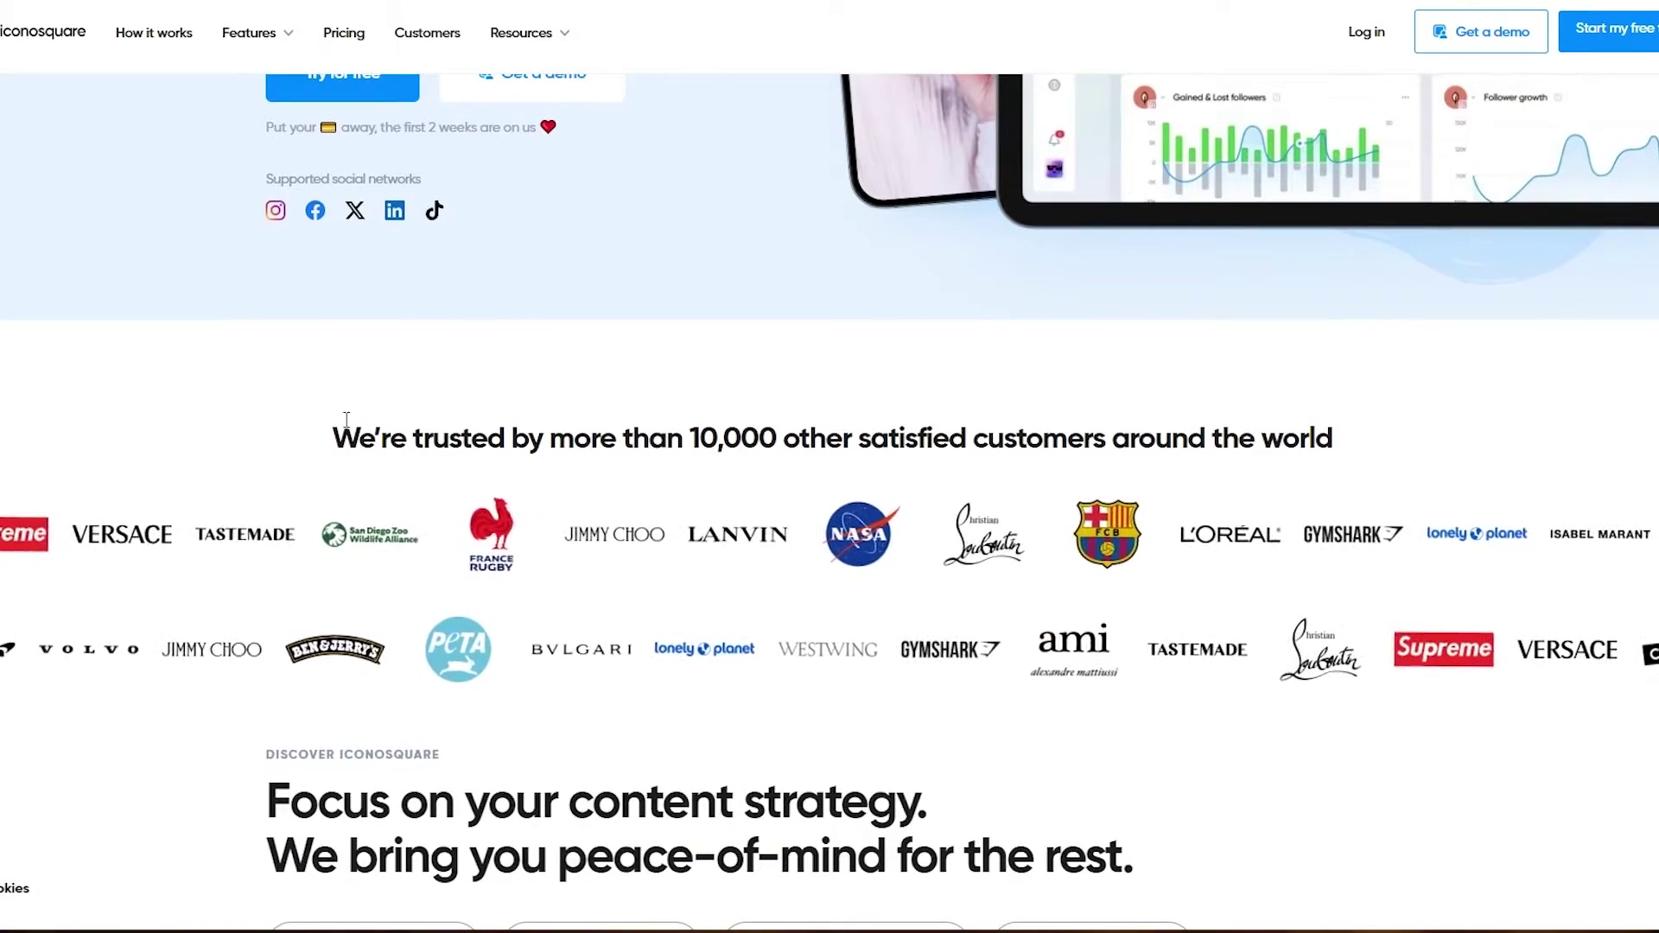
pyautogui.scroll(-2, 249, 421)
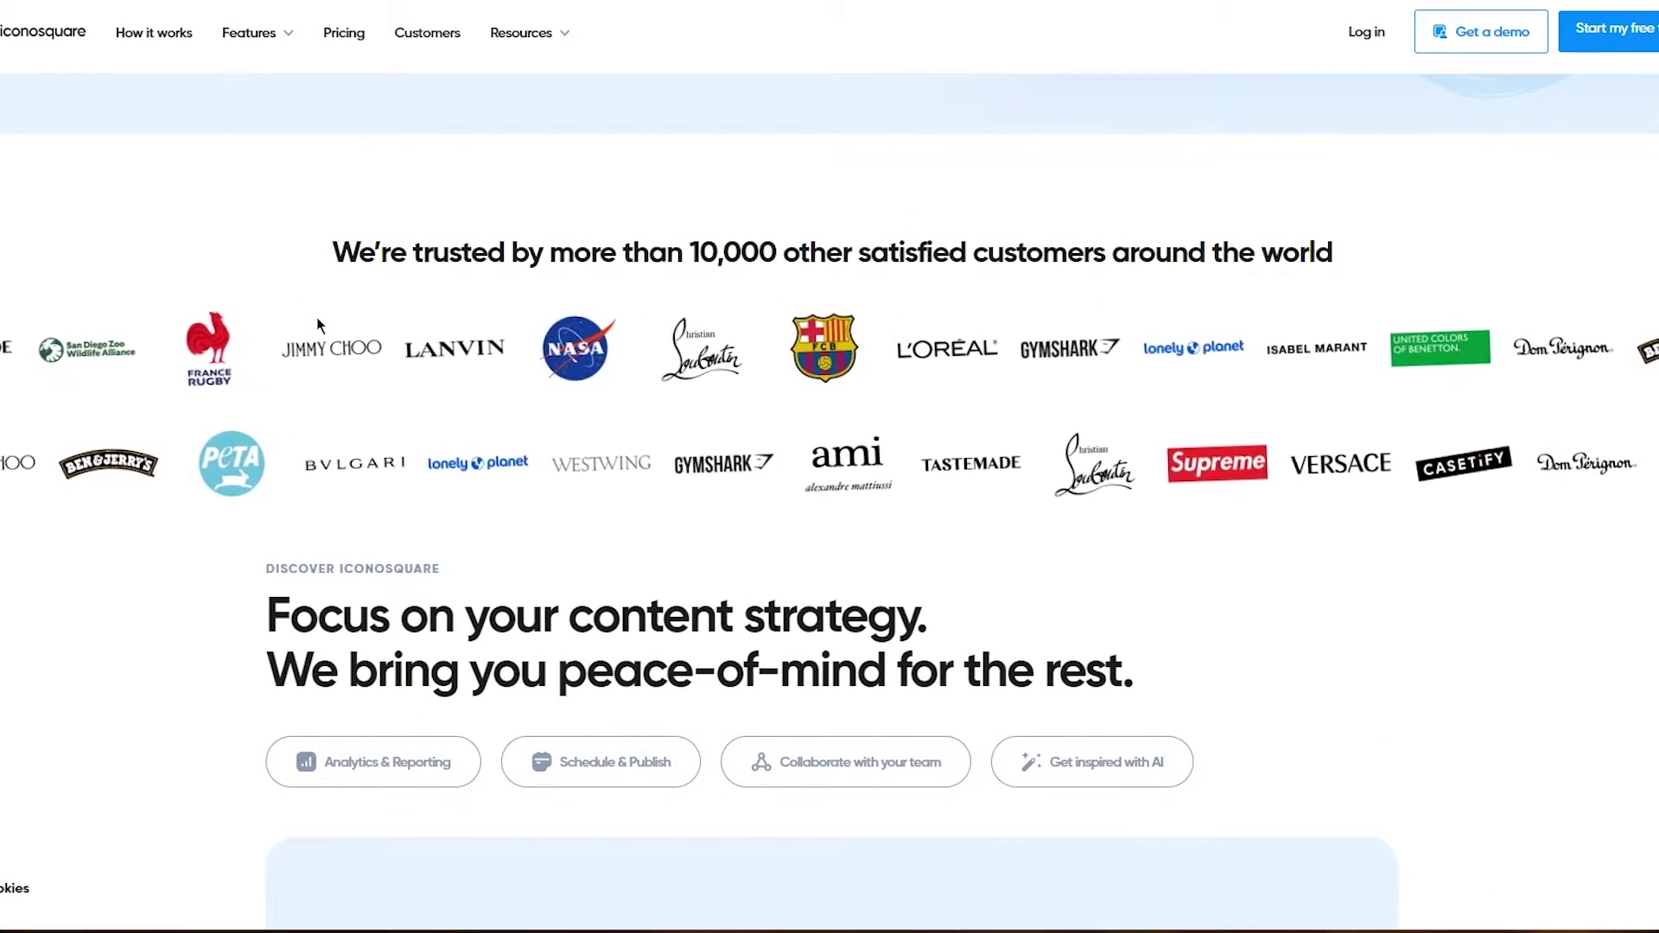
pyautogui.scroll(-1, 593, 252)
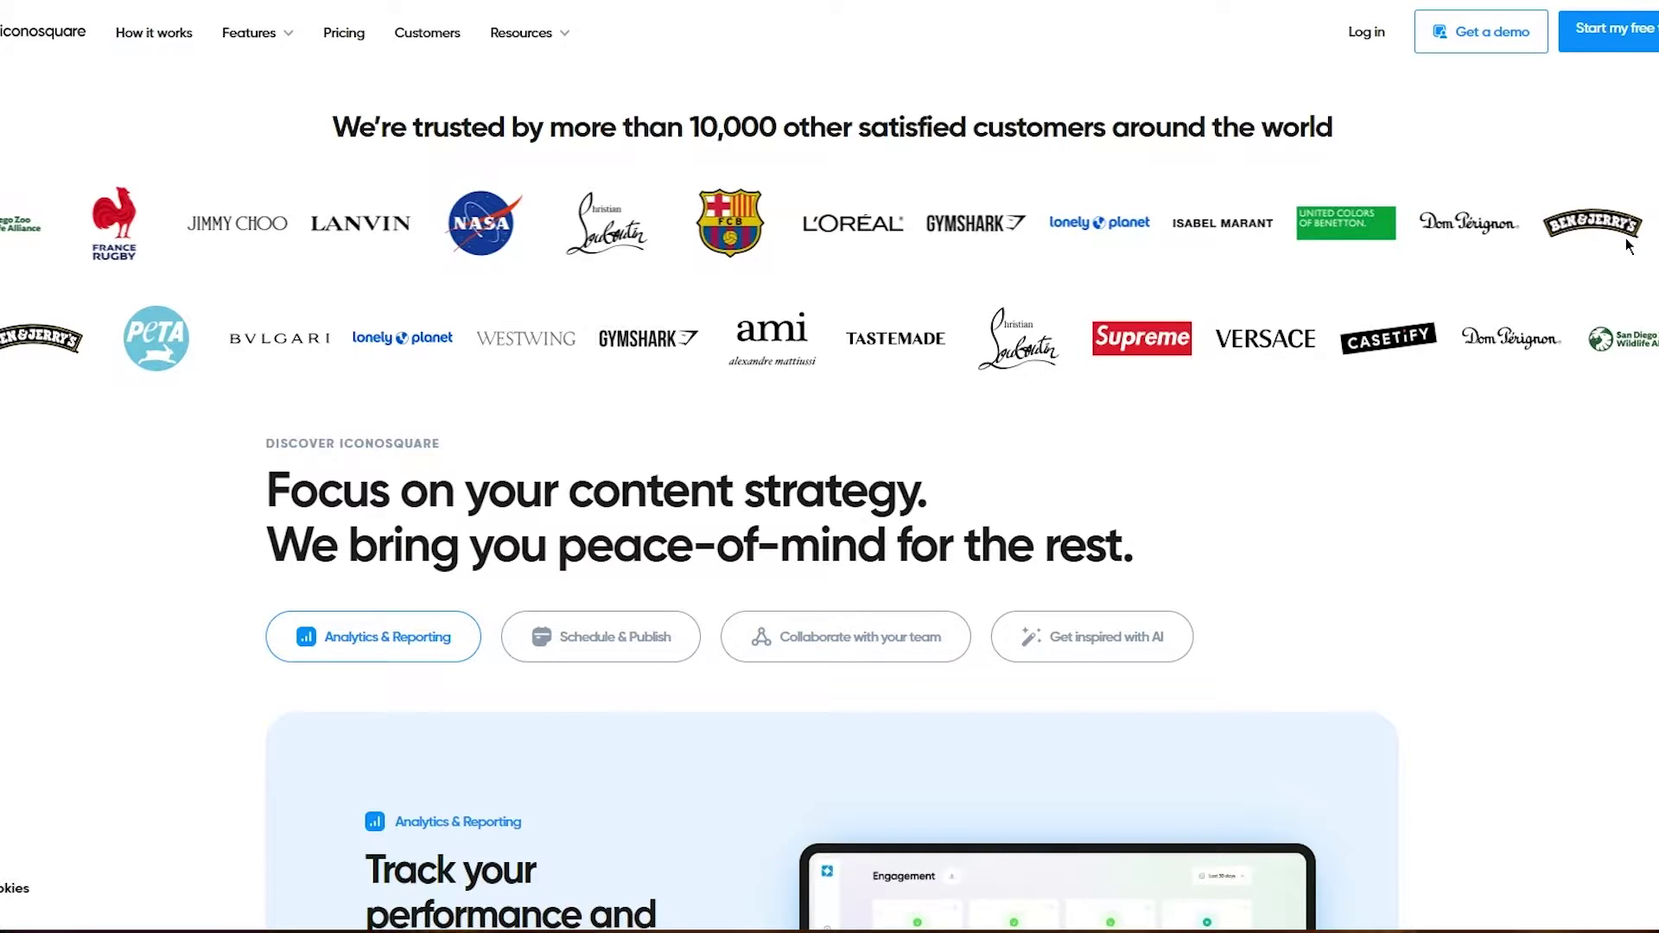
pyautogui.scroll(-2, 1627, 246)
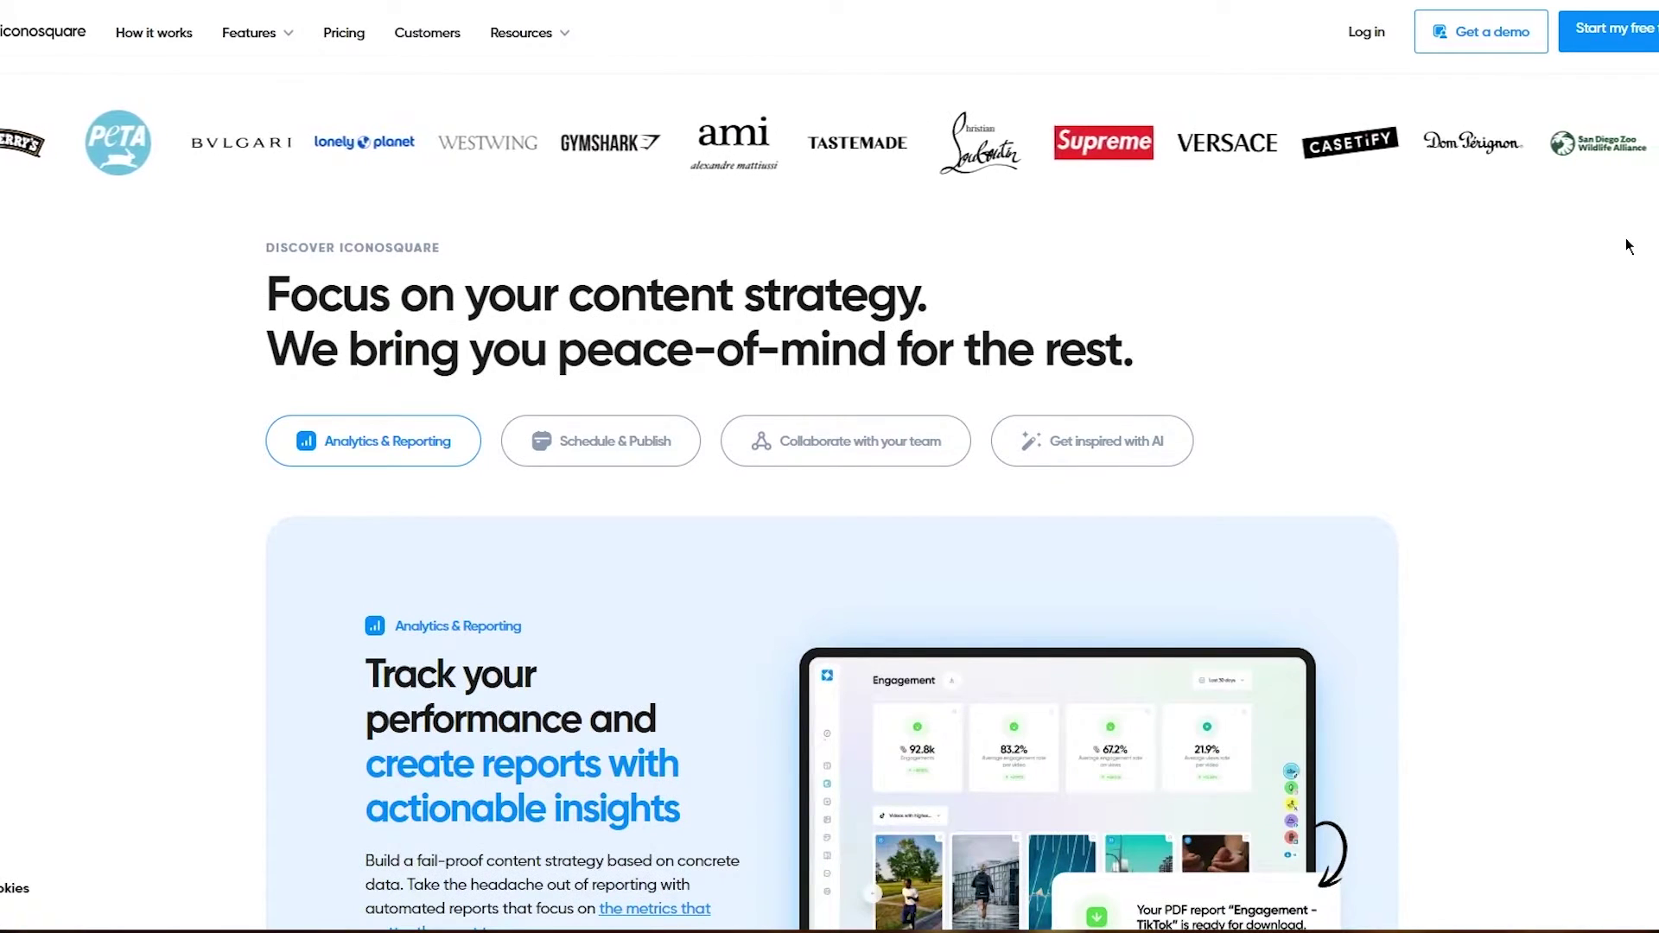
pyautogui.scroll(-2, 1626, 239)
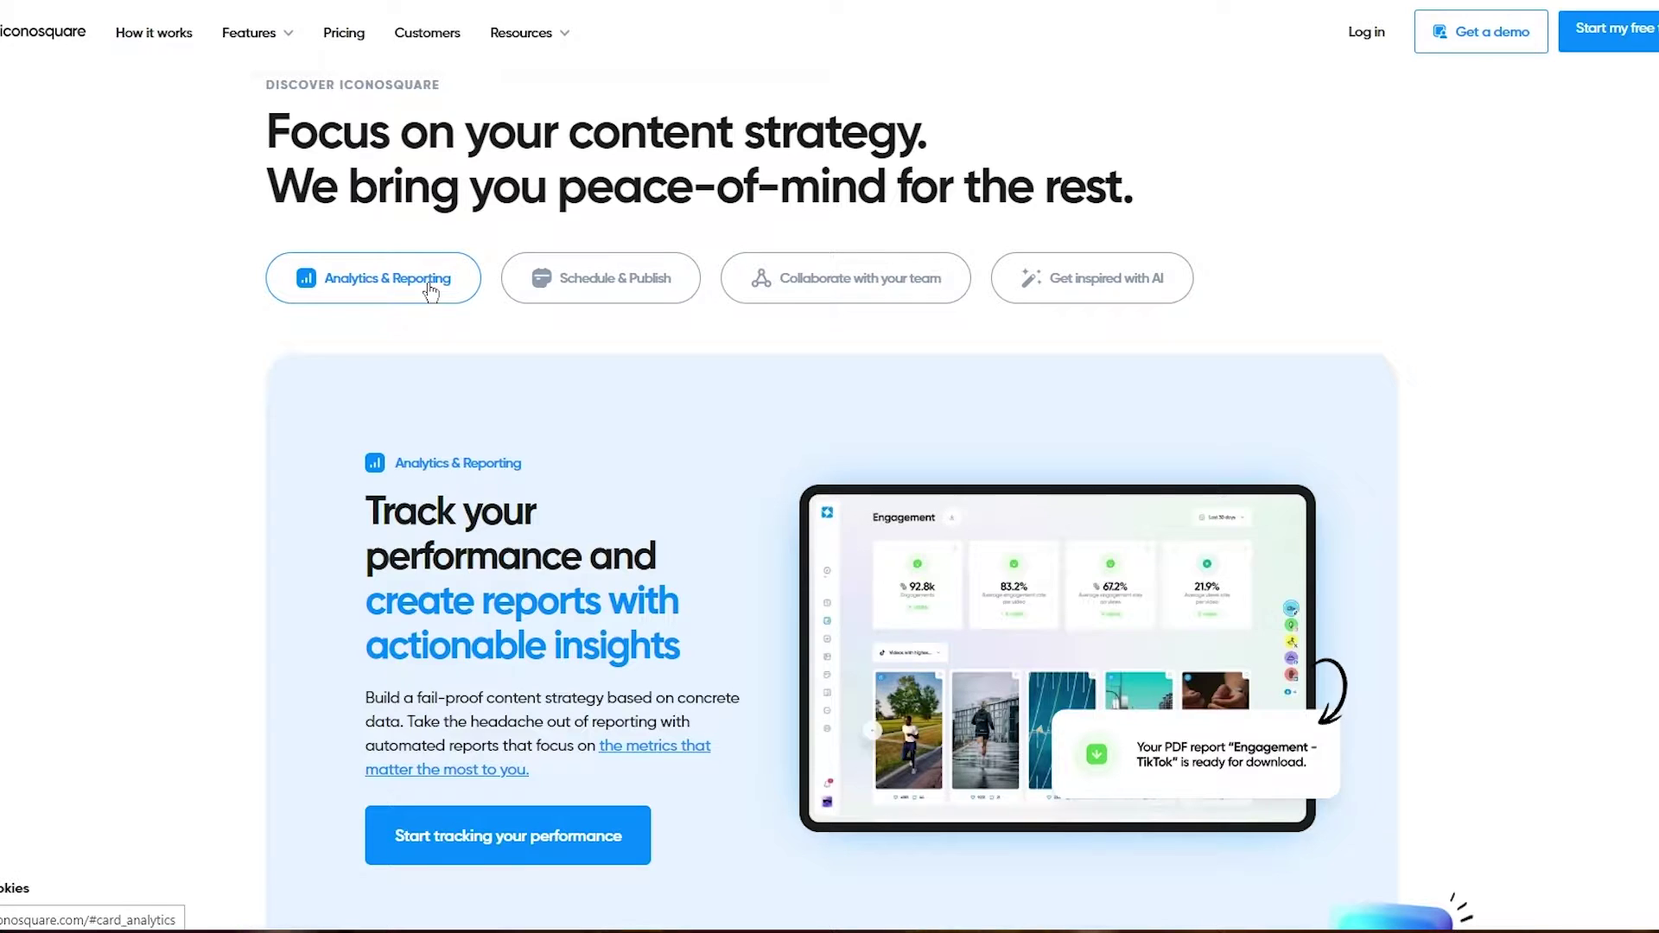
pyautogui.click(545, 278)
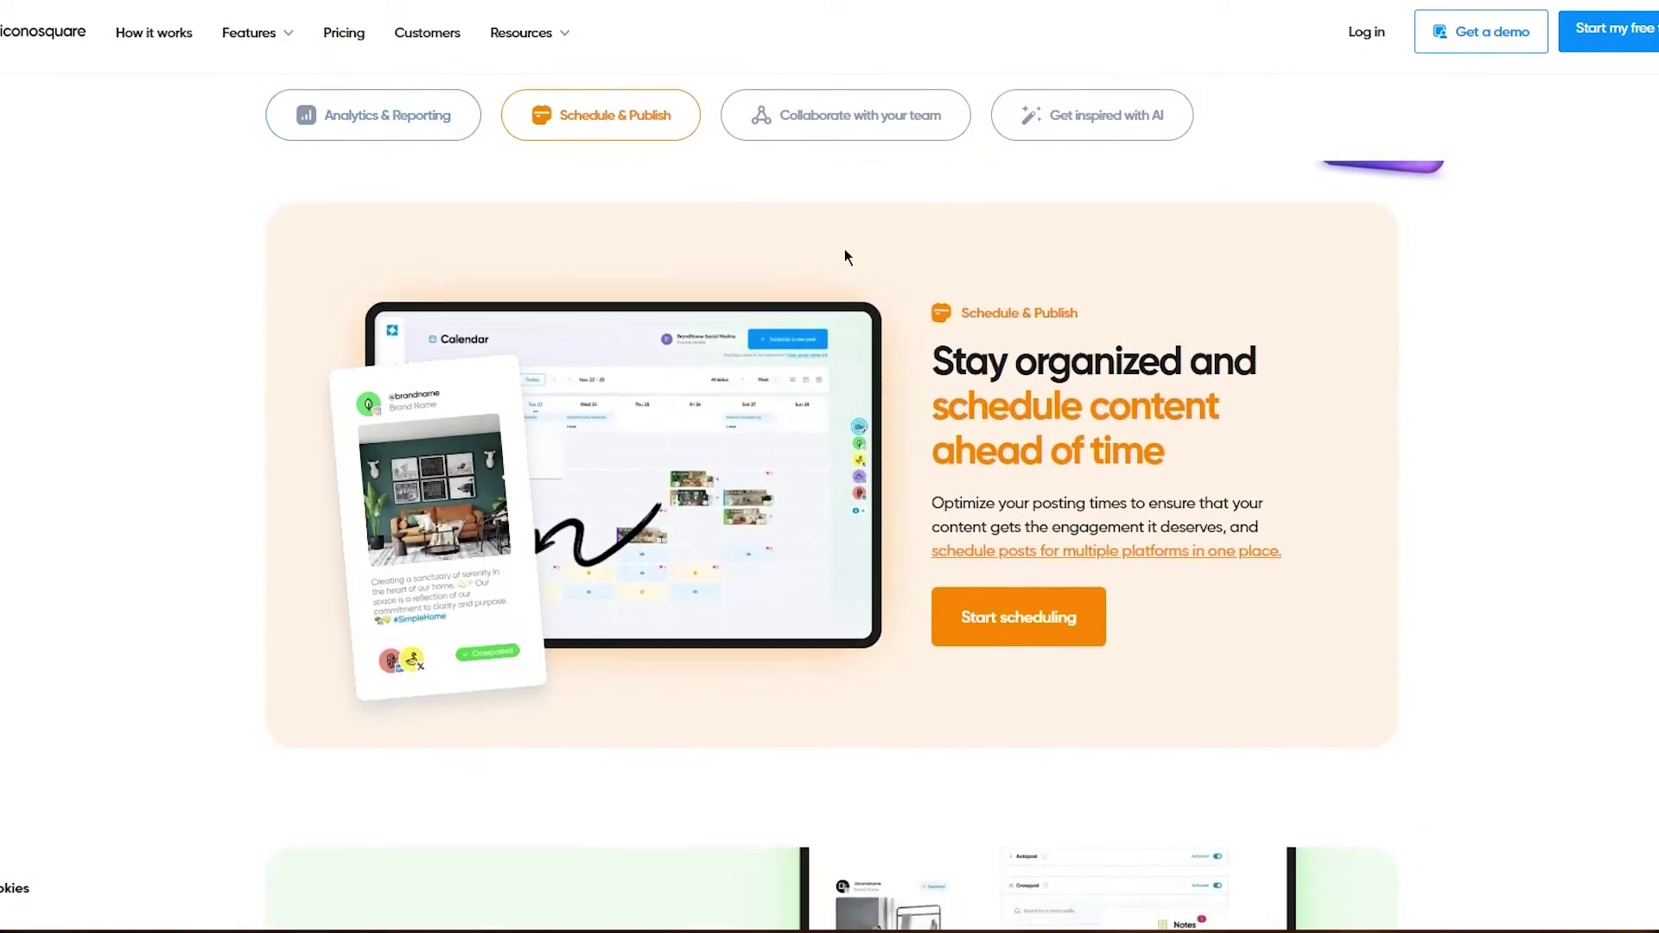
pyautogui.click(914, 118)
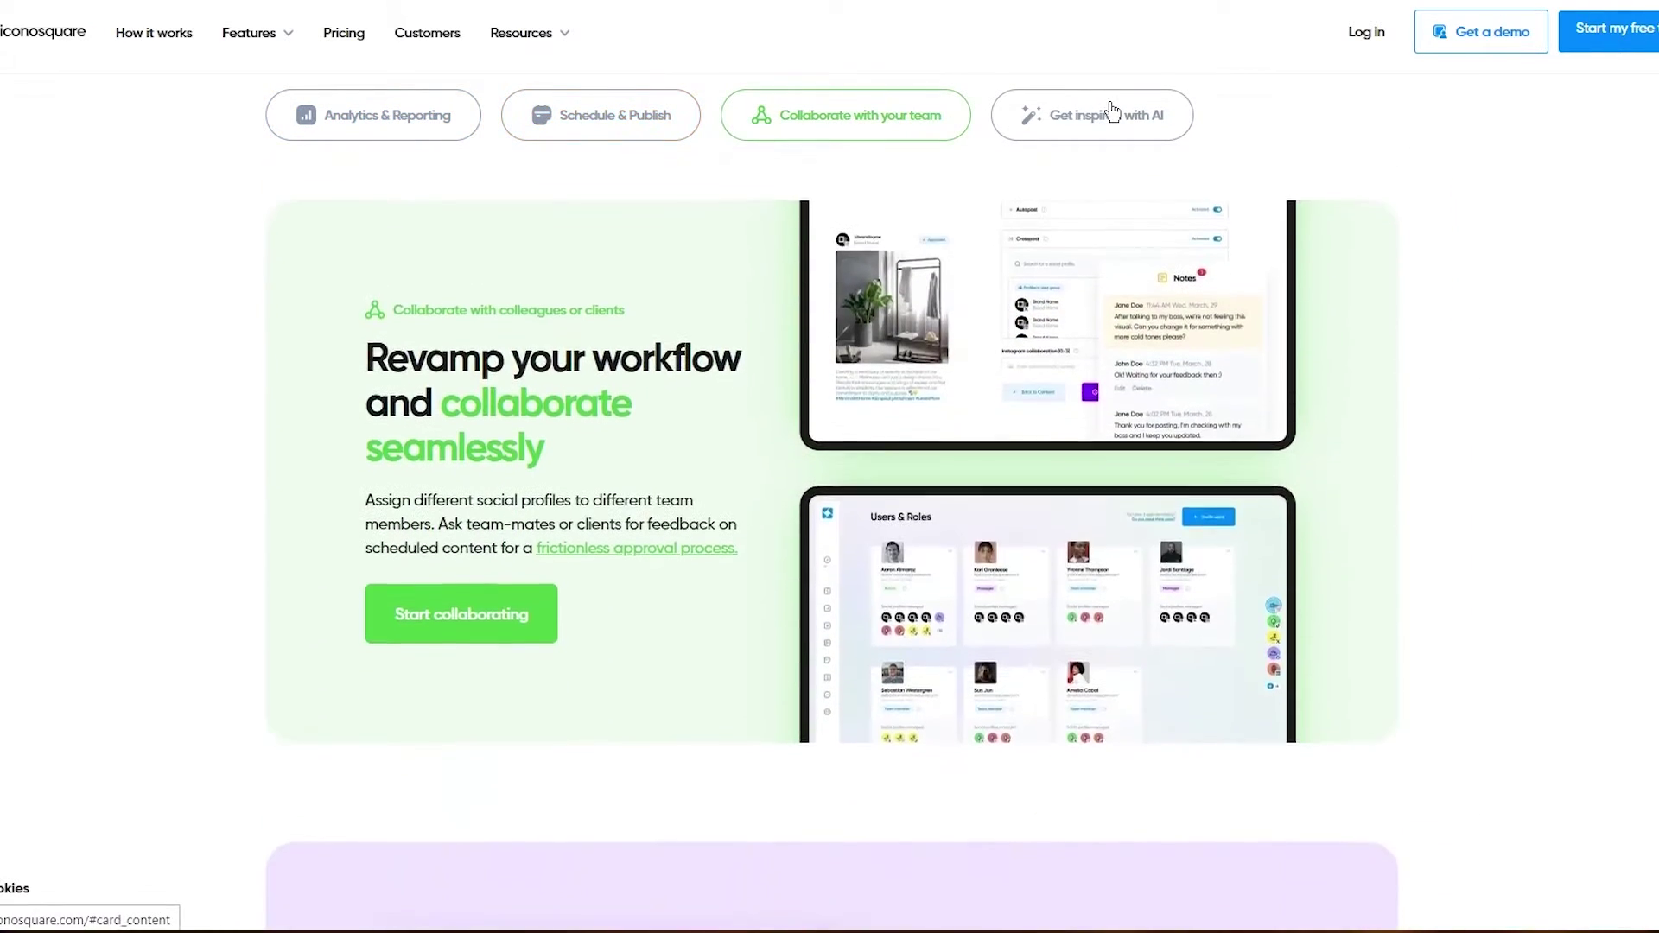
pyautogui.click(1112, 113)
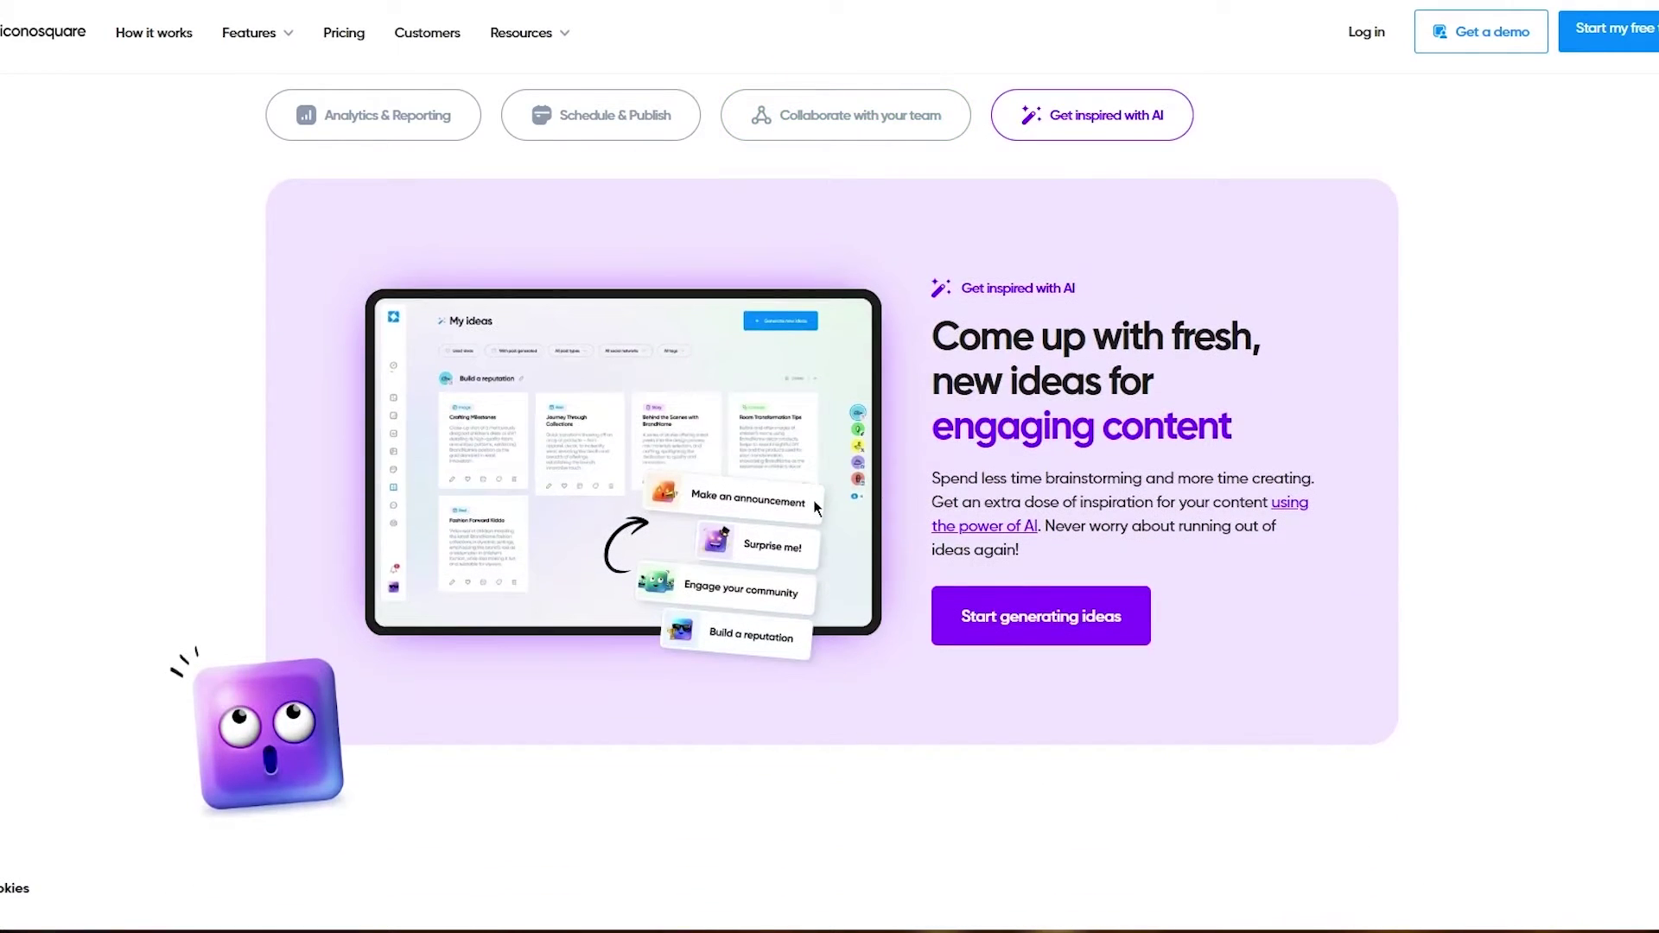
pyautogui.scroll(-10, 812, 499)
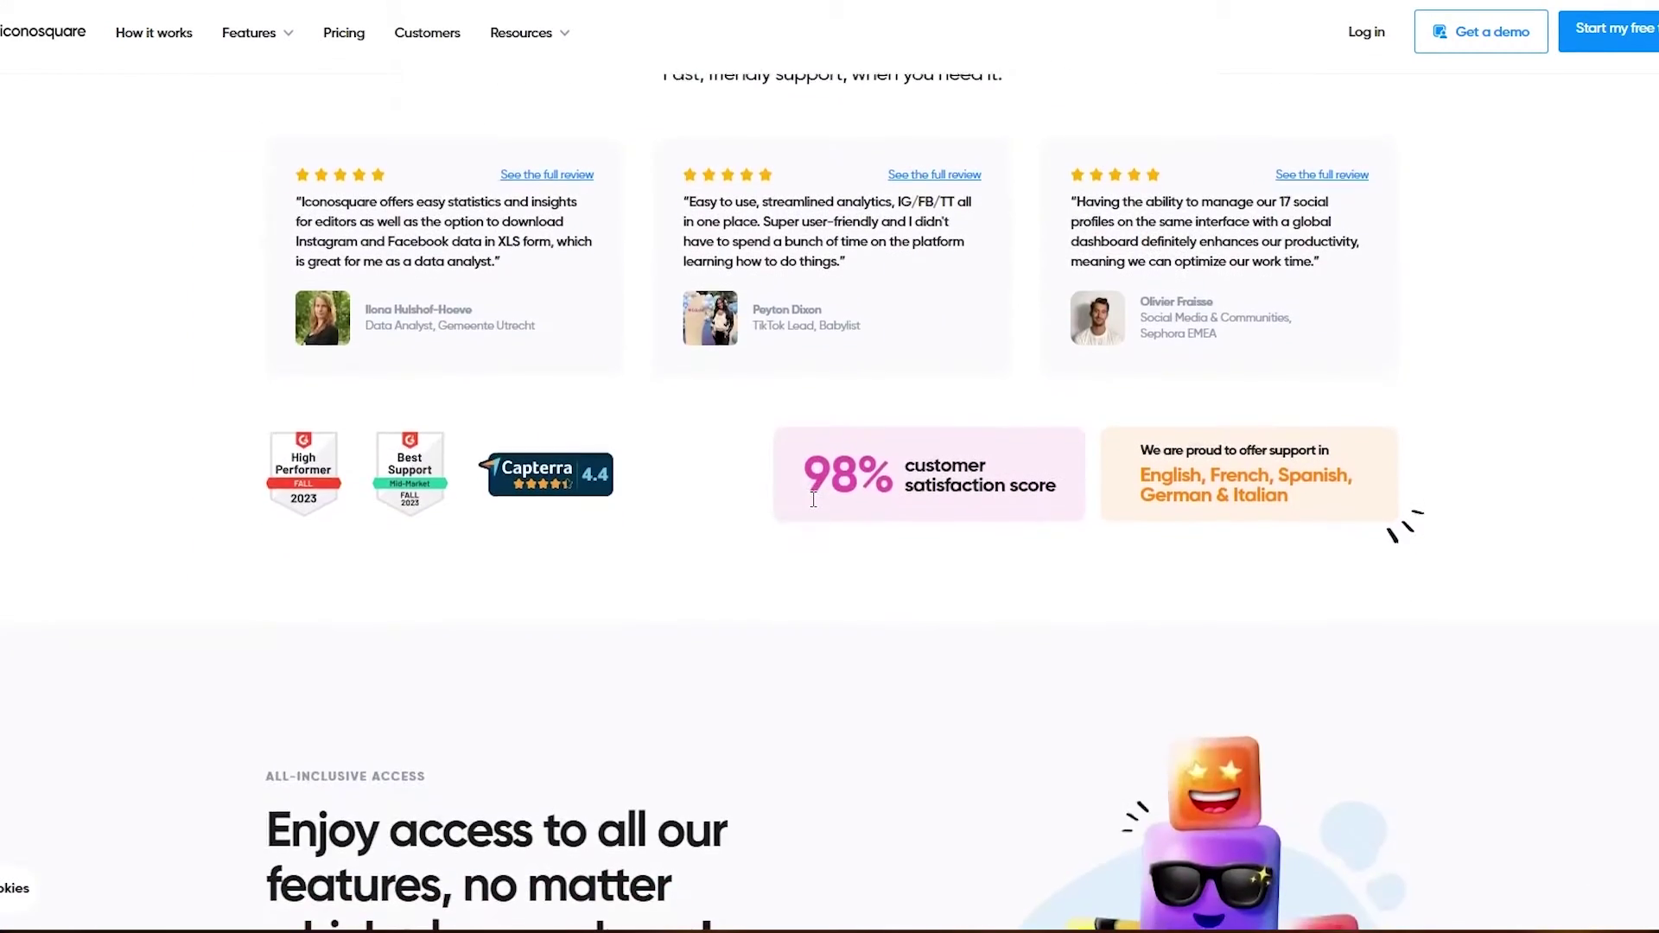
pyautogui.scroll(-5, 812, 499)
pyautogui.scroll(20, 812, 499)
pyautogui.scroll(6, 812, 499)
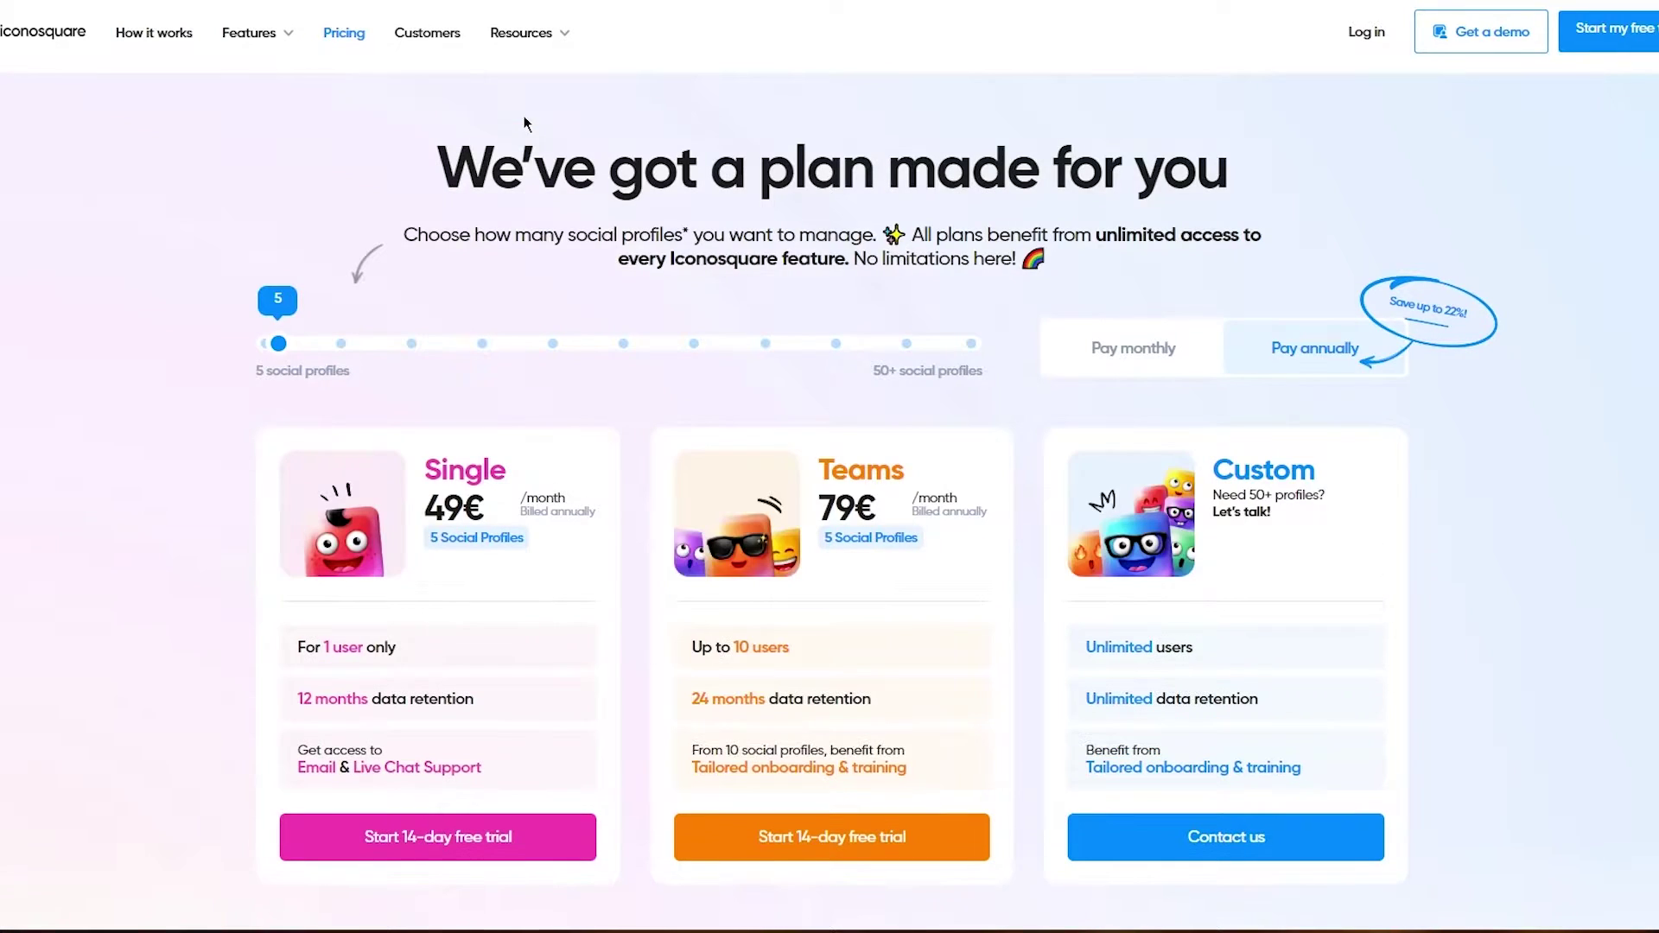
# Step: Scroll through the Single $49, Teams $79 and Custom plans and features, then back to the top
pyautogui.scroll(-1, 523, 124)
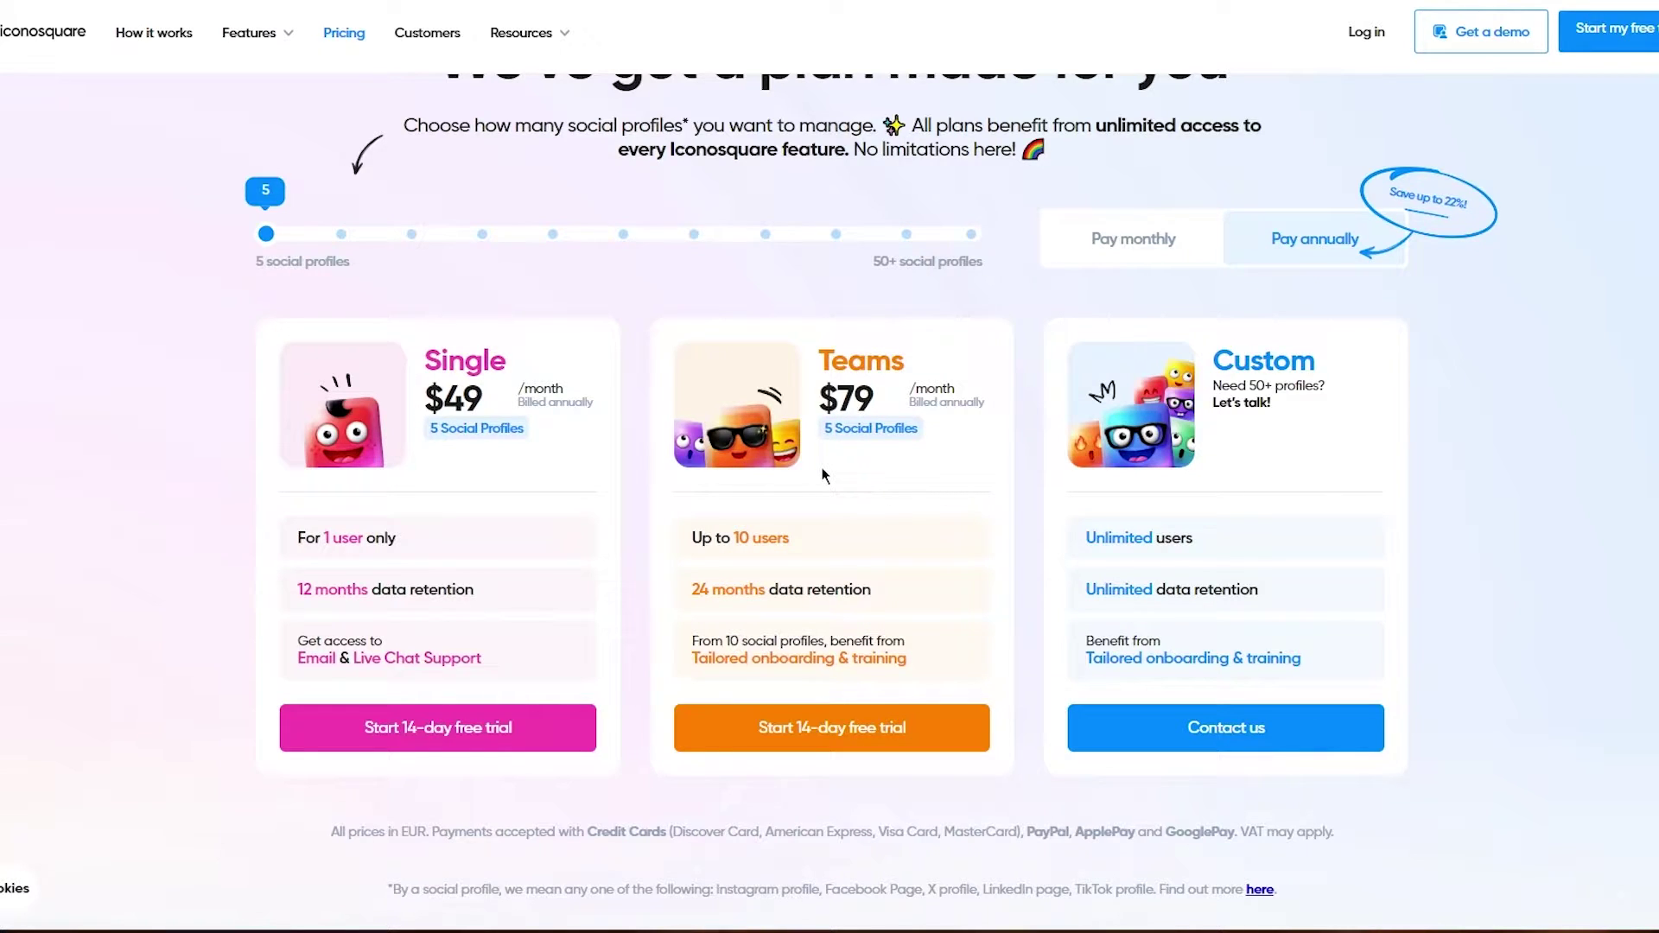
pyautogui.scroll(-2, 823, 474)
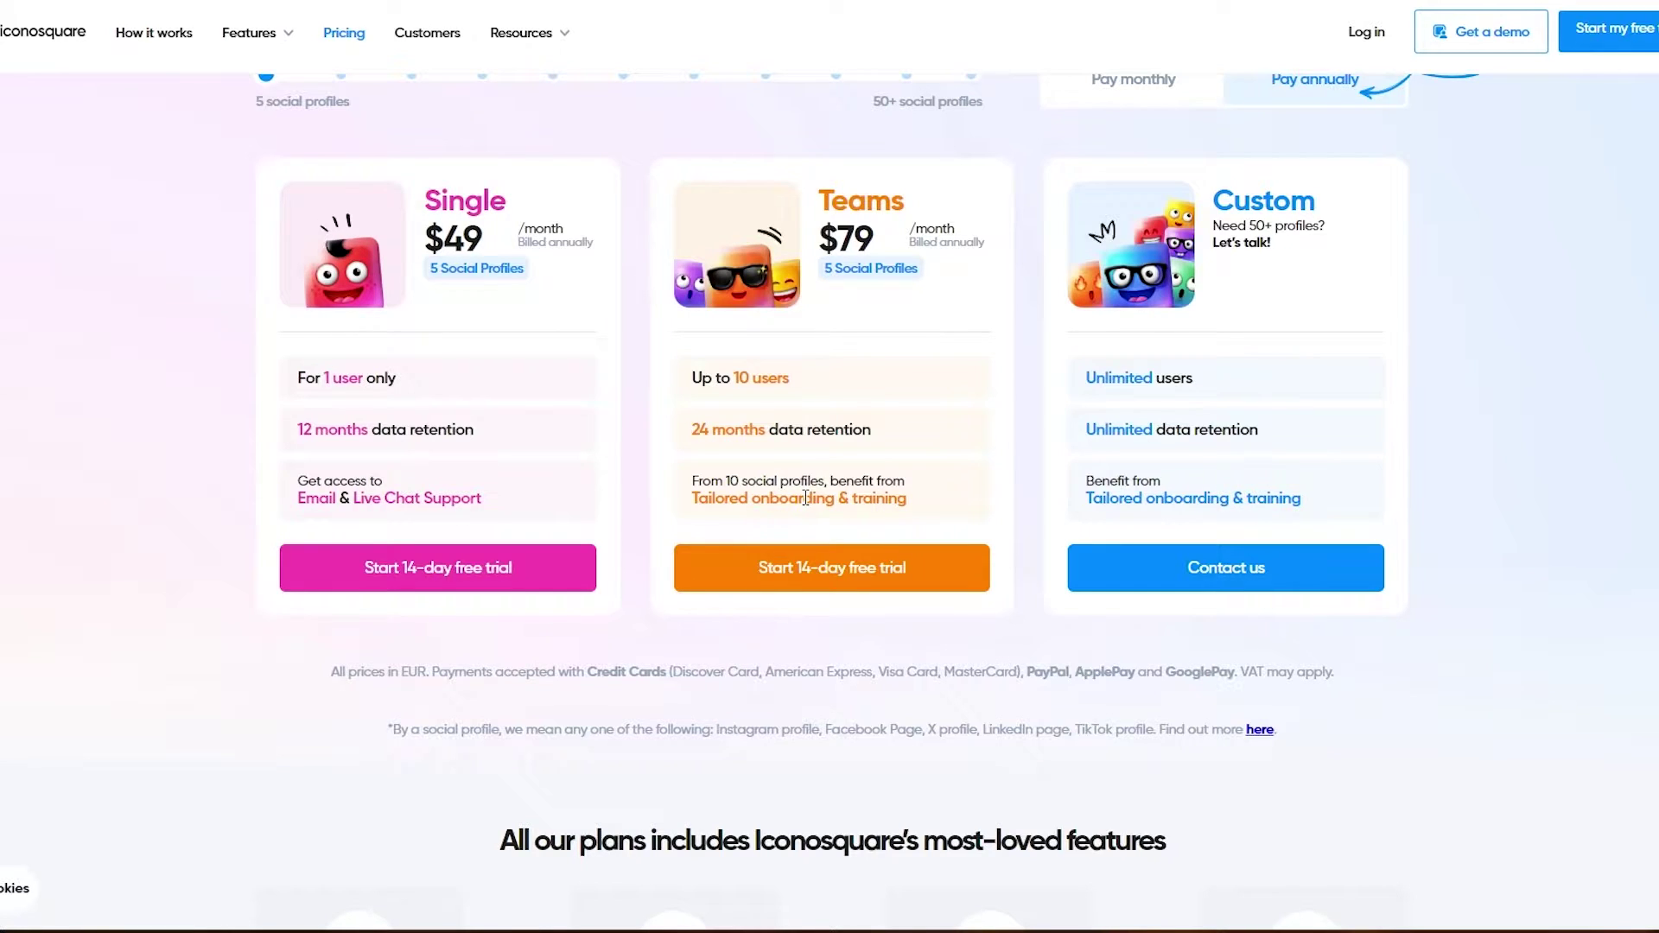
pyautogui.scroll(-5, 940, 374)
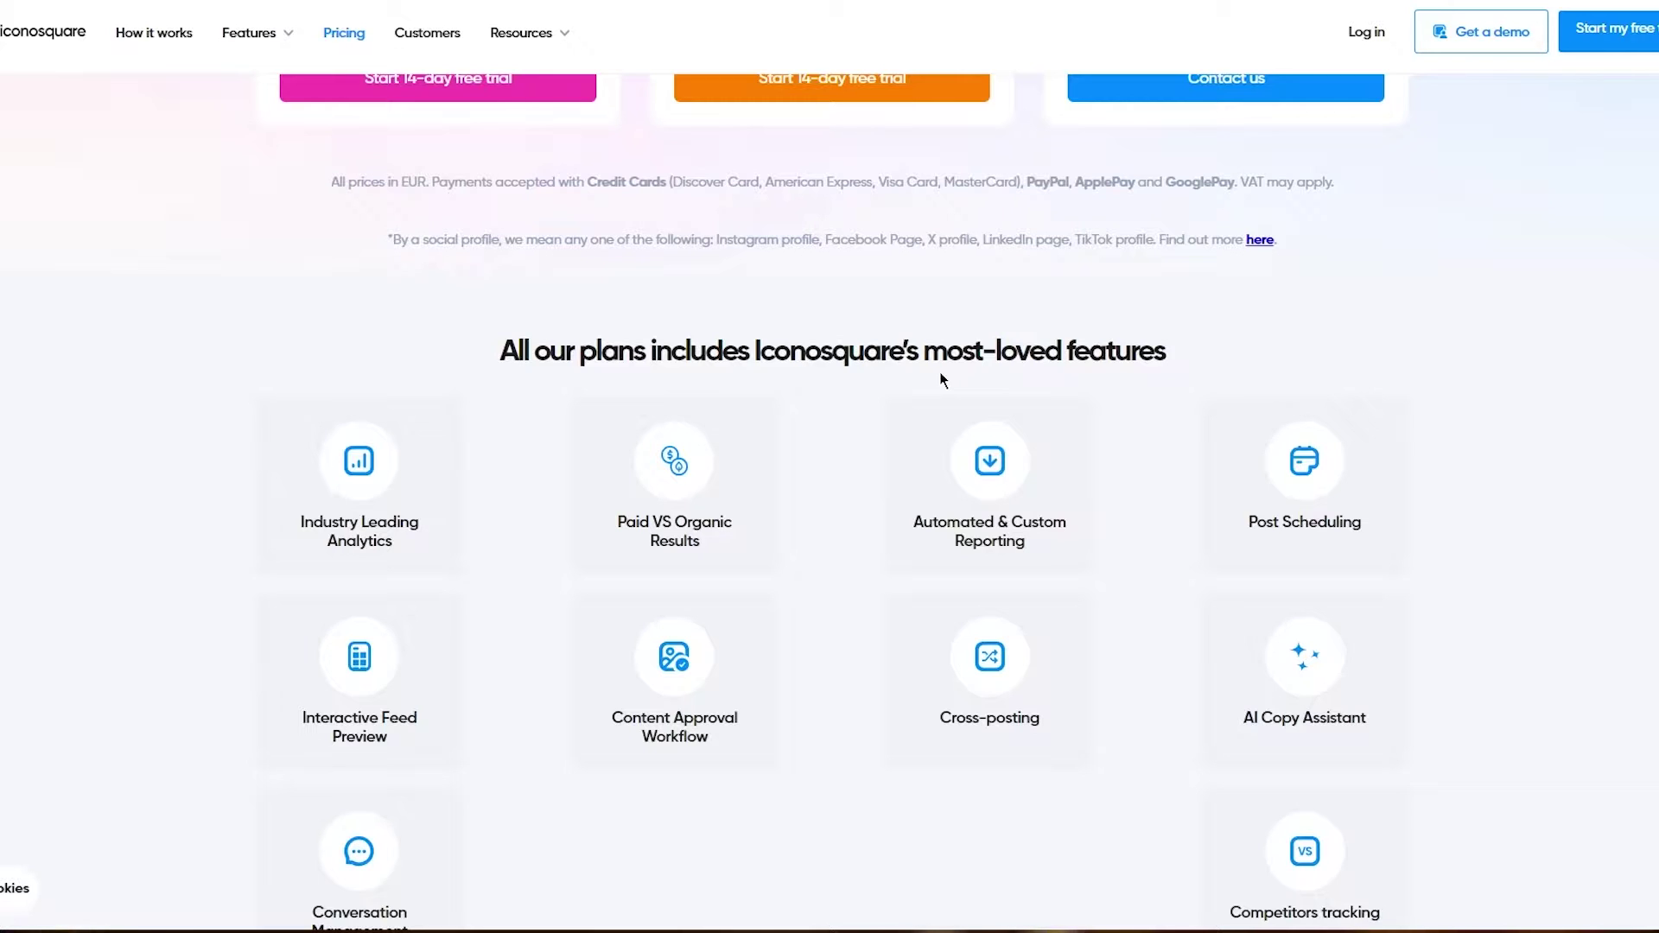
pyautogui.scroll(-2, 940, 379)
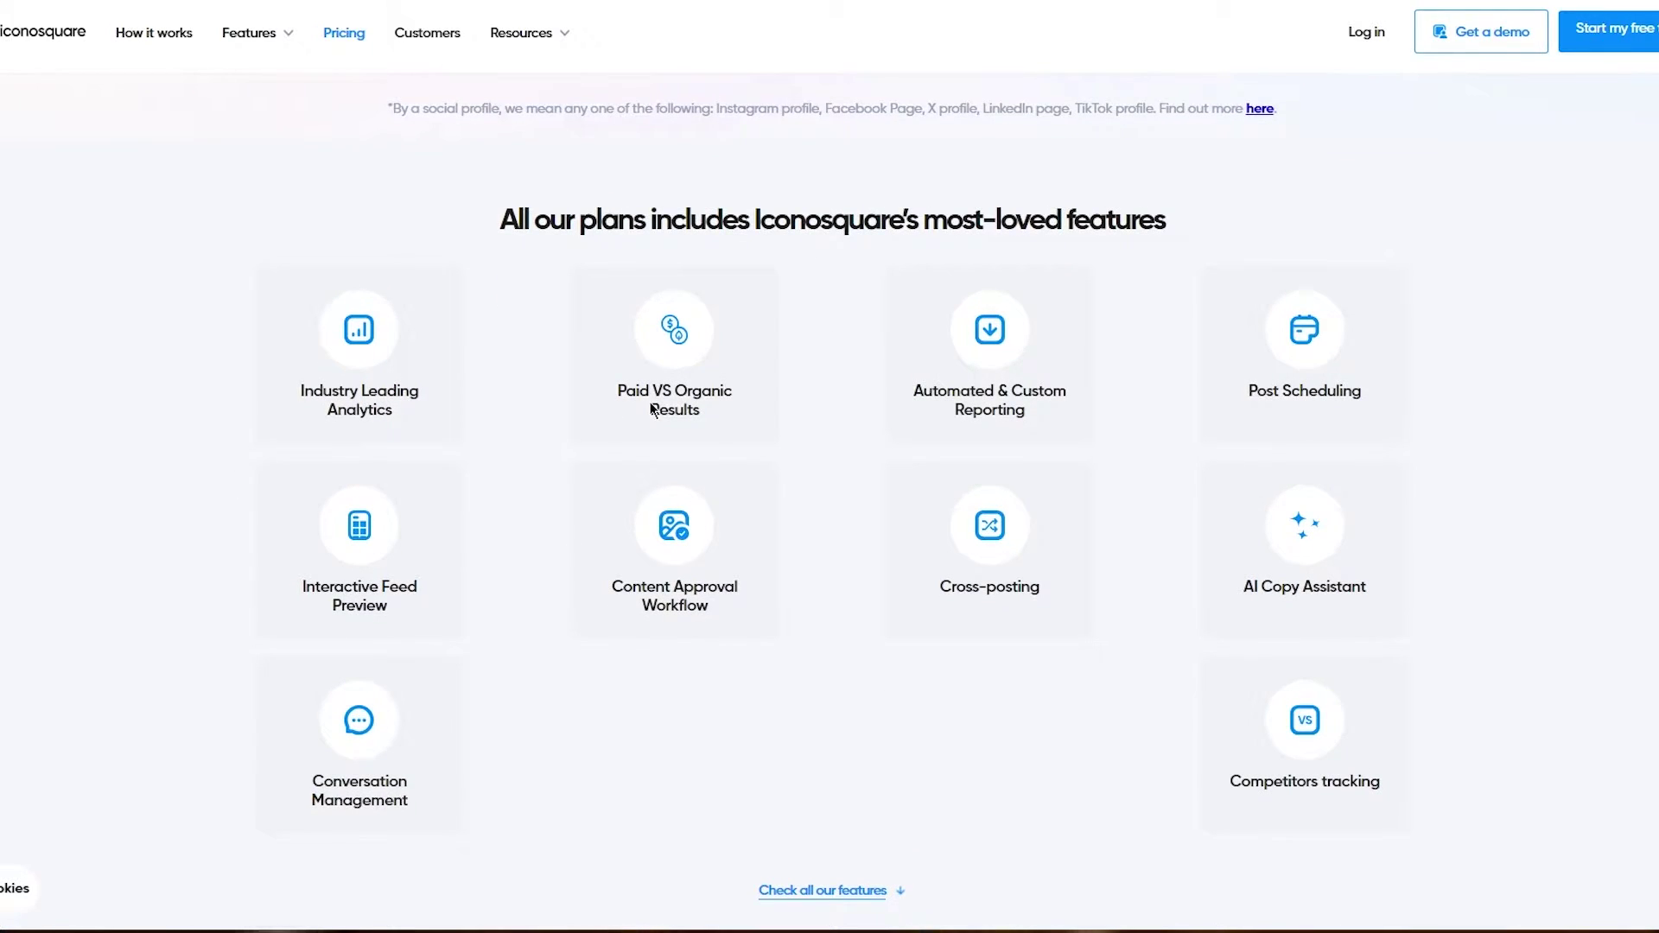
pyautogui.scroll(-2, 651, 408)
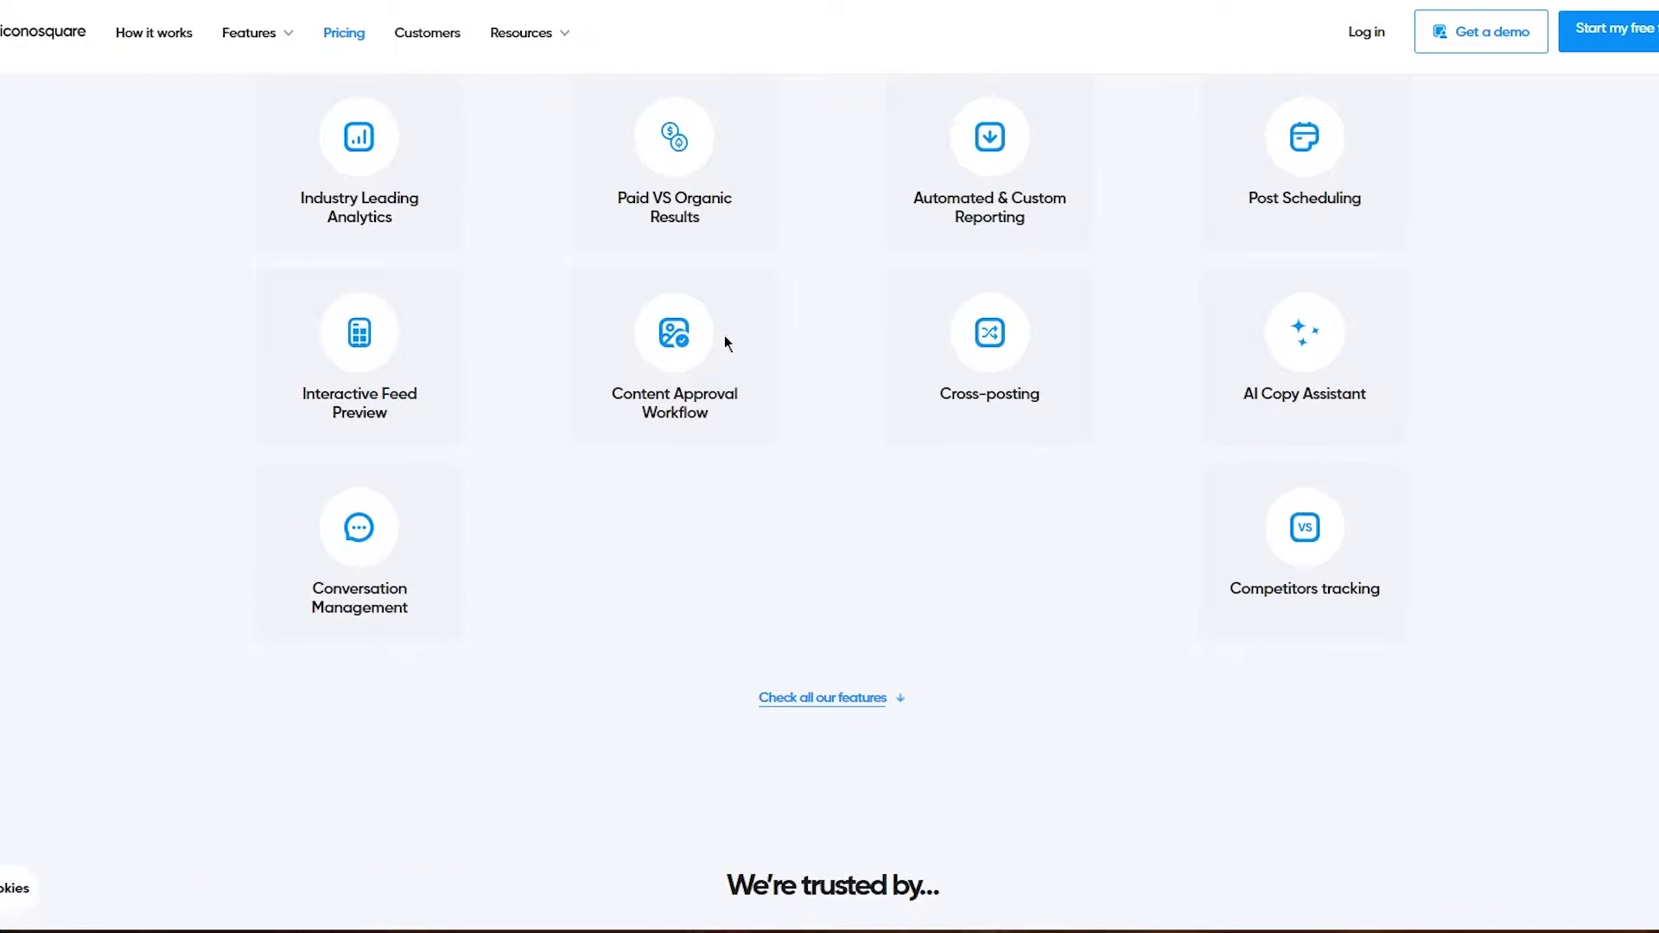
pyautogui.scroll(-10, 1333, 361)
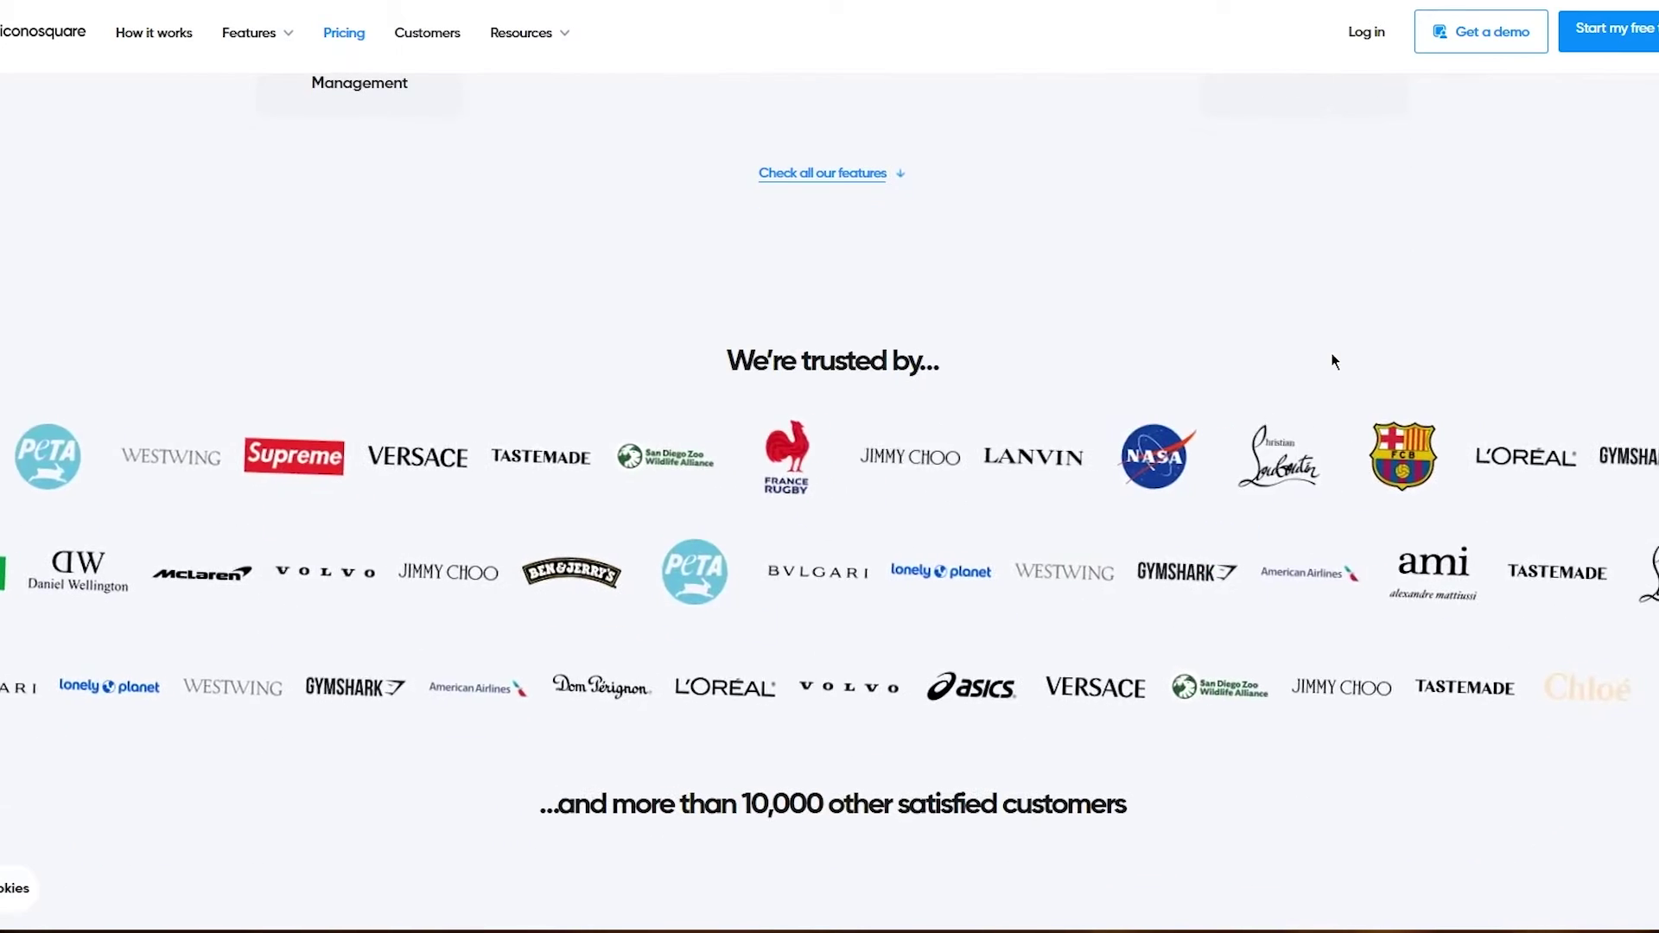
pyautogui.scroll(-4, 1332, 356)
pyautogui.scroll(-4, 1331, 353)
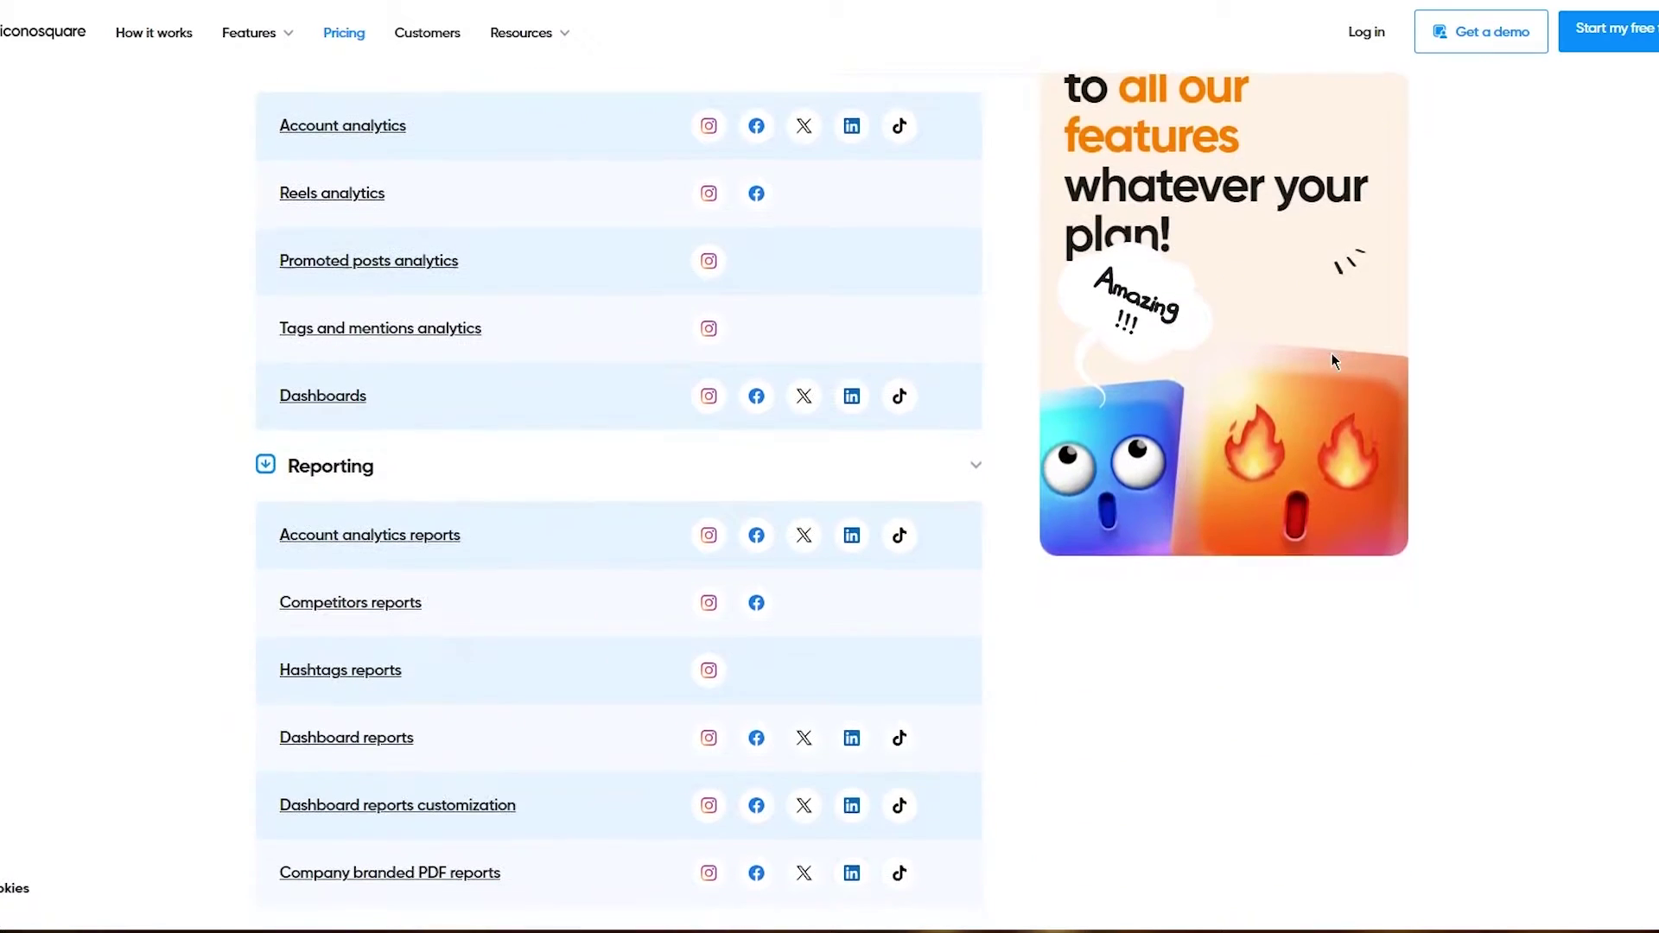
pyautogui.scroll(-7, 990, 506)
pyautogui.scroll(2, 990, 510)
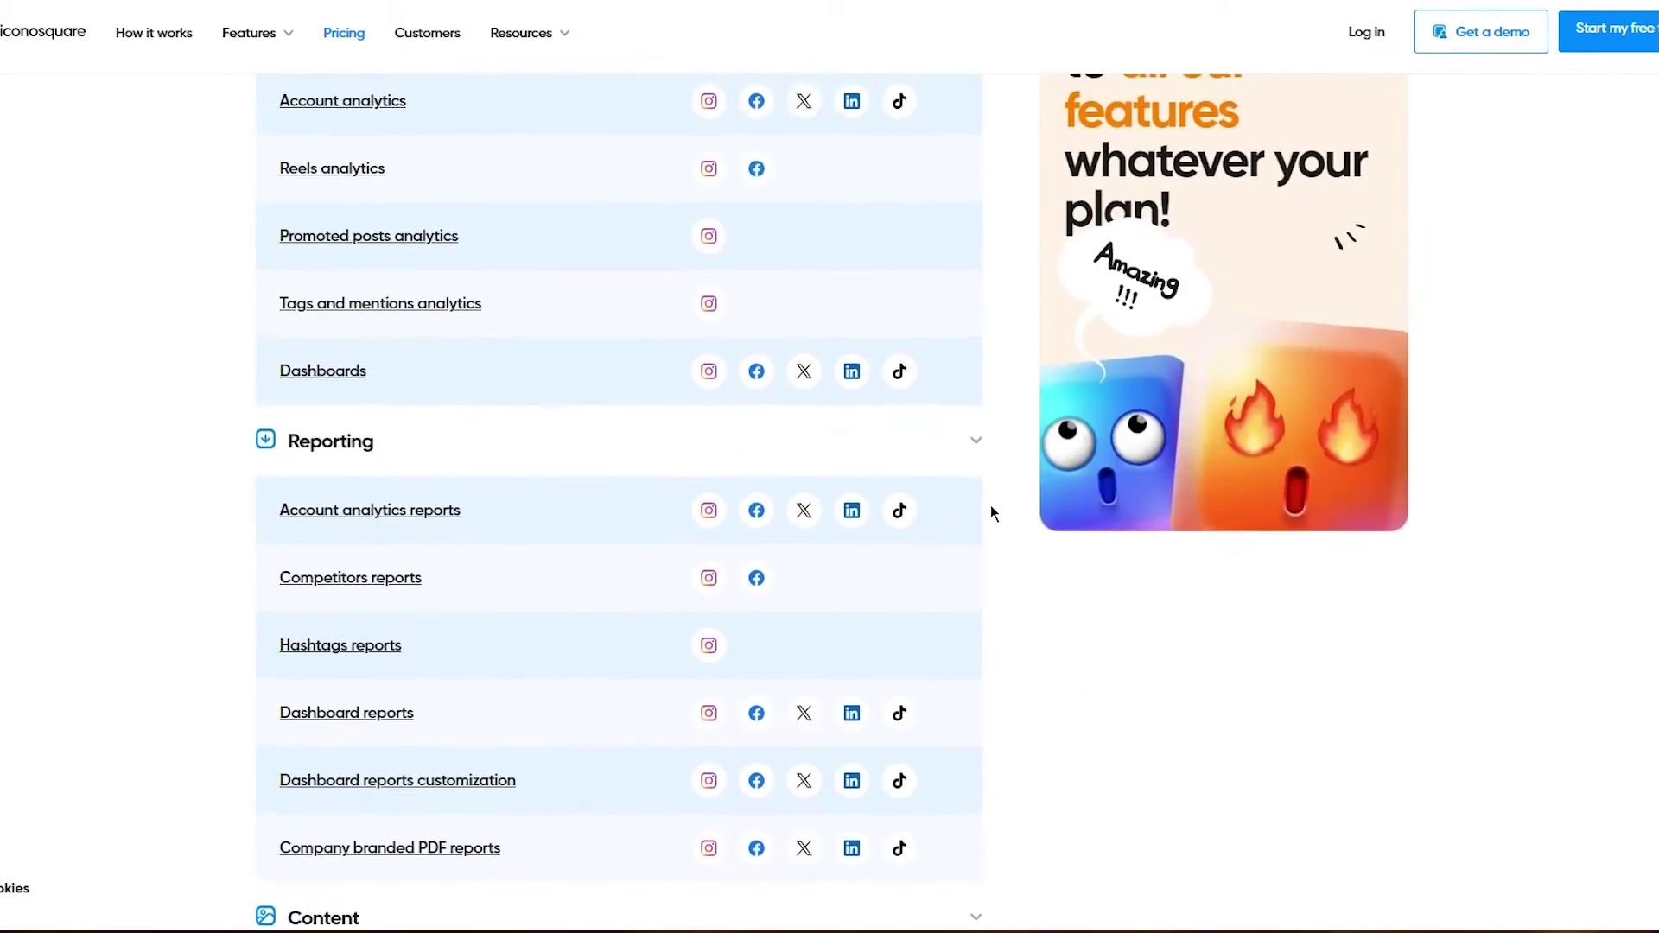
pyautogui.scroll(3, 991, 507)
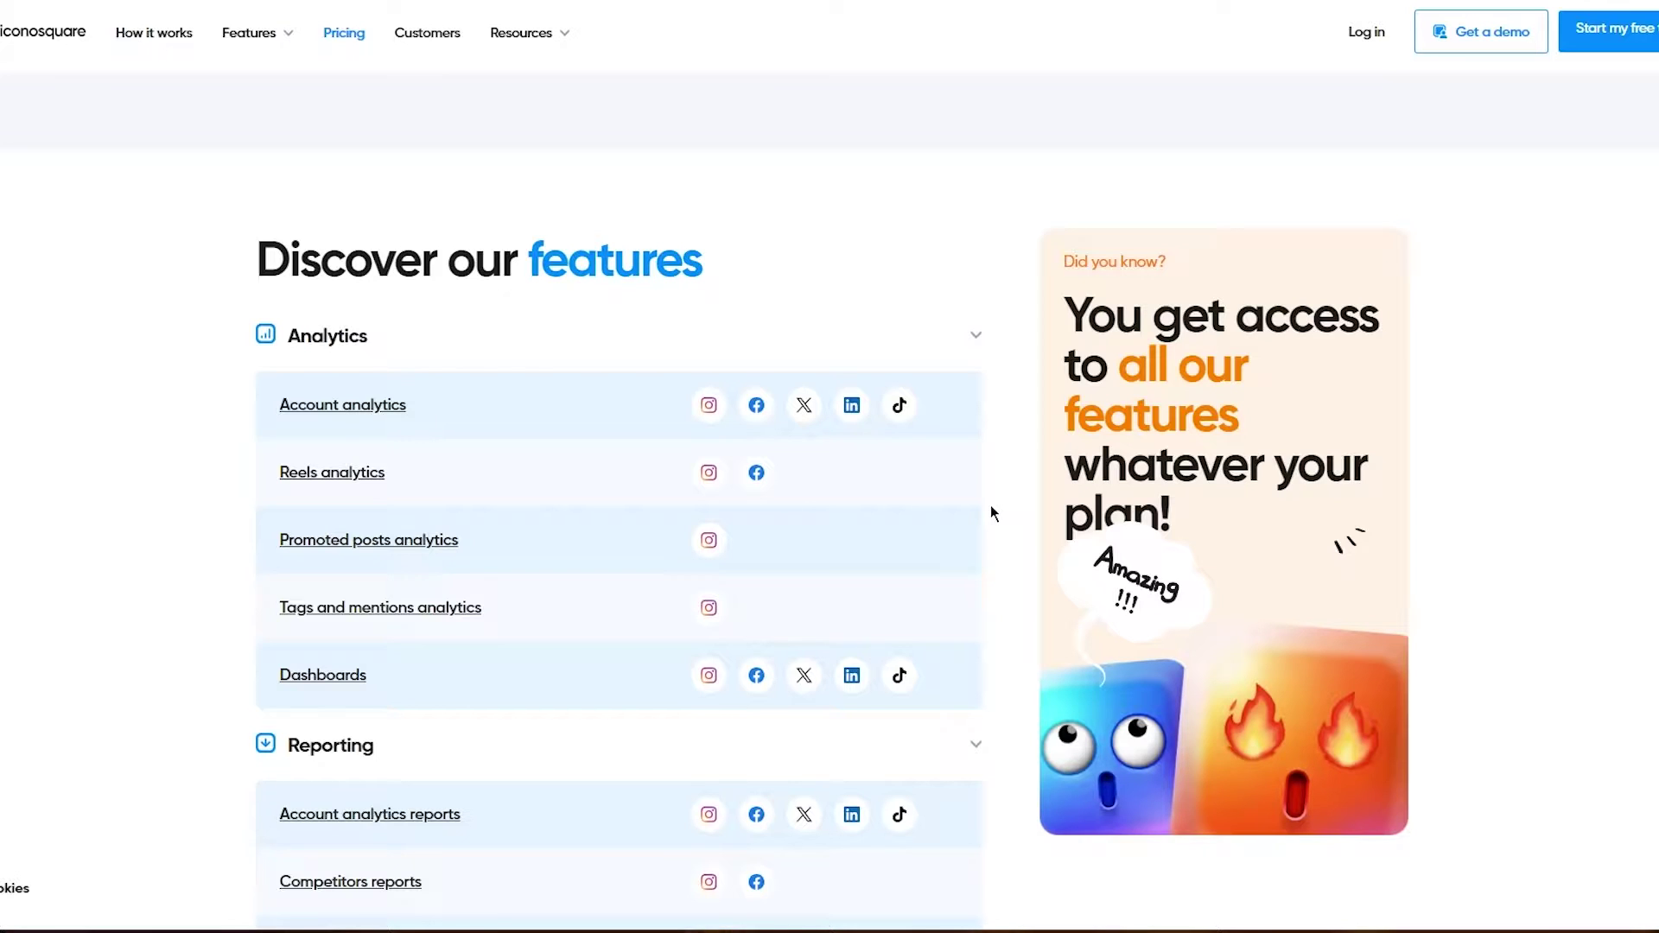
pyautogui.scroll(10, 990, 510)
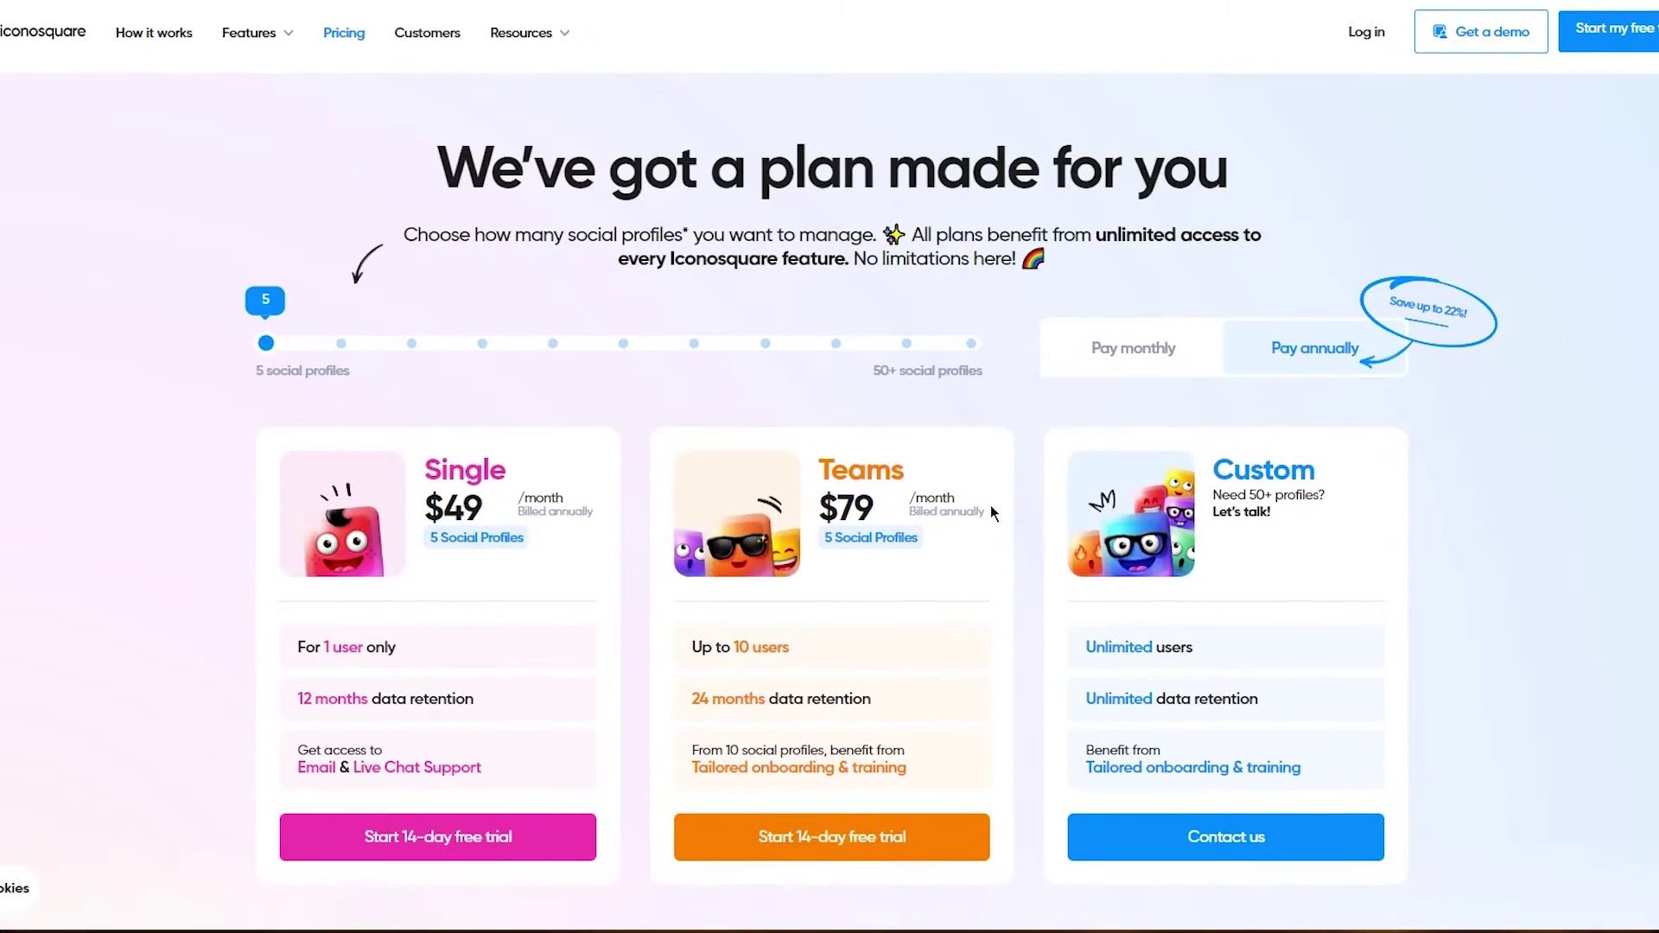
# Step: Copy the temporary TempMail address and paste it into the sign-up Email field
pyautogui.moveTo(251, 33)
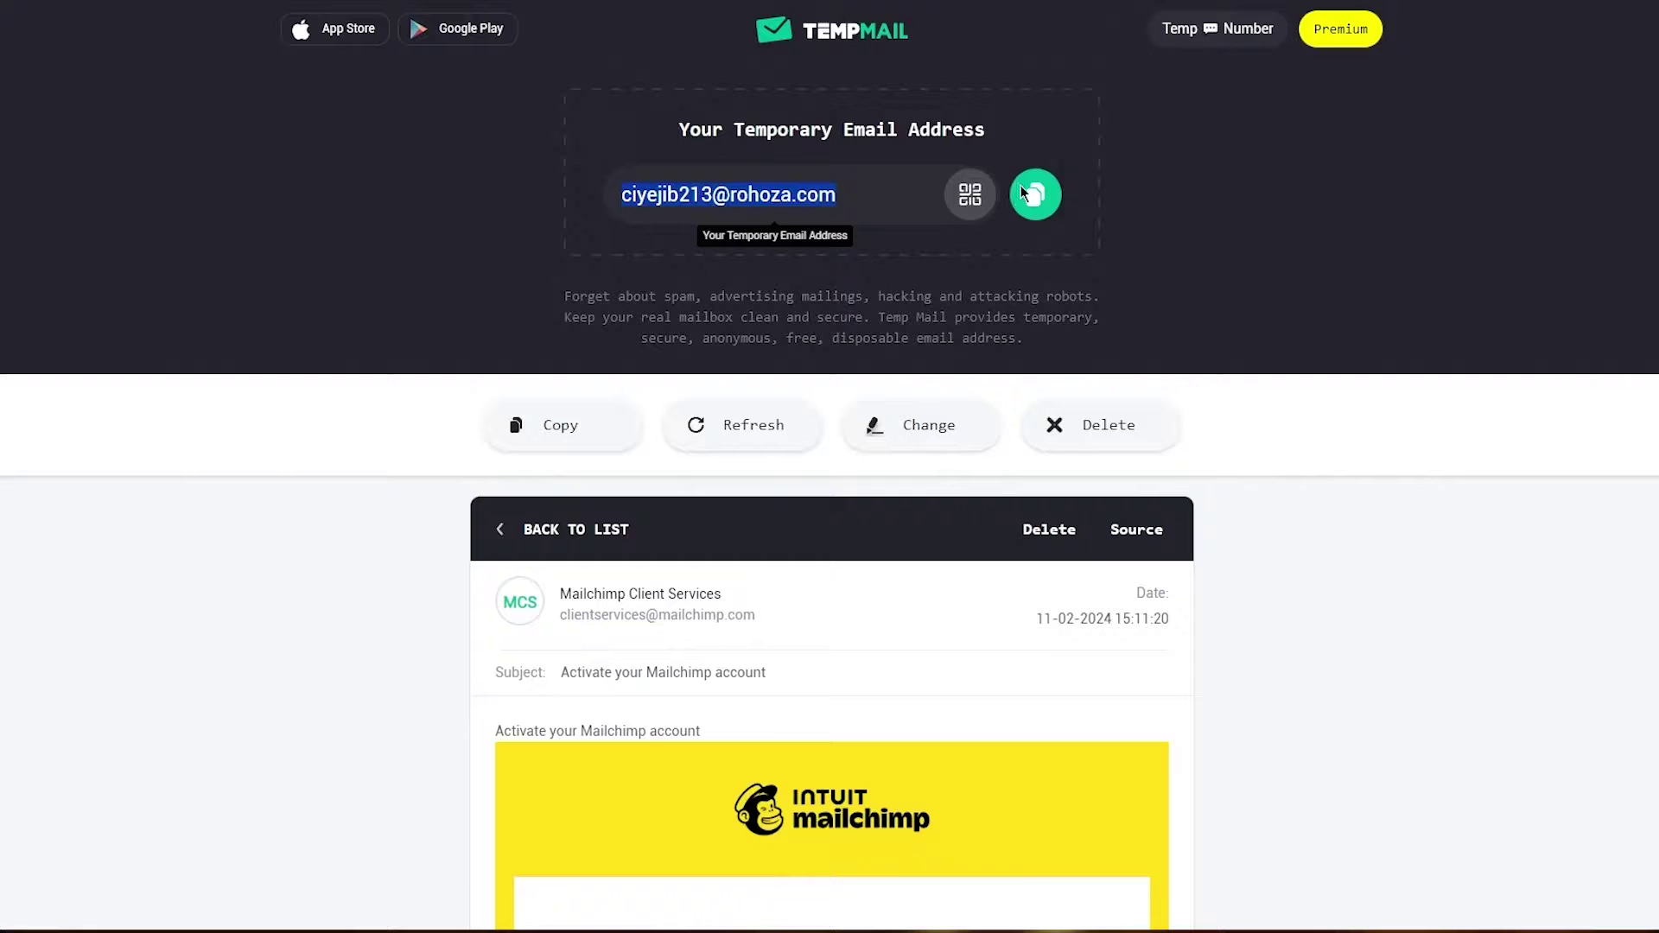
pyautogui.click(1035, 194)
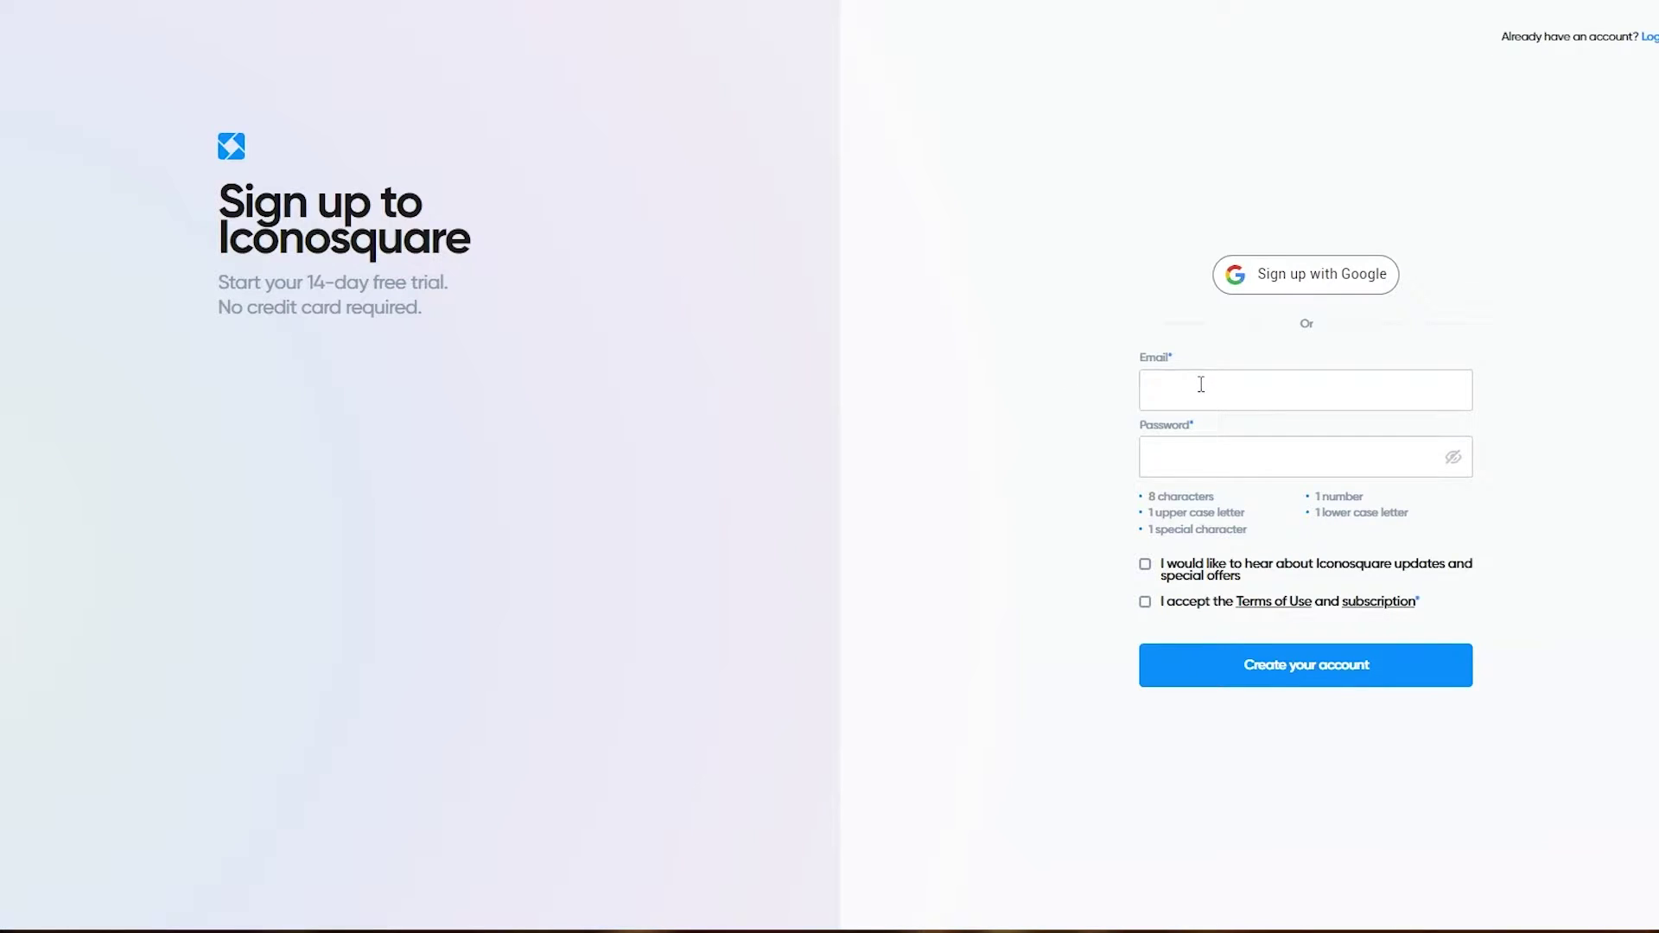
pyautogui.click(1201, 385)
pyautogui.rightClick(1201, 385)
pyautogui.click(1253, 522)
# Step: Enter the account password, accept the Terms of Use, and create the Iconosquare account
pyautogui.click(1205, 458)
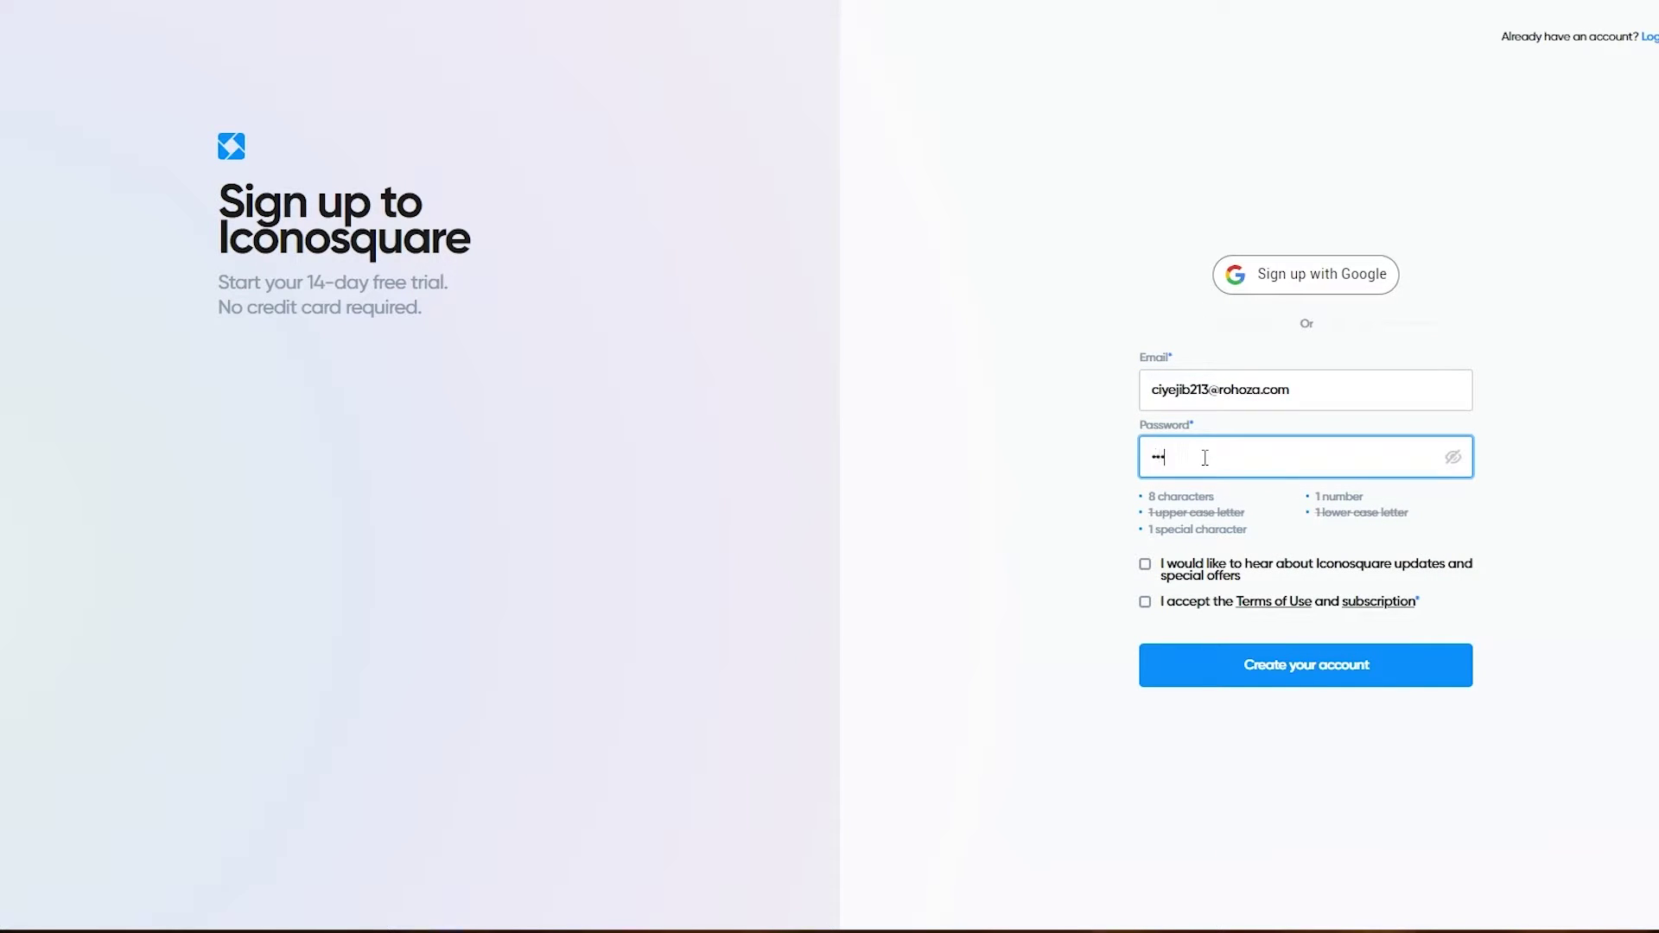
pyautogui.write('123')
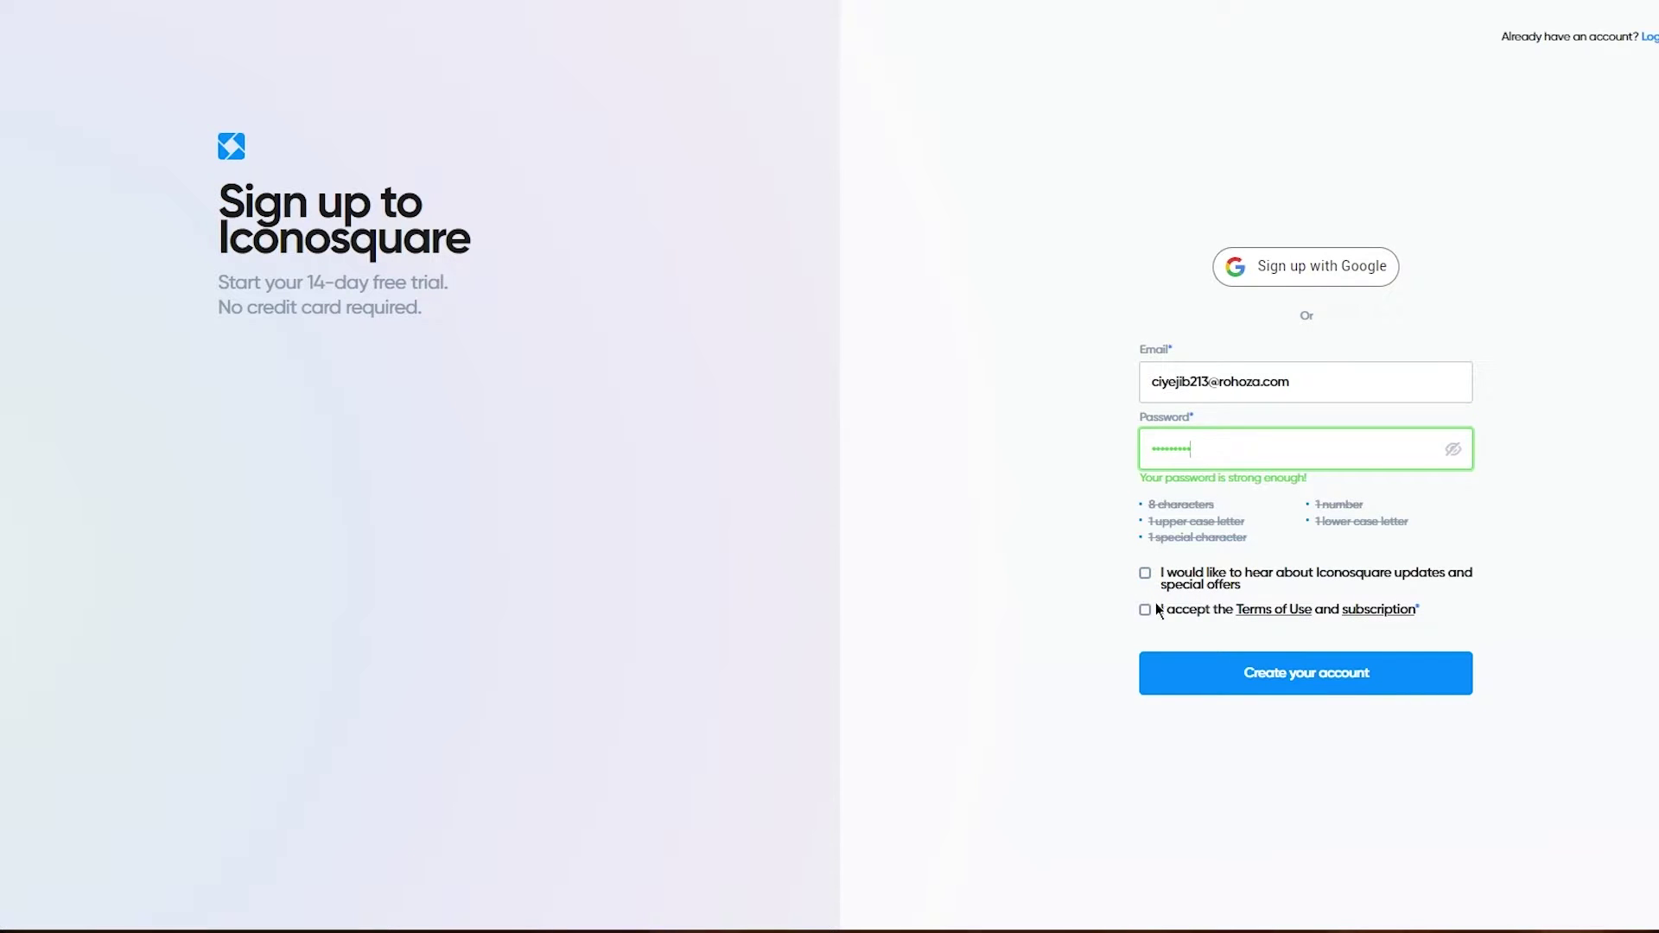
pyautogui.click(1145, 610)
pyautogui.click(1201, 672)
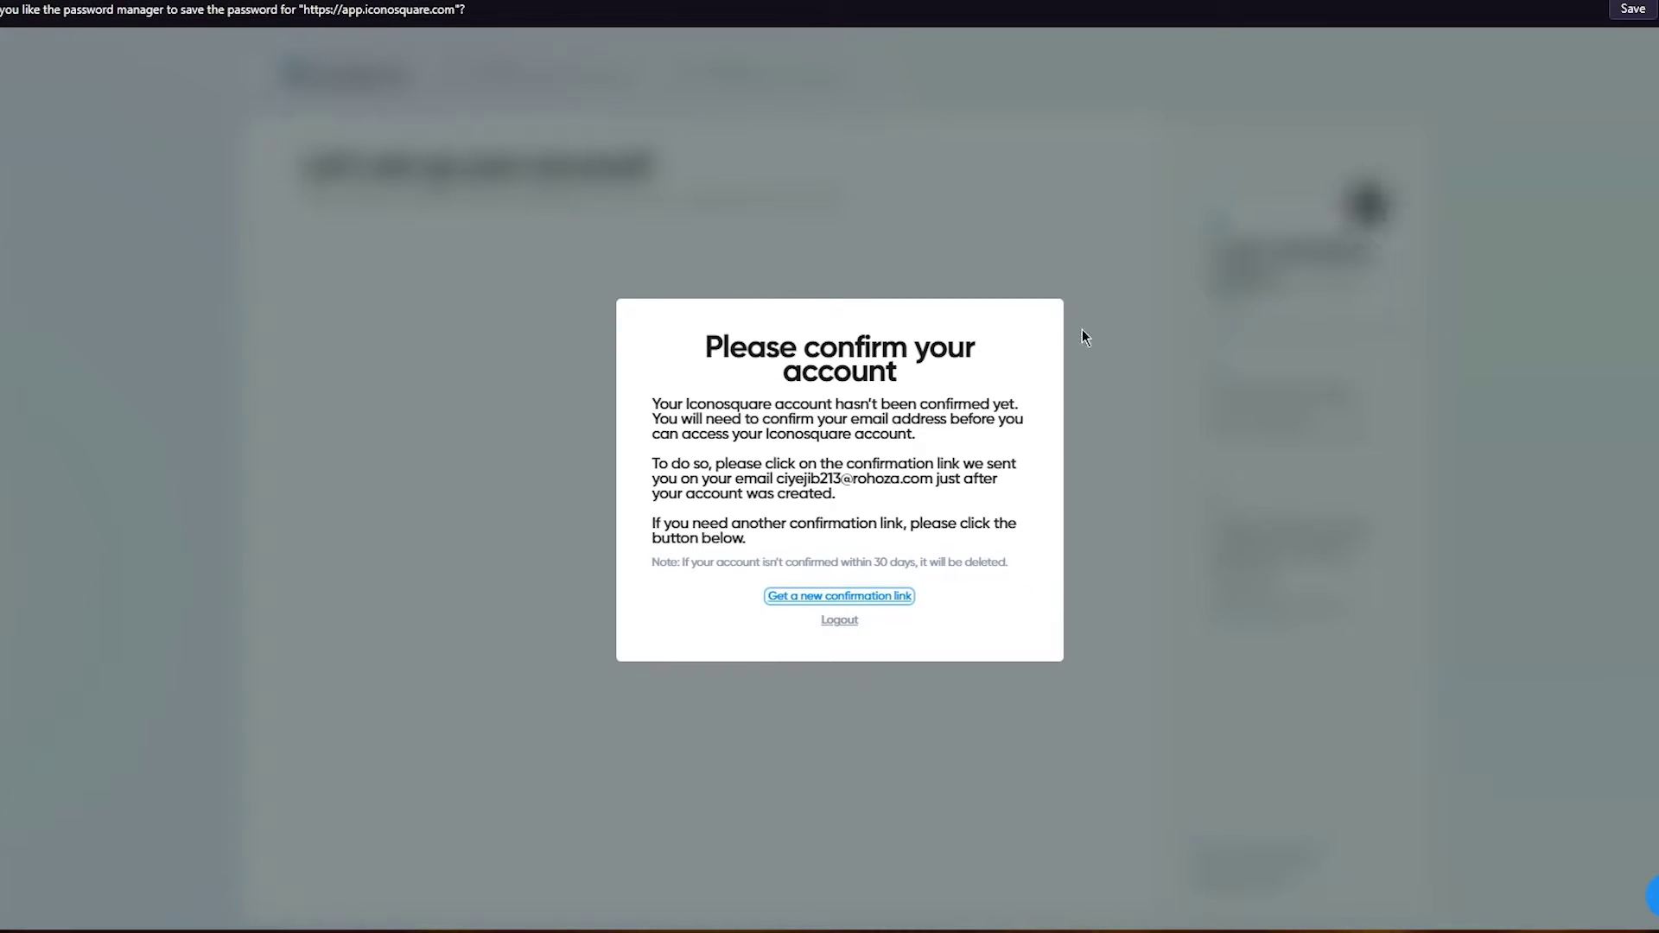
# Step: Refresh the Temp Mail inbox and open Iconosquare's 'Please confirm your email address' message
pyautogui.moveTo(692, 344); pyautogui.dragTo(1016, 386)
pyautogui.click(1241, 397)
pyautogui.hotkey('alt', 'Tab')
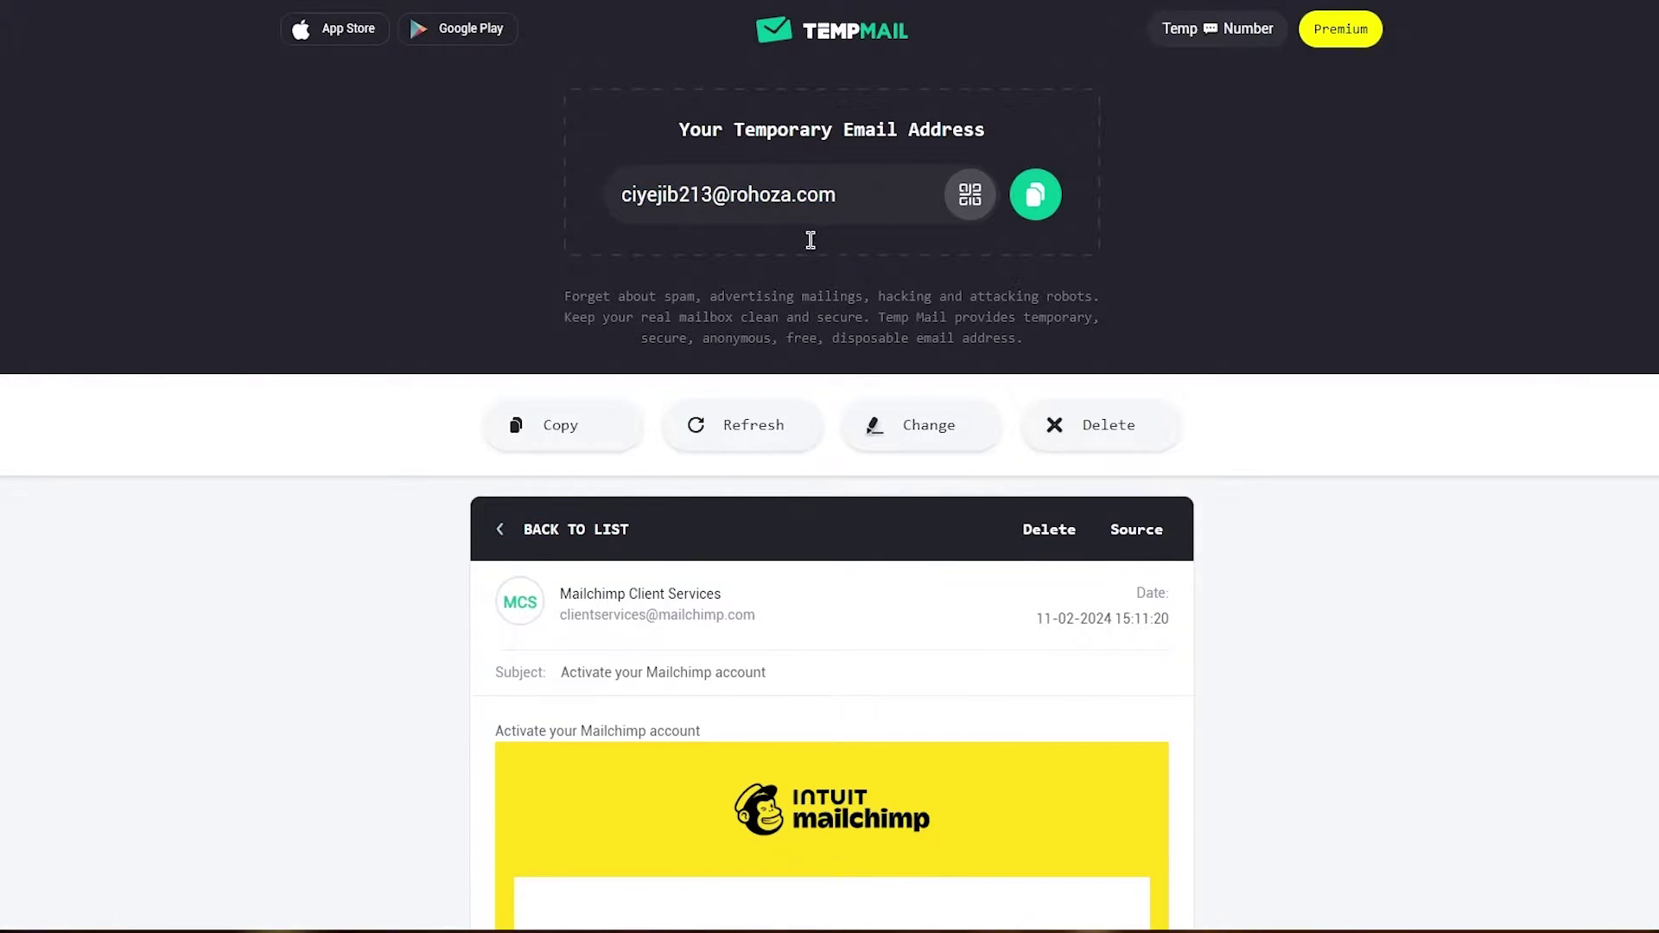
pyautogui.press('F5')
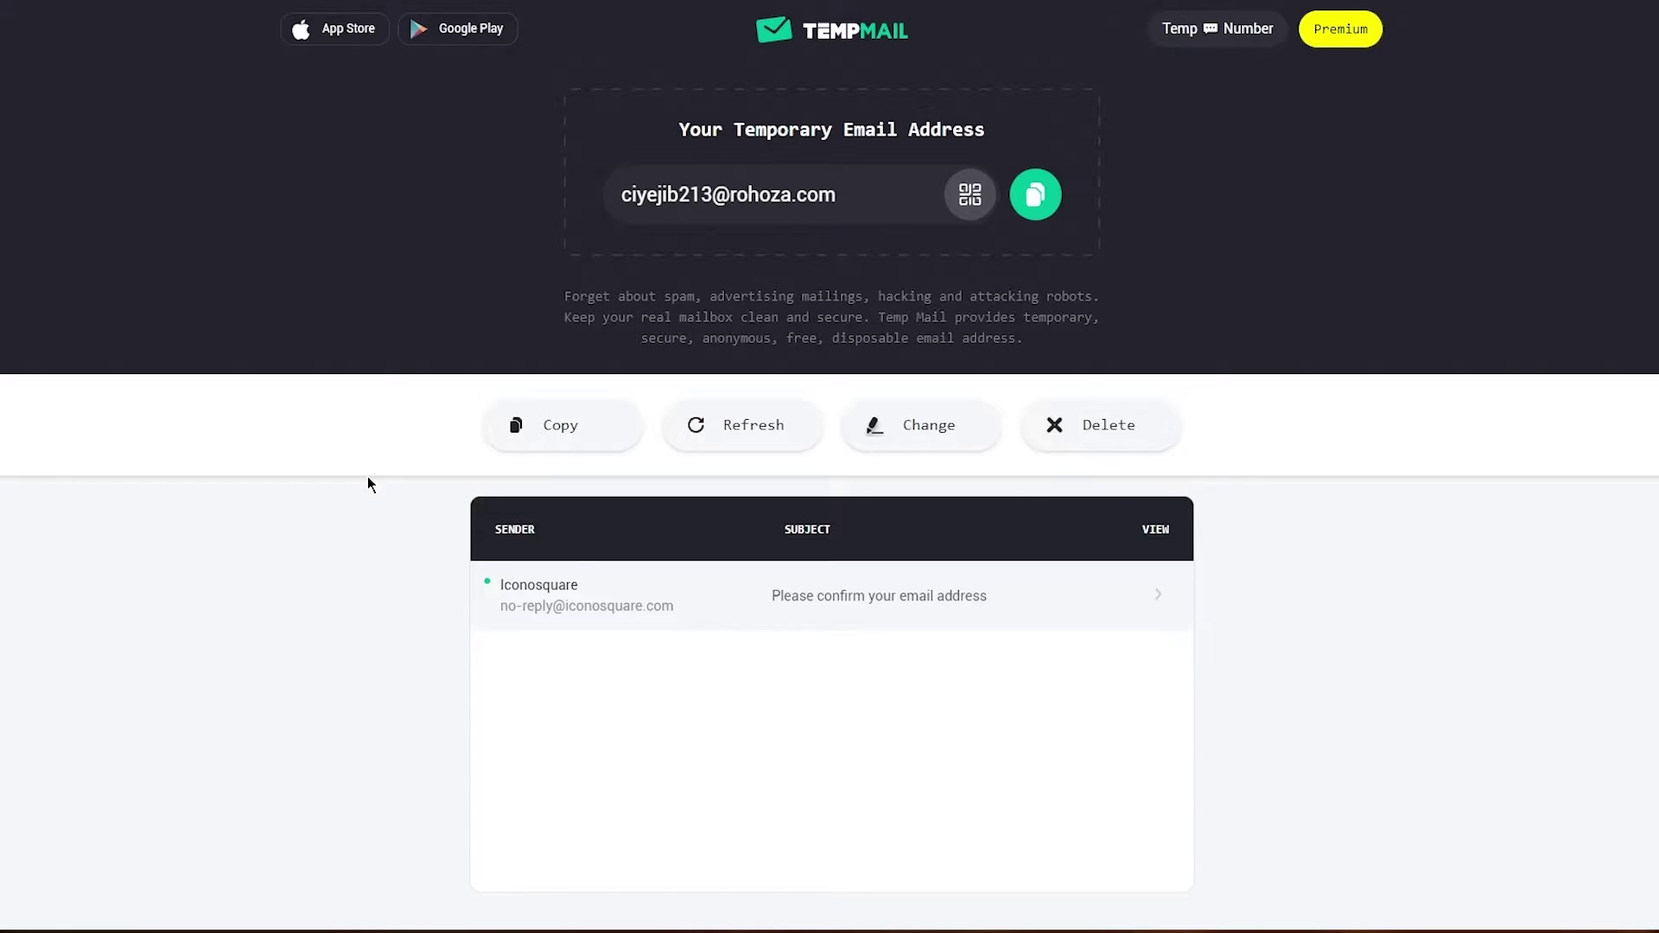
pyautogui.click(809, 598)
pyautogui.scroll(-5, 835, 476)
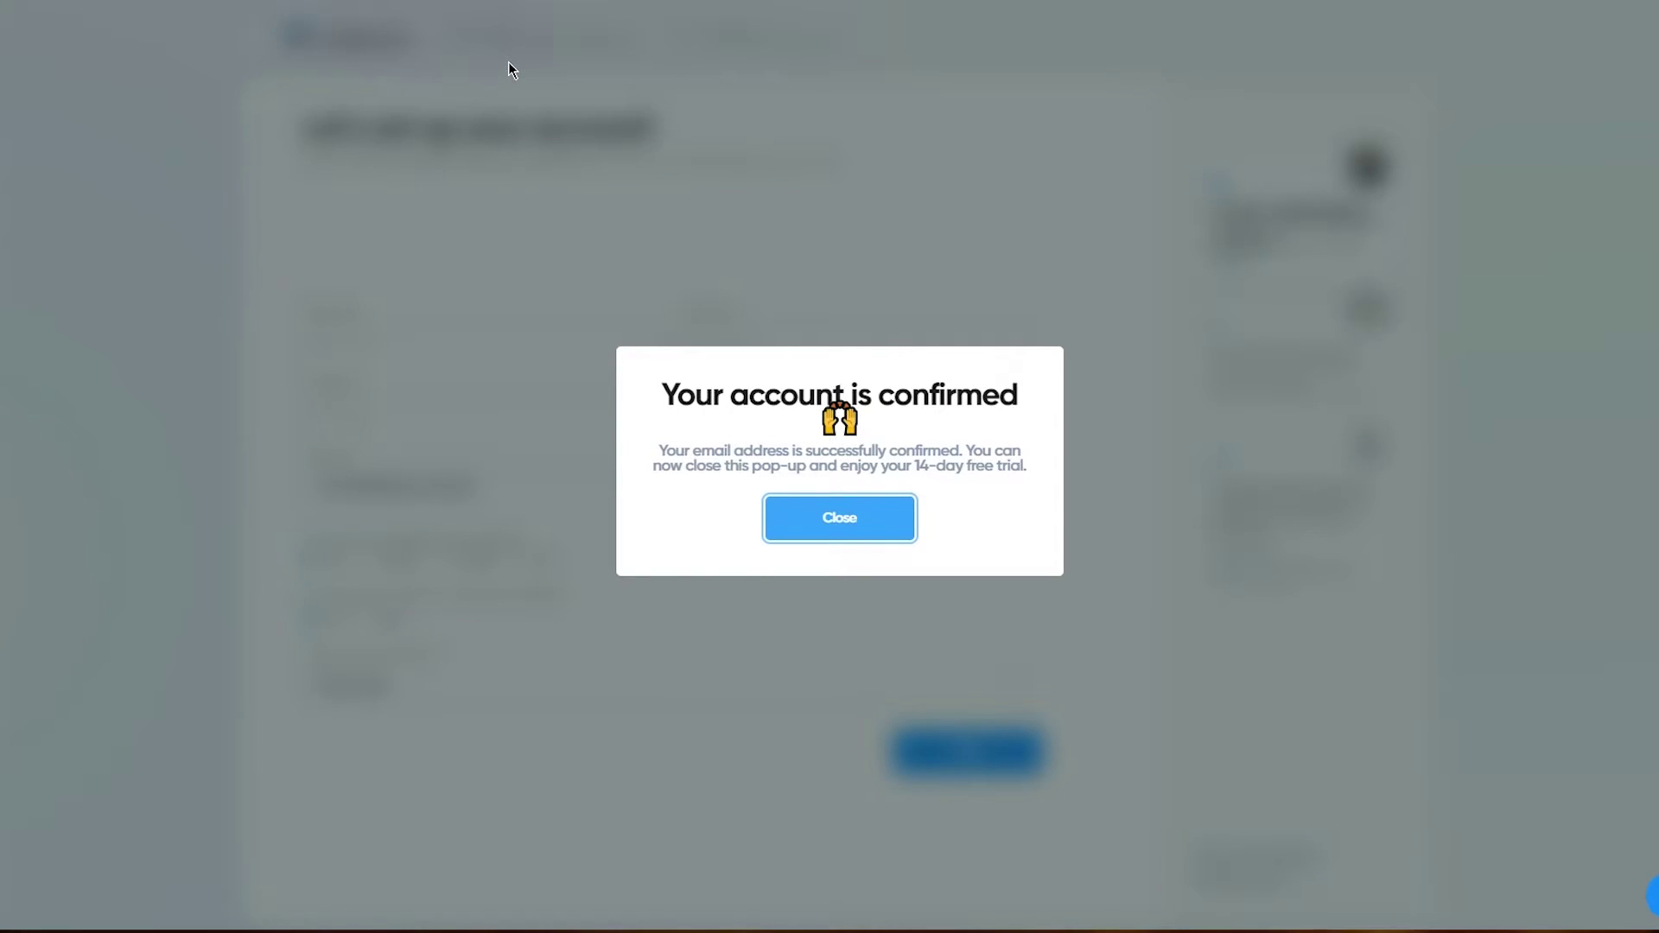
# Step: Autofill the name and company fields and keep the Asia/Karachi timezone
pyautogui.click(840, 528)
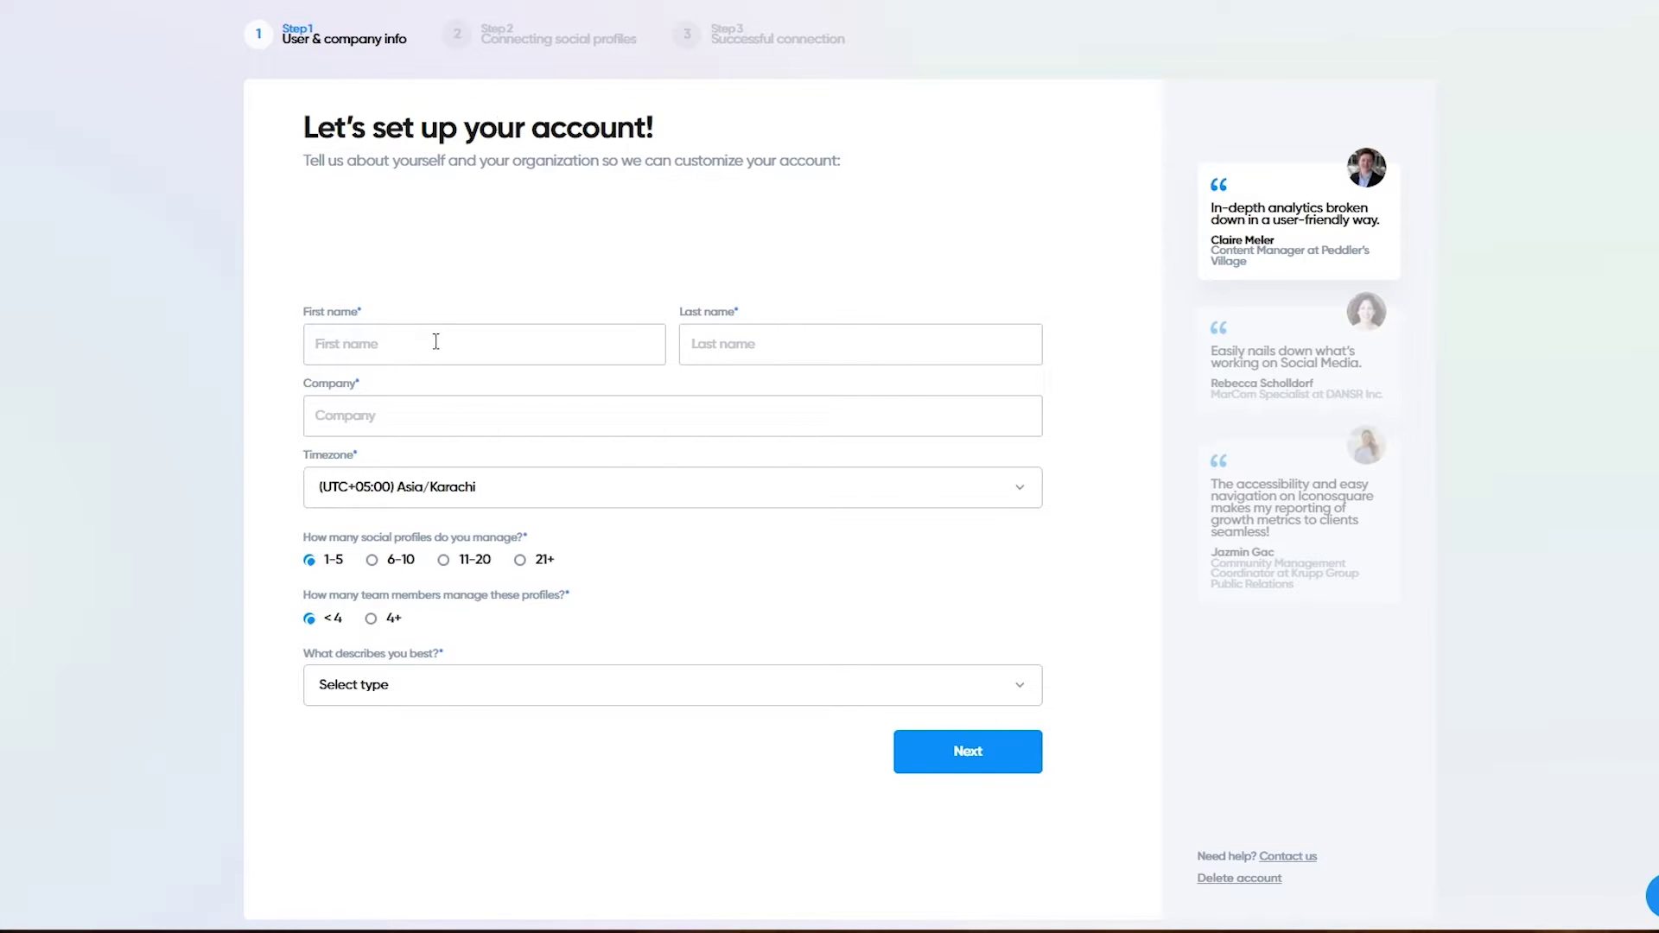
pyautogui.click(436, 342)
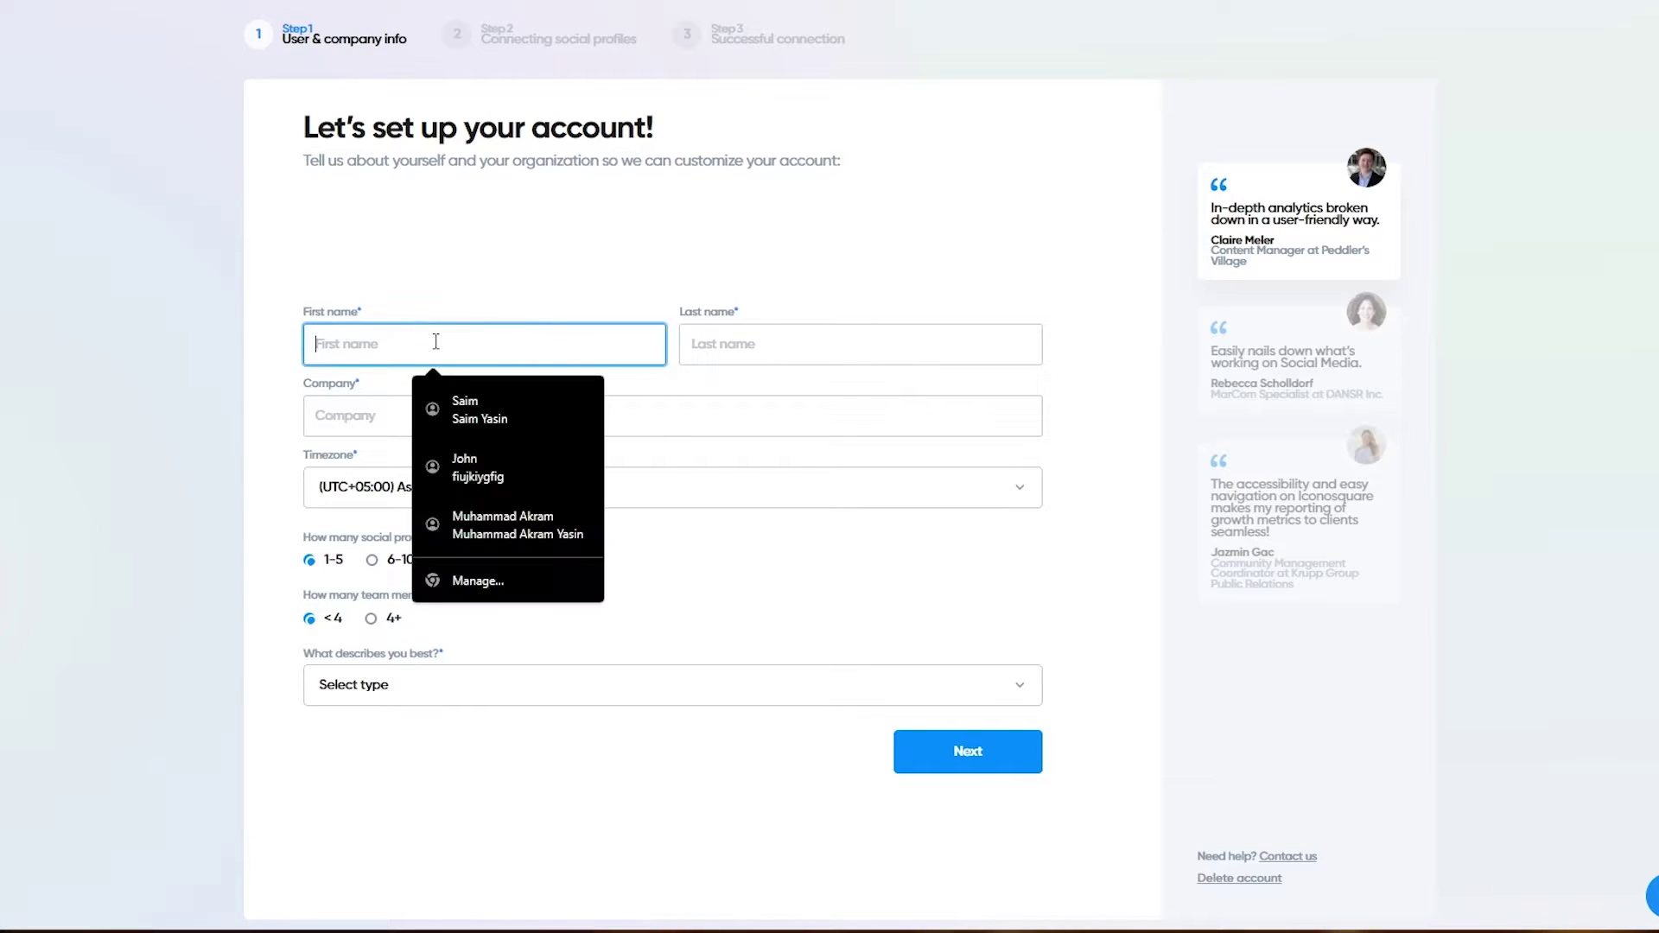
pyautogui.click(541, 483)
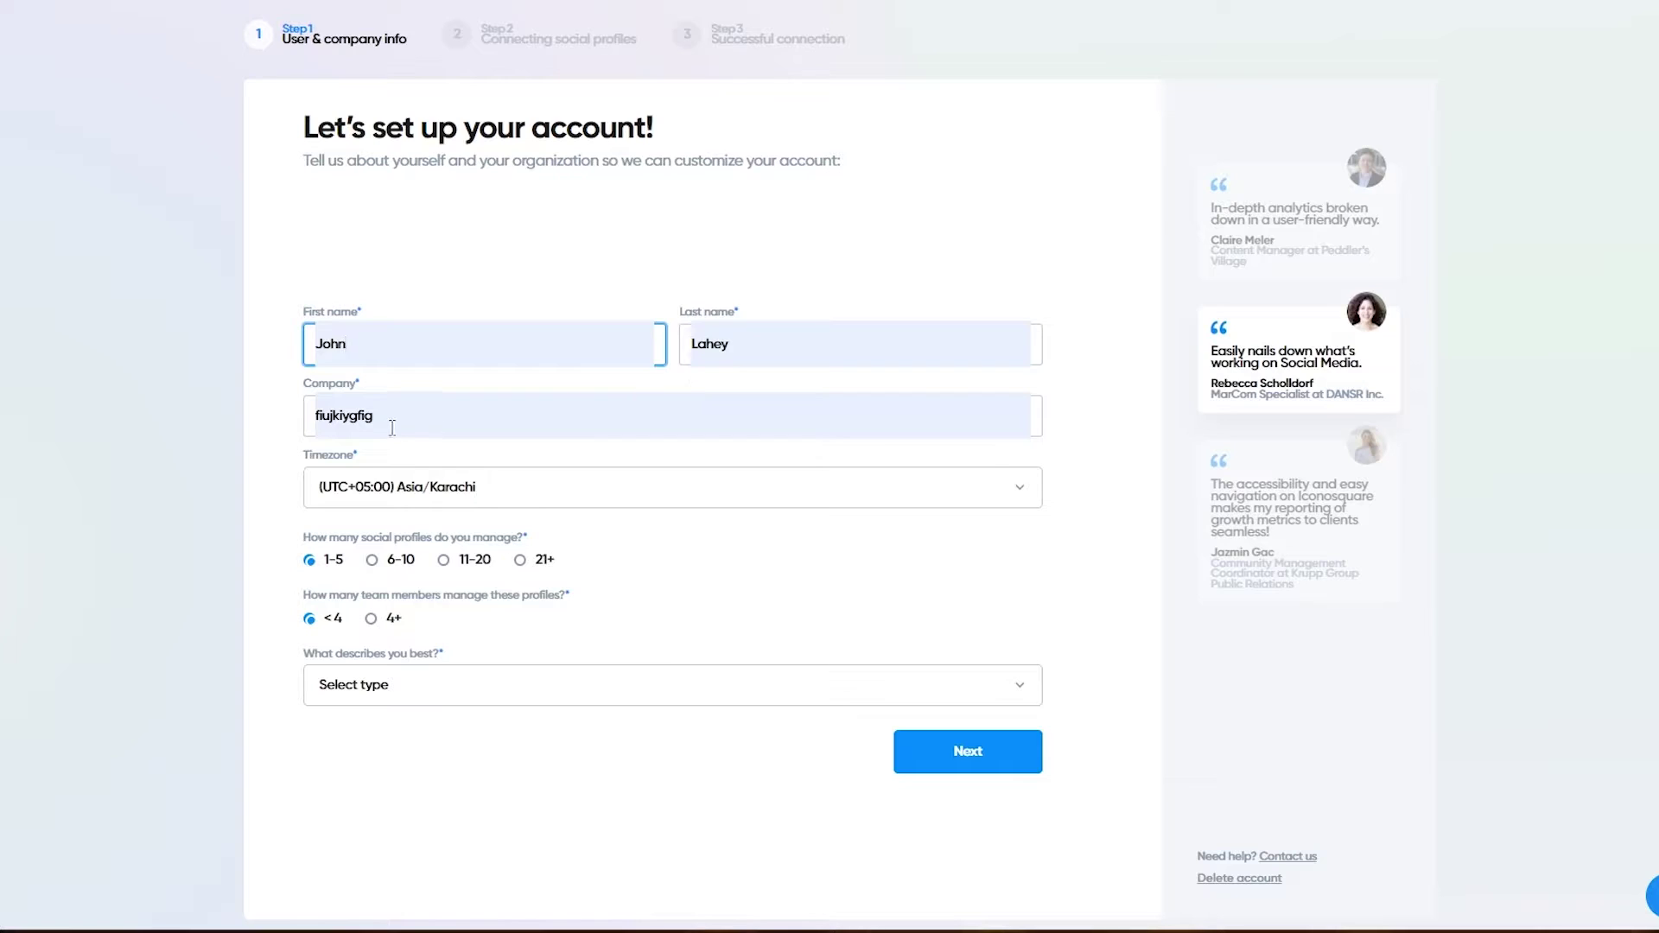
pyautogui.click(500, 490)
pyautogui.click(213, 453)
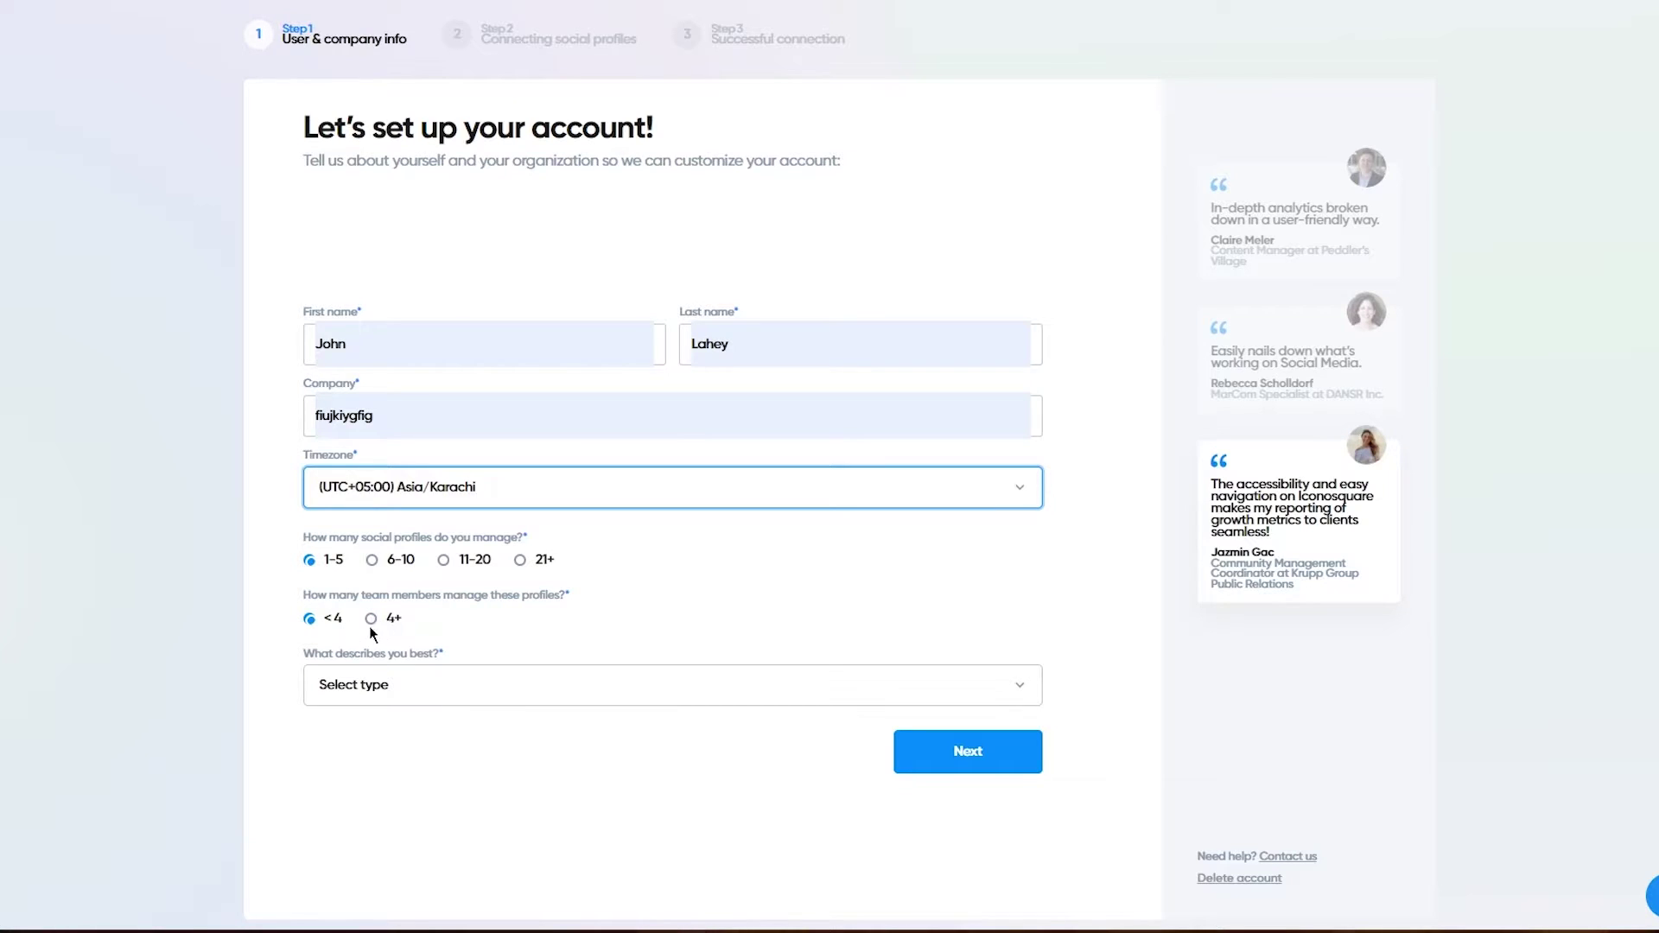
# Step: Choose 'Small or medium business' as what describes you best and continue
pyautogui.click(441, 690)
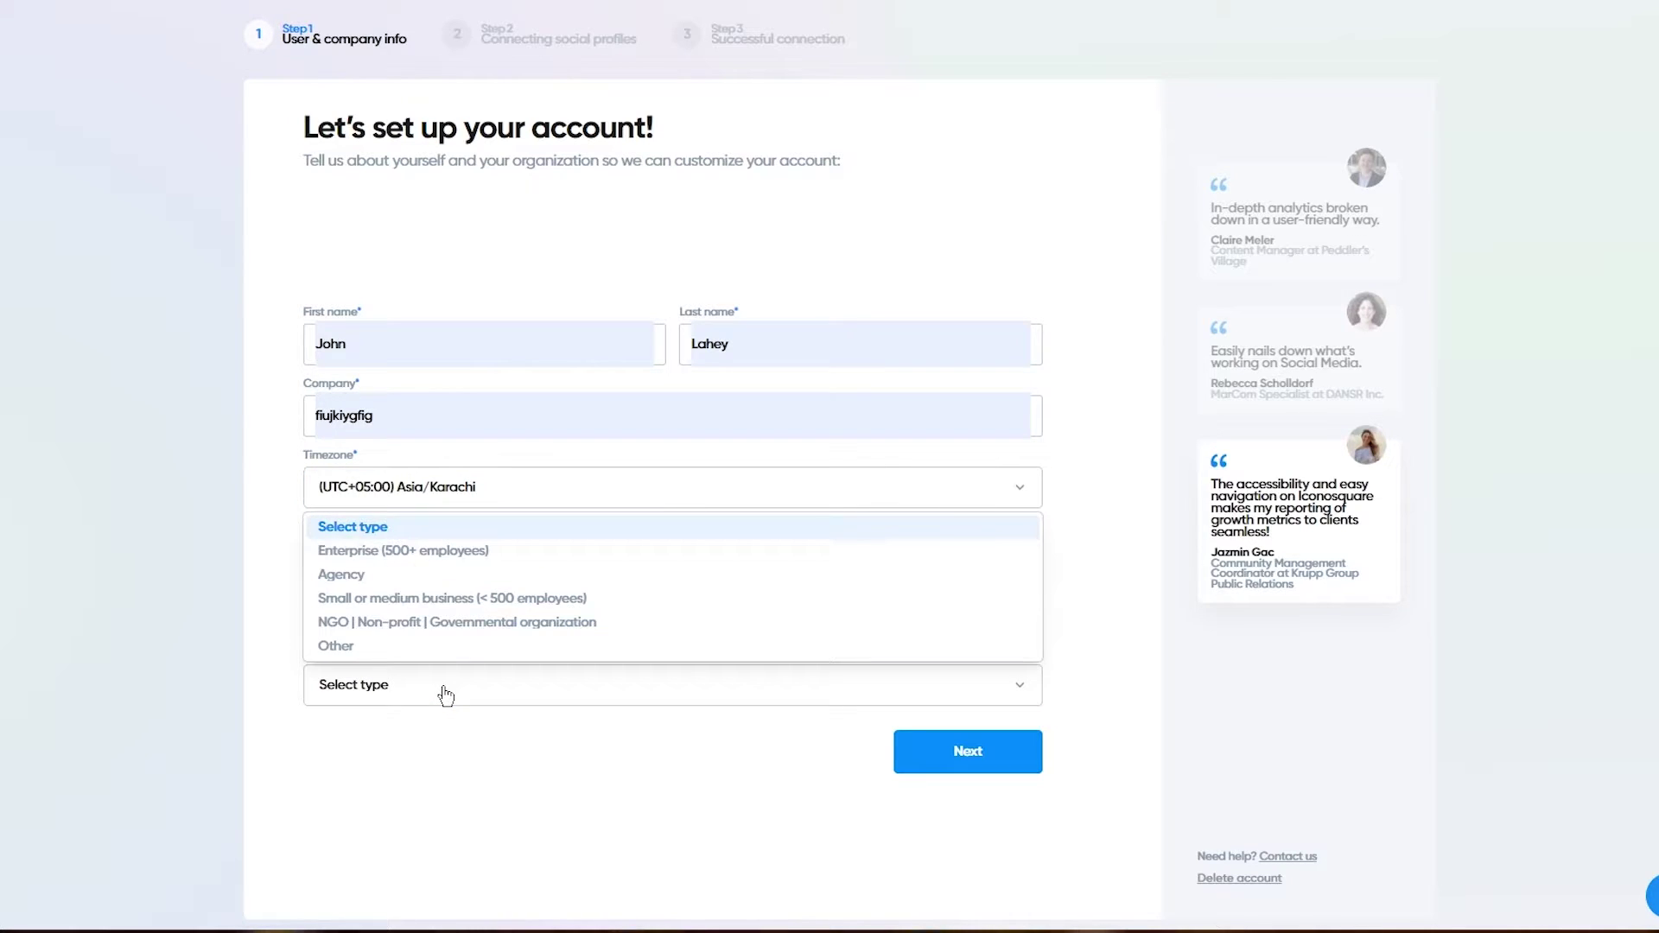
pyautogui.click(446, 692)
pyautogui.click(446, 691)
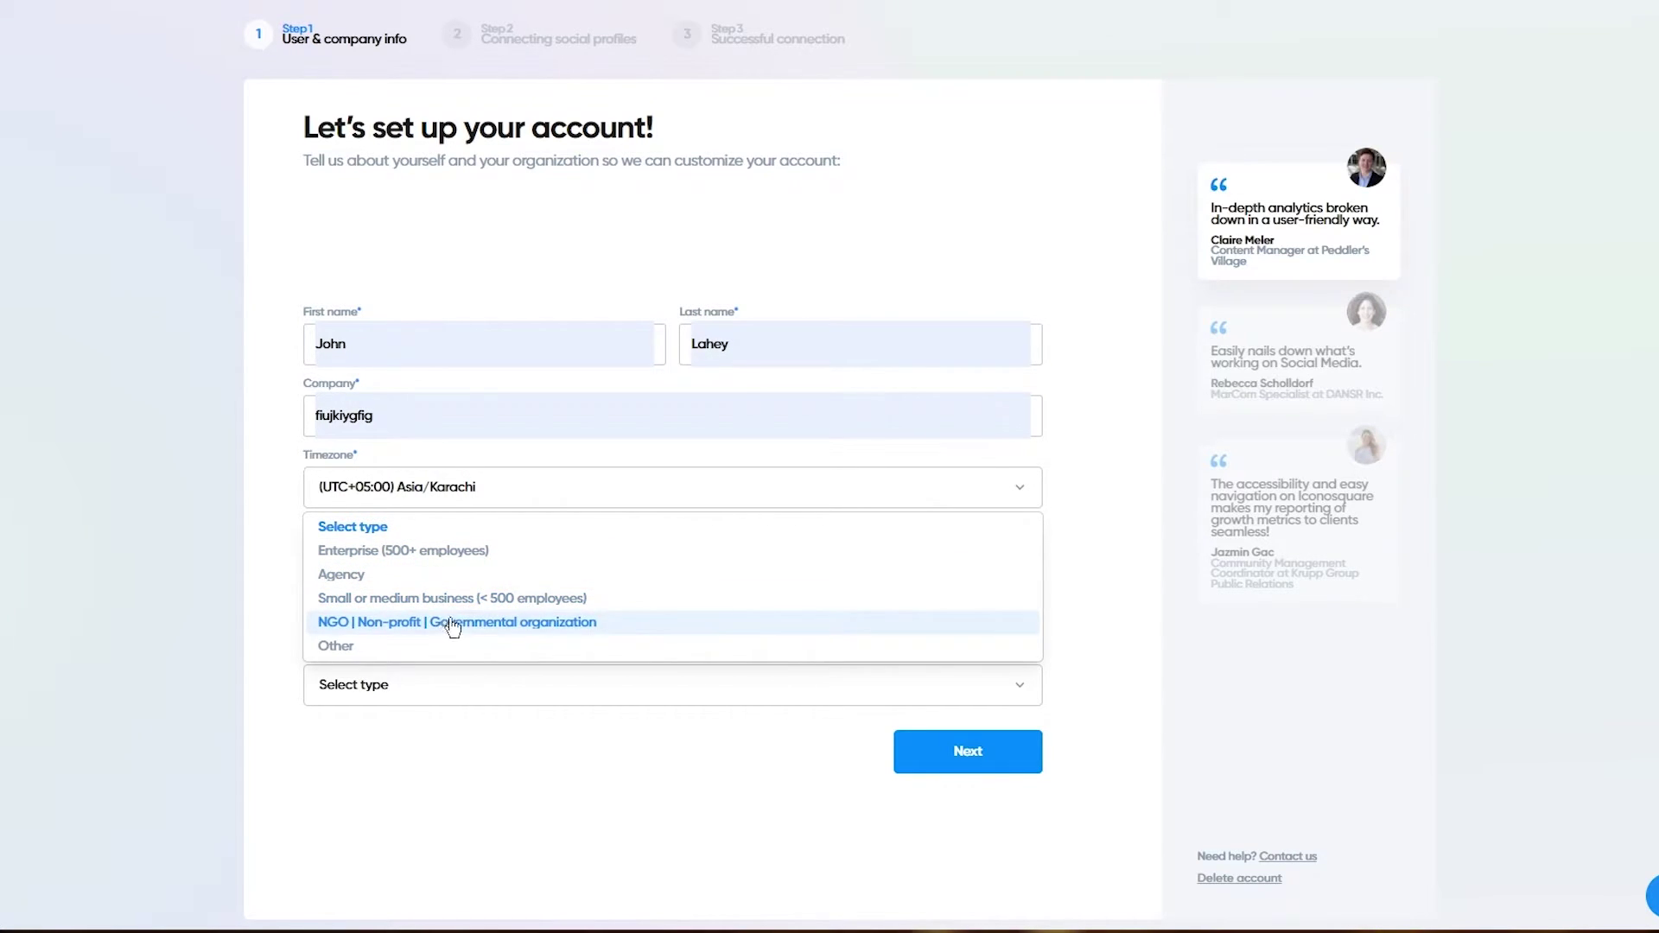
pyautogui.click(472, 598)
pyautogui.click(968, 748)
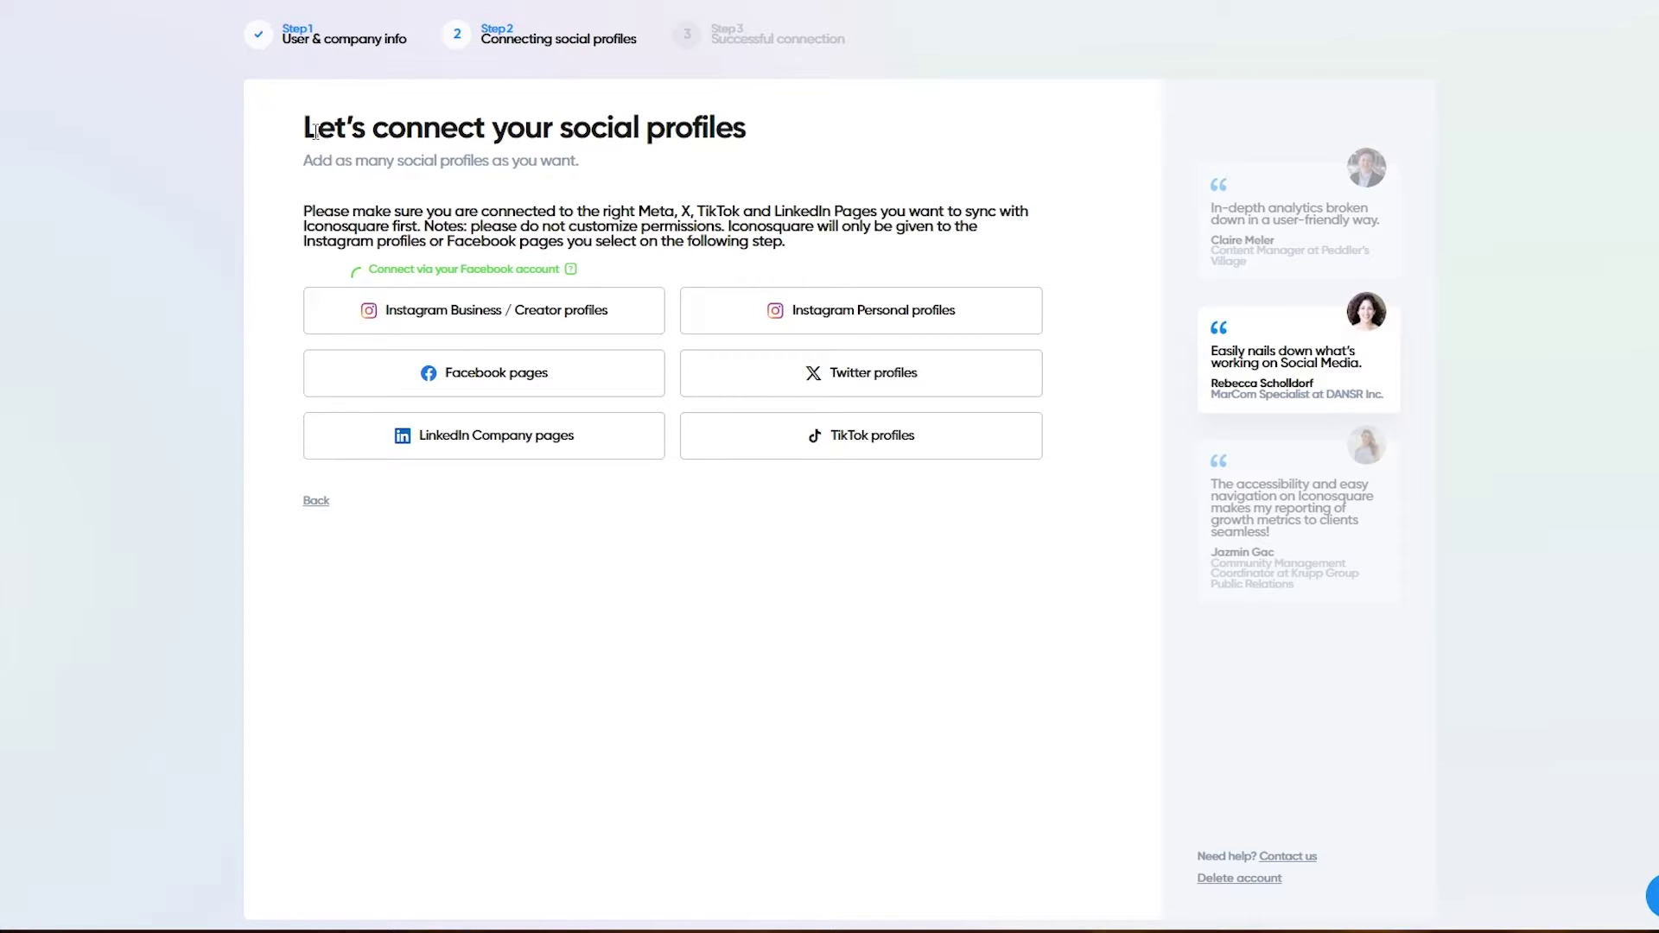
# Step: Connect Facebook pages through All set and Continue, confirming with every profile ticked
pyautogui.click(501, 394)
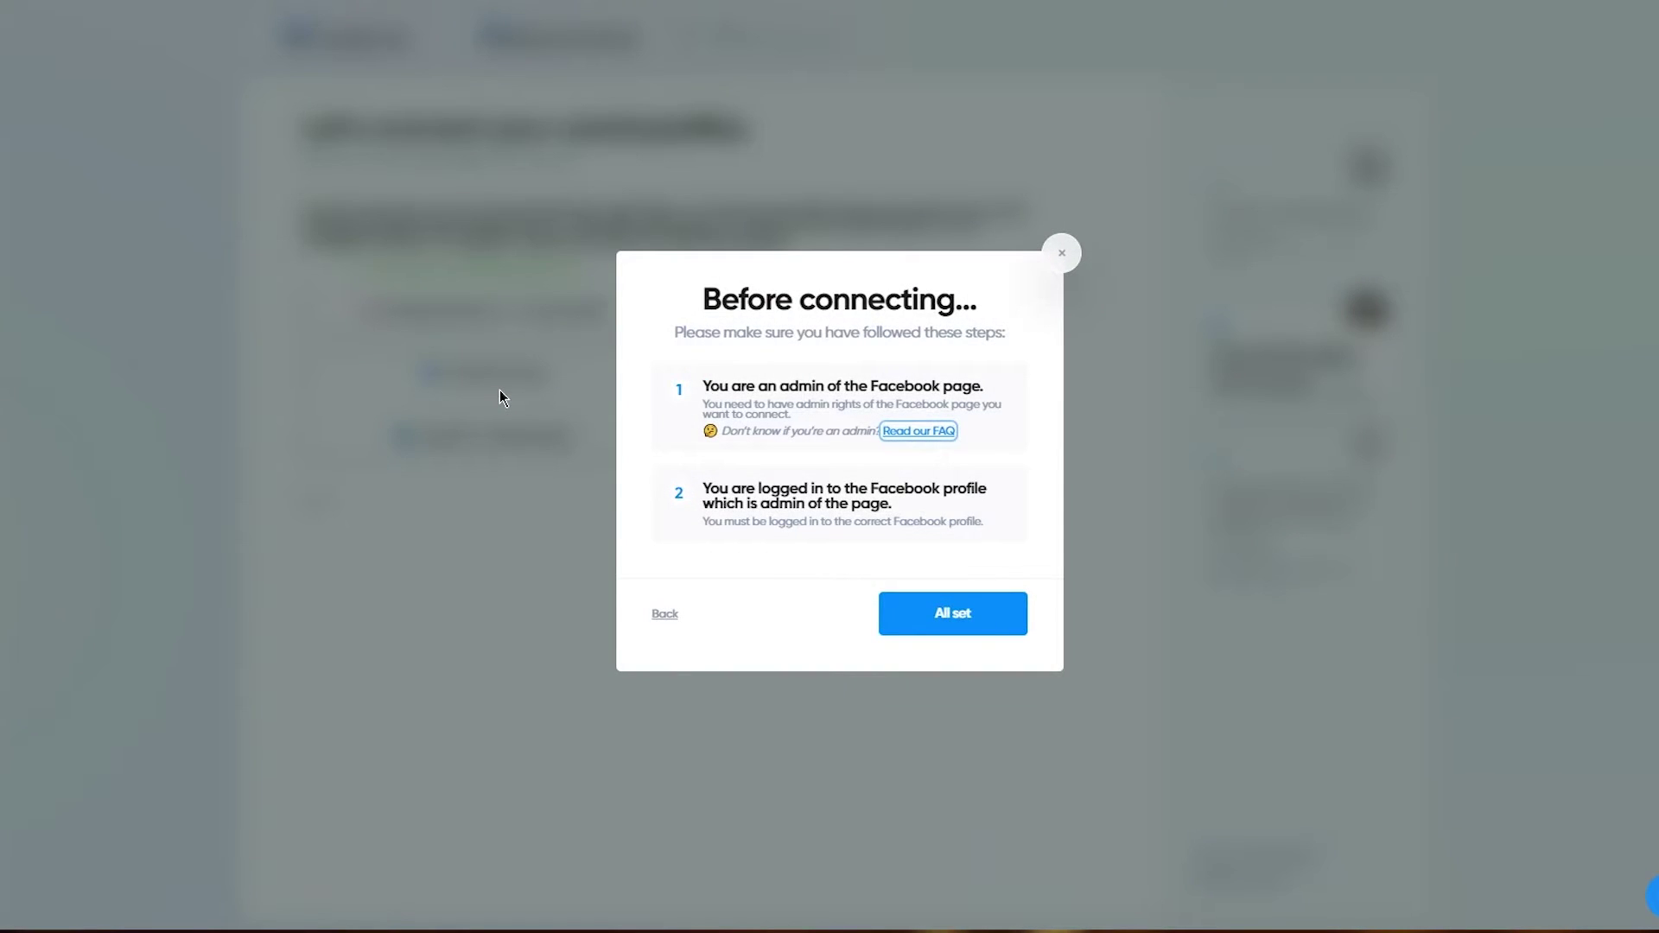
pyautogui.click(958, 612)
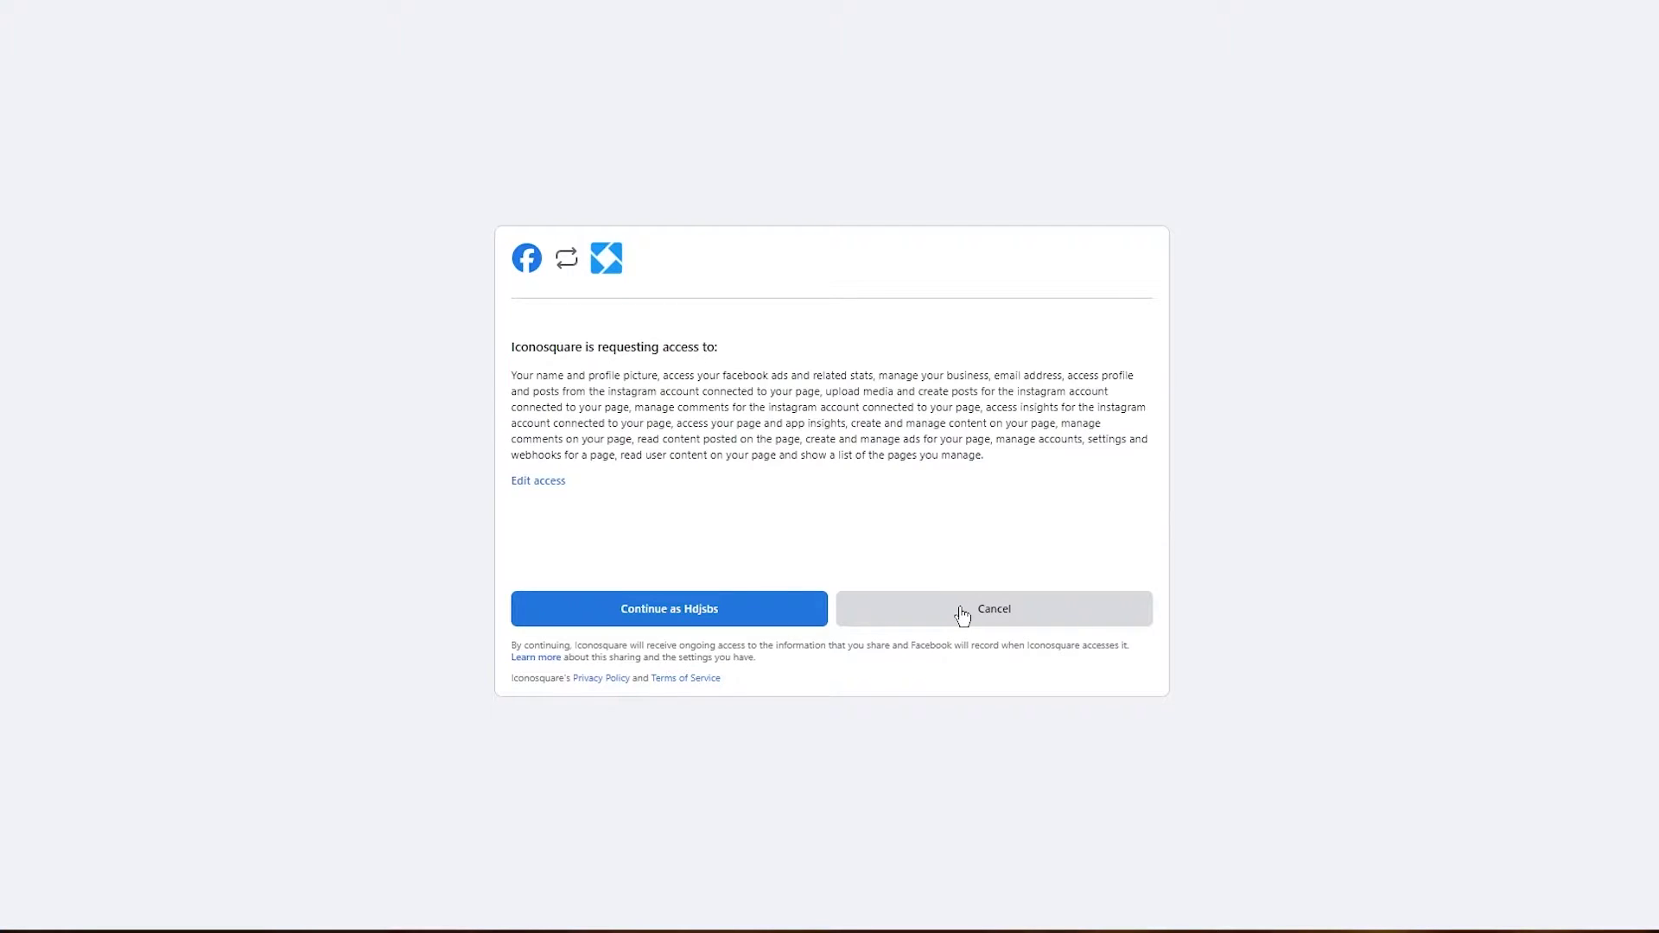
pyautogui.click(755, 621)
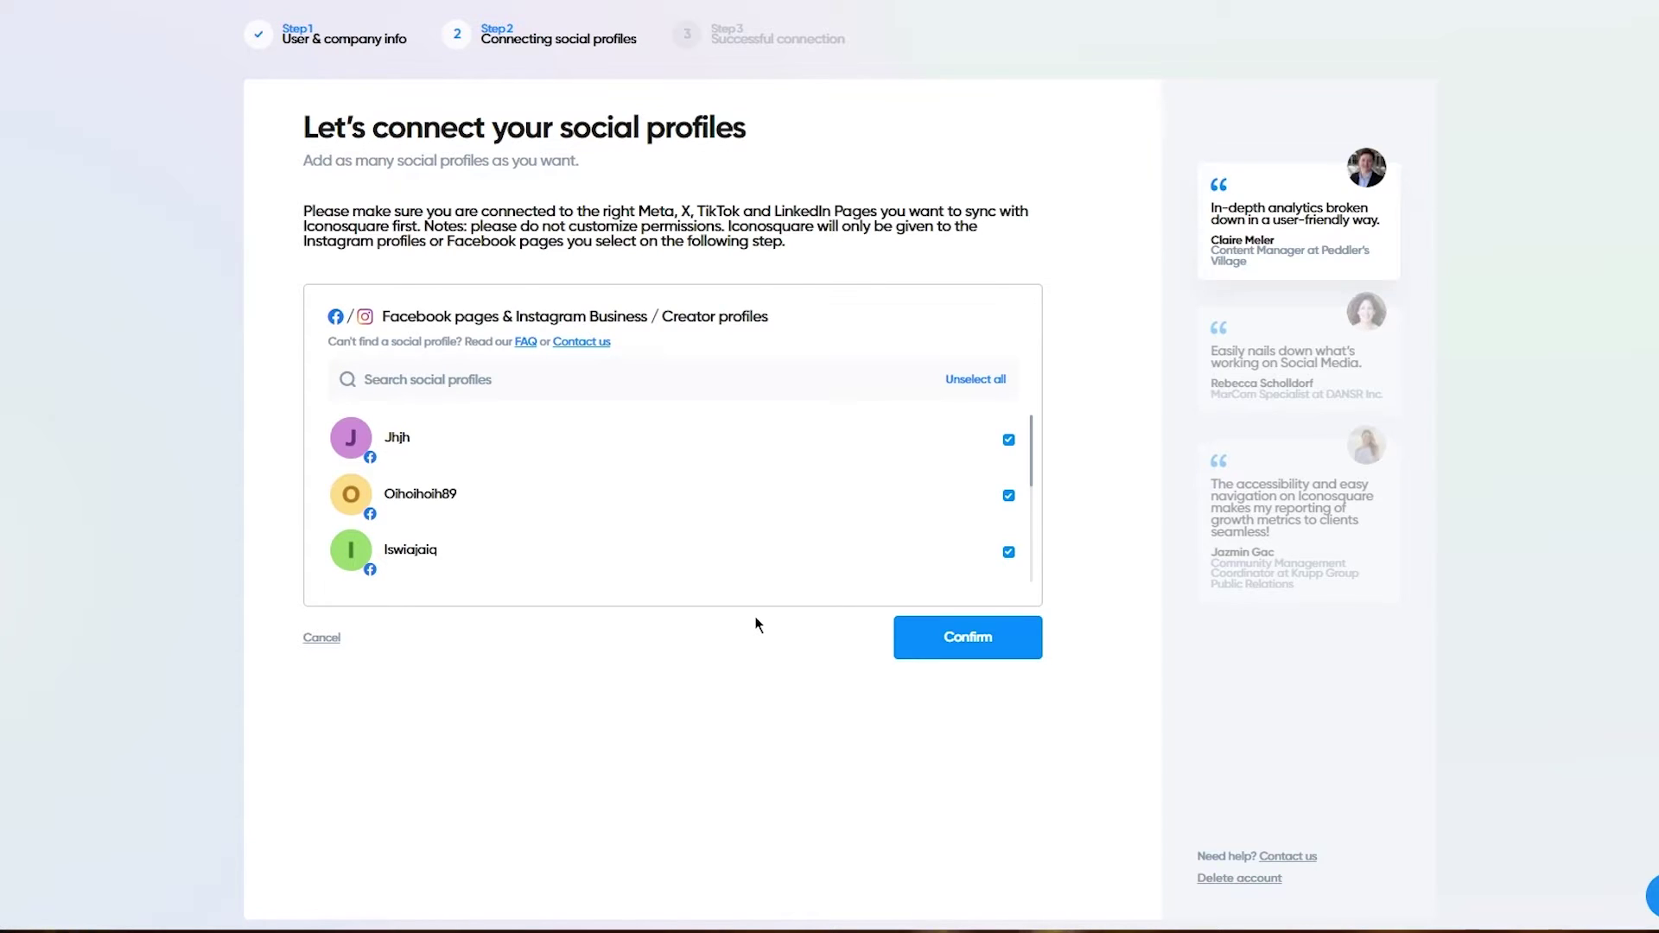
pyautogui.scroll(-3, 758, 557)
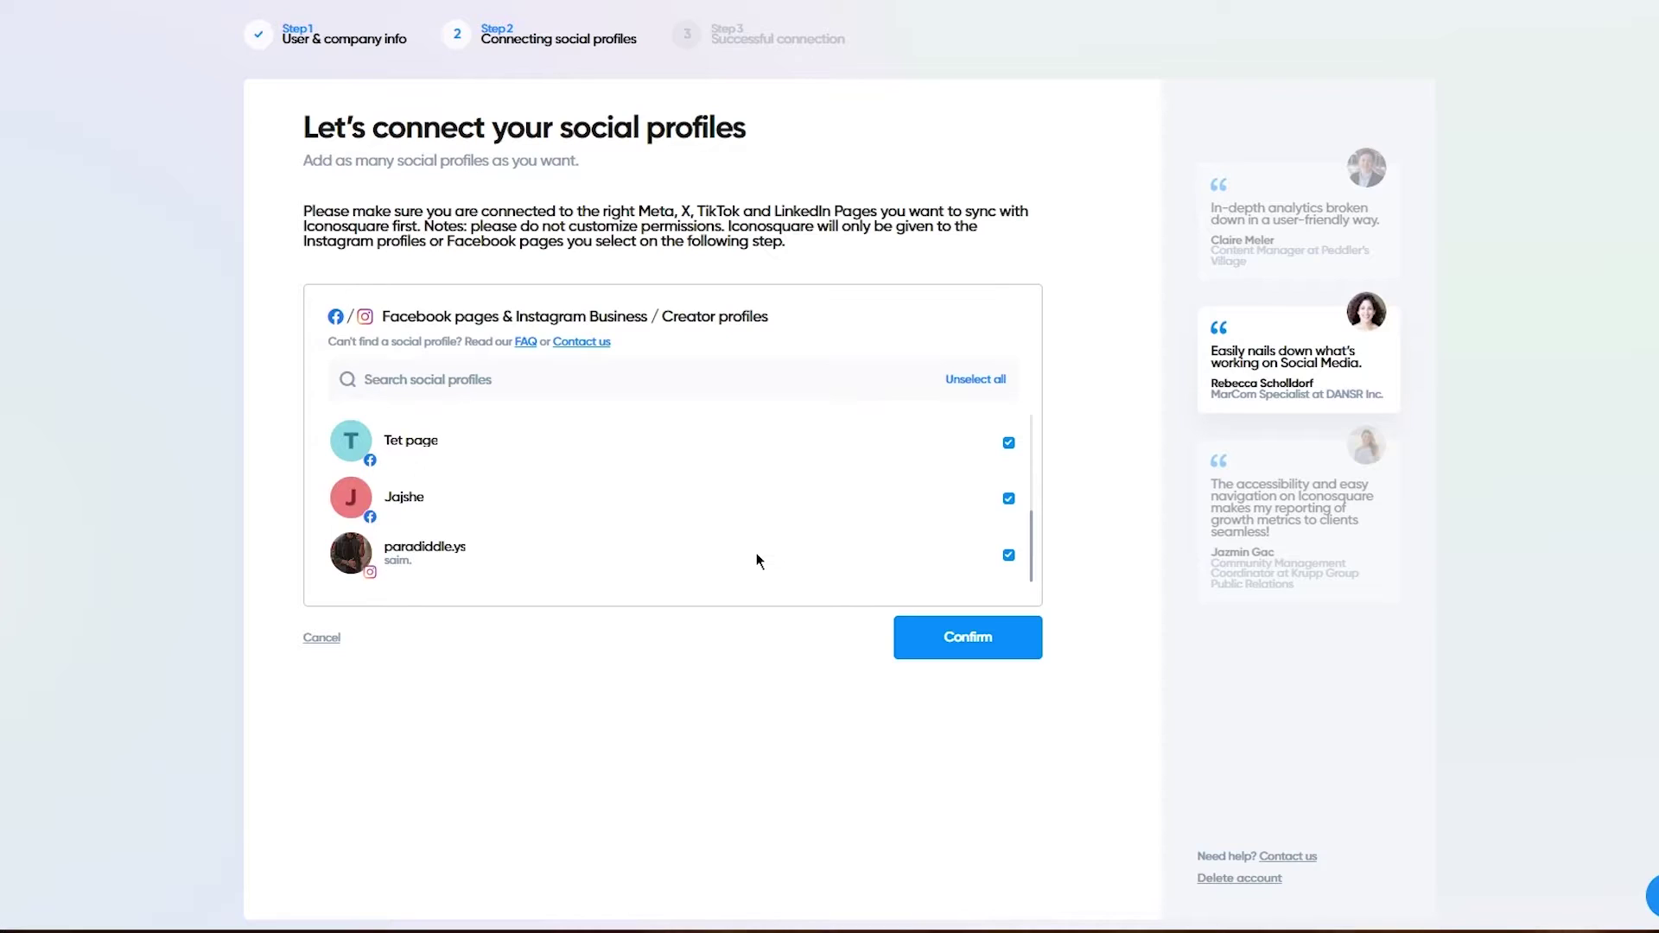
pyautogui.scroll(3, 755, 553)
pyautogui.scroll(-3, 755, 553)
pyautogui.scroll(5, 710, 513)
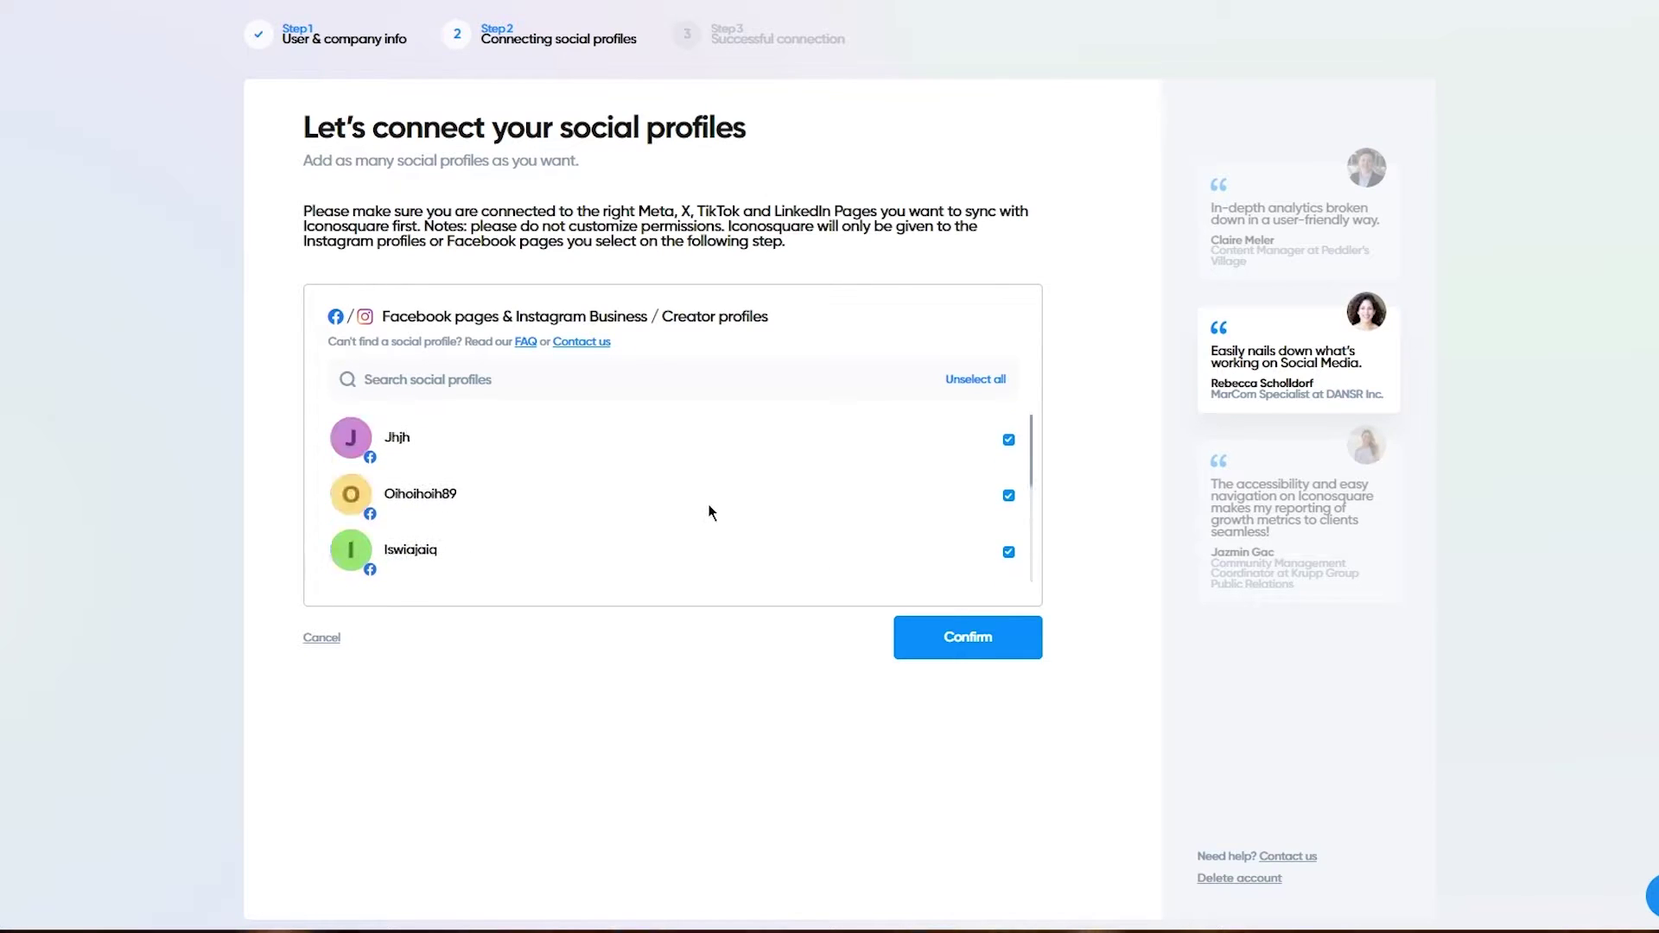
pyautogui.click(994, 646)
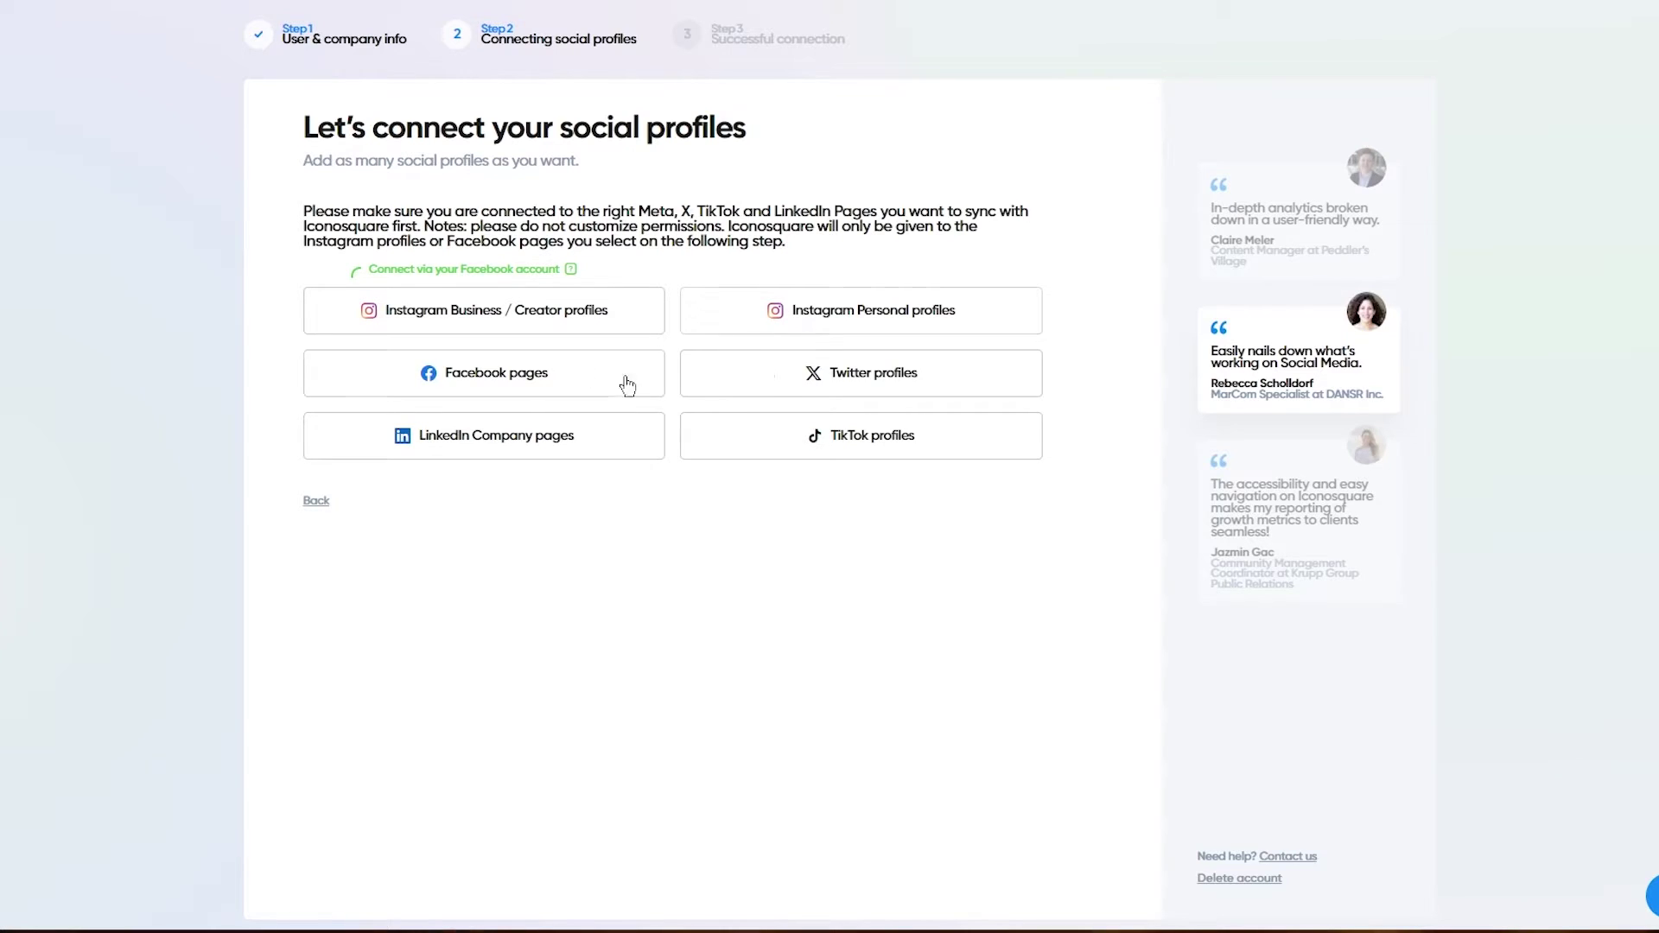
# Step: Connect a Twitter profile by entering the account password to authorize Iconosquare
pyautogui.click(807, 381)
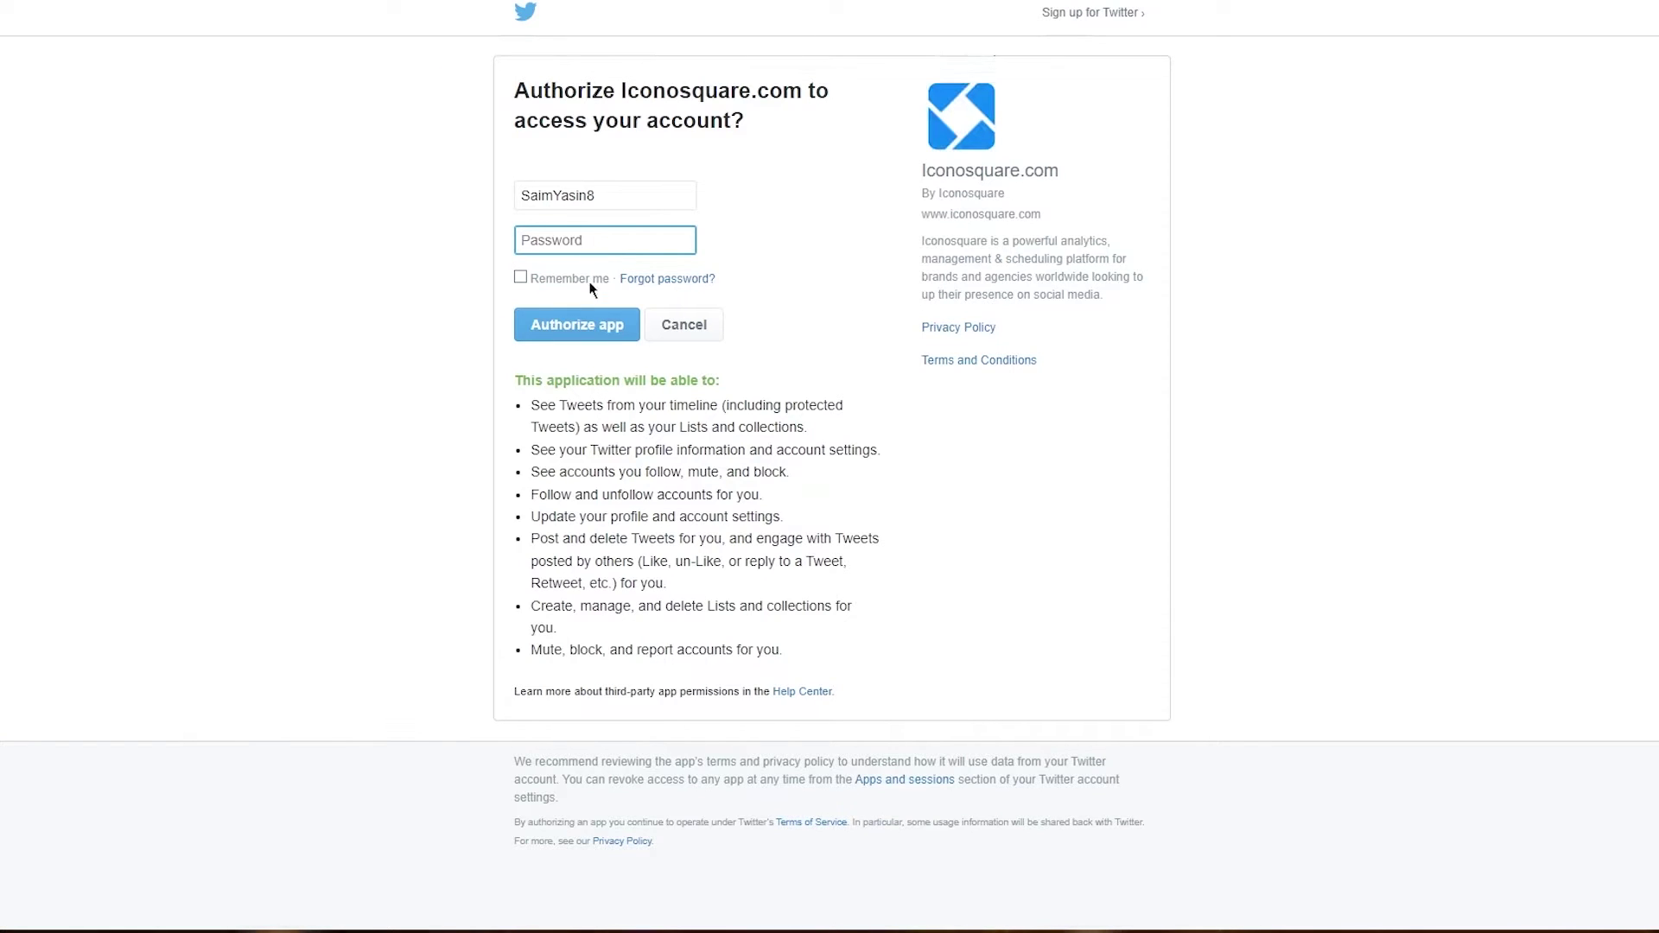
pyautogui.write('****')
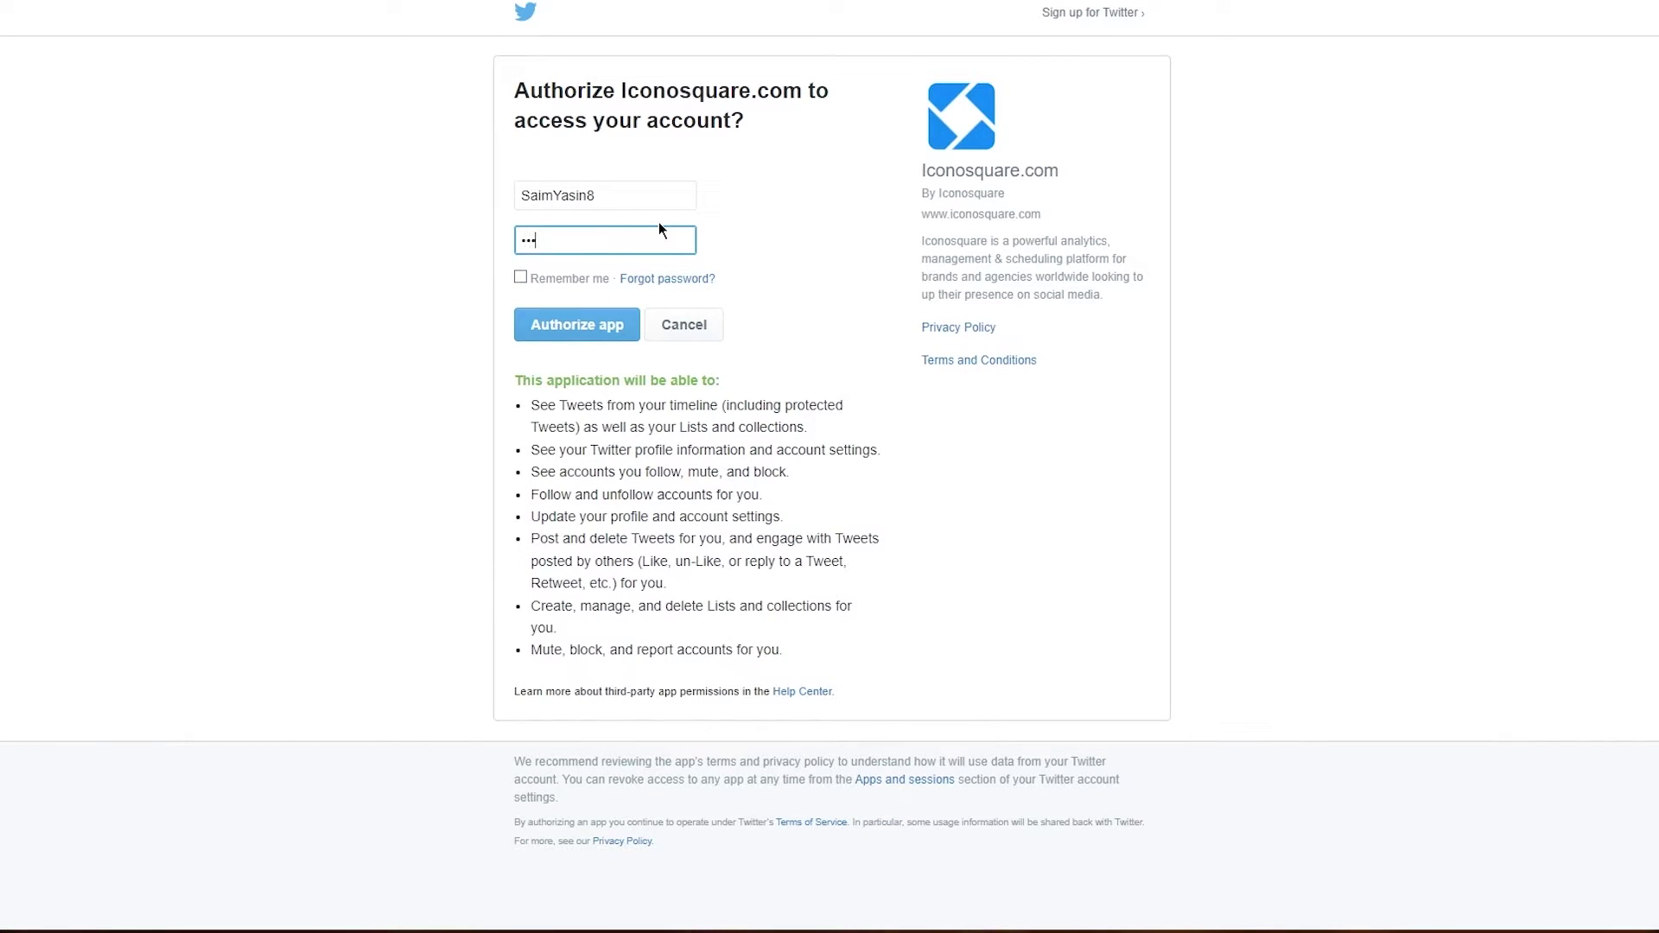
pyautogui.write('*****')
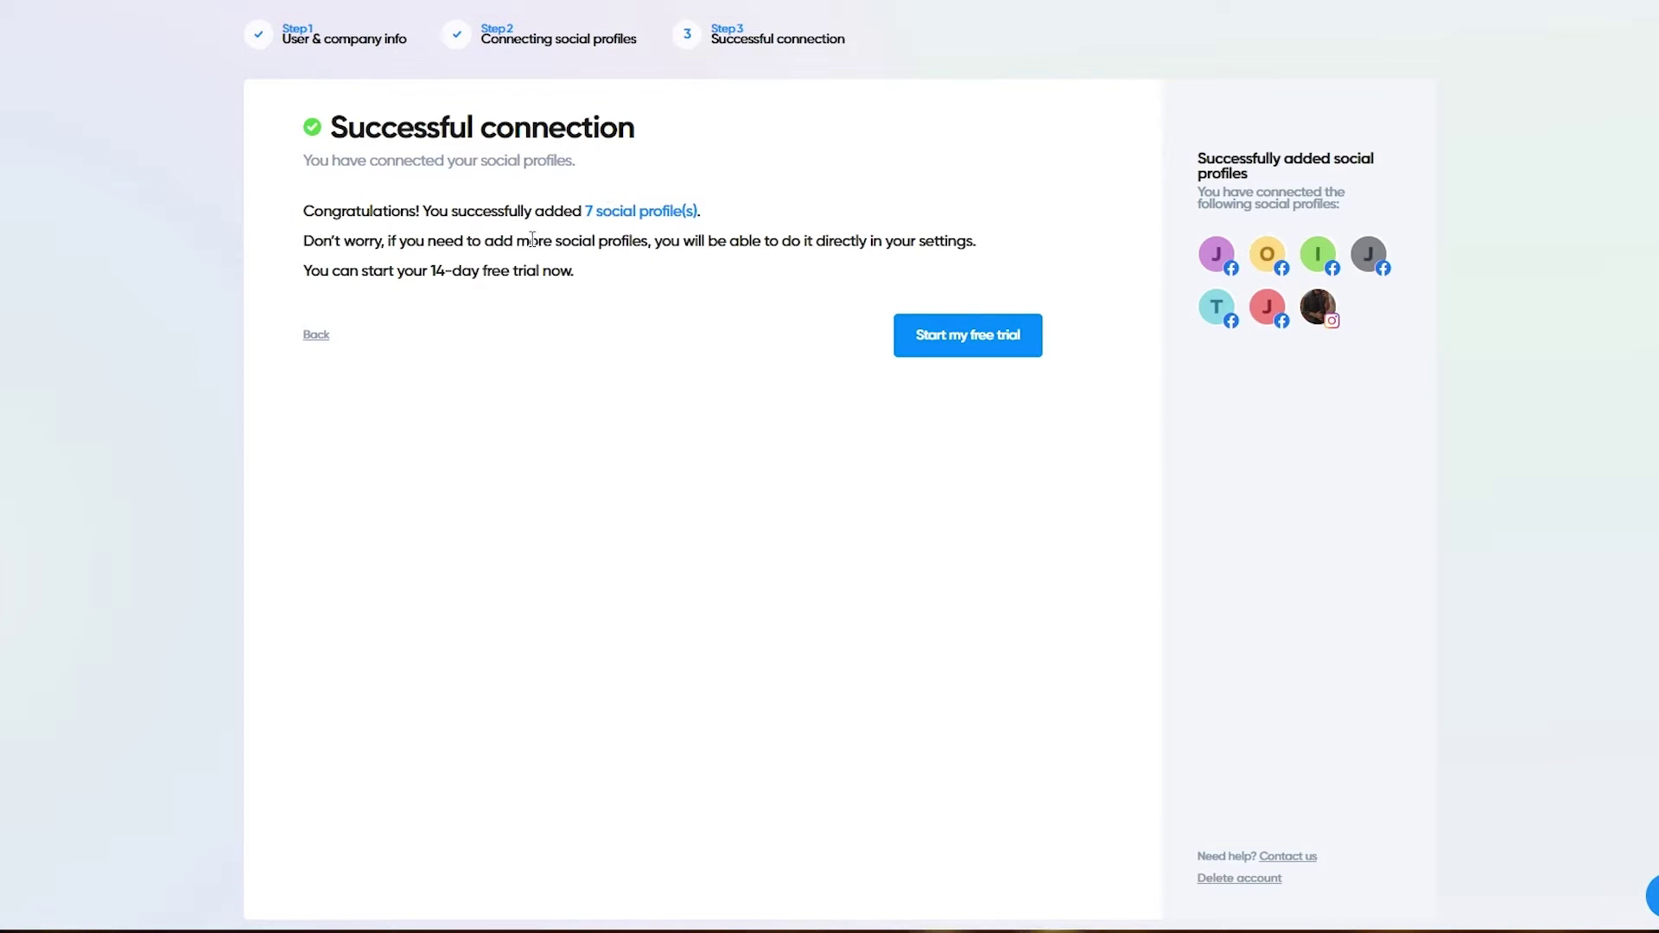
pyautogui.moveTo(360, 271); pyautogui.dragTo(679, 294)
# Step: Start the 14-day free trial and browse the home page's onboarding tasks, key numbers and articles
pyautogui.click(963, 336)
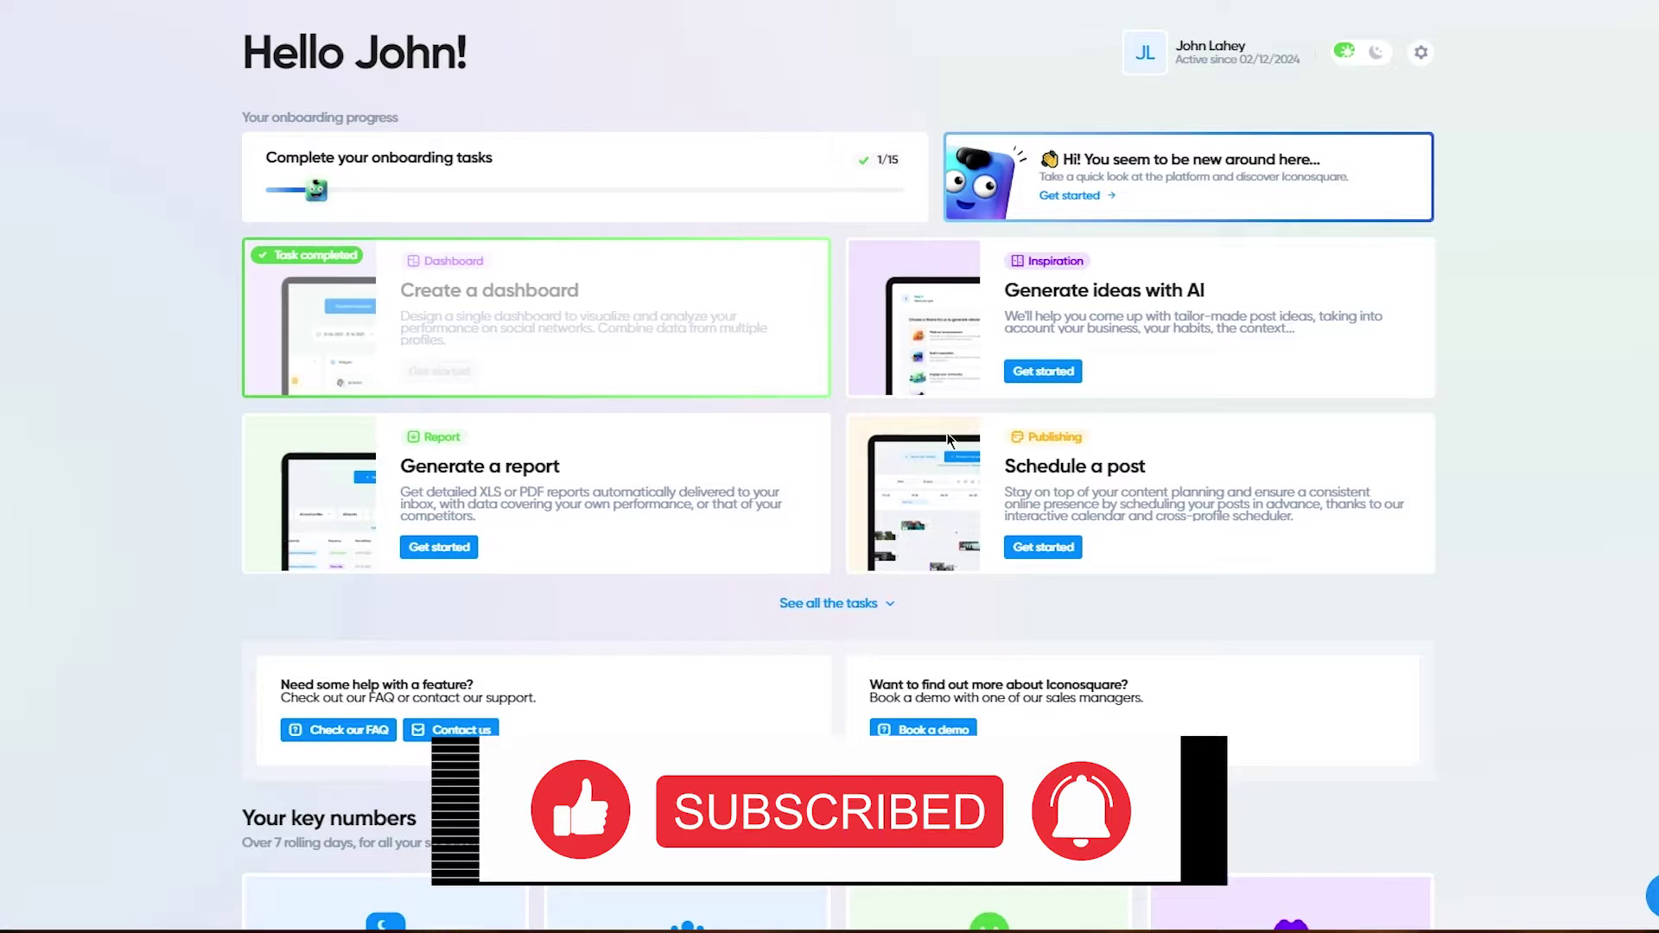
pyautogui.click(692, 270)
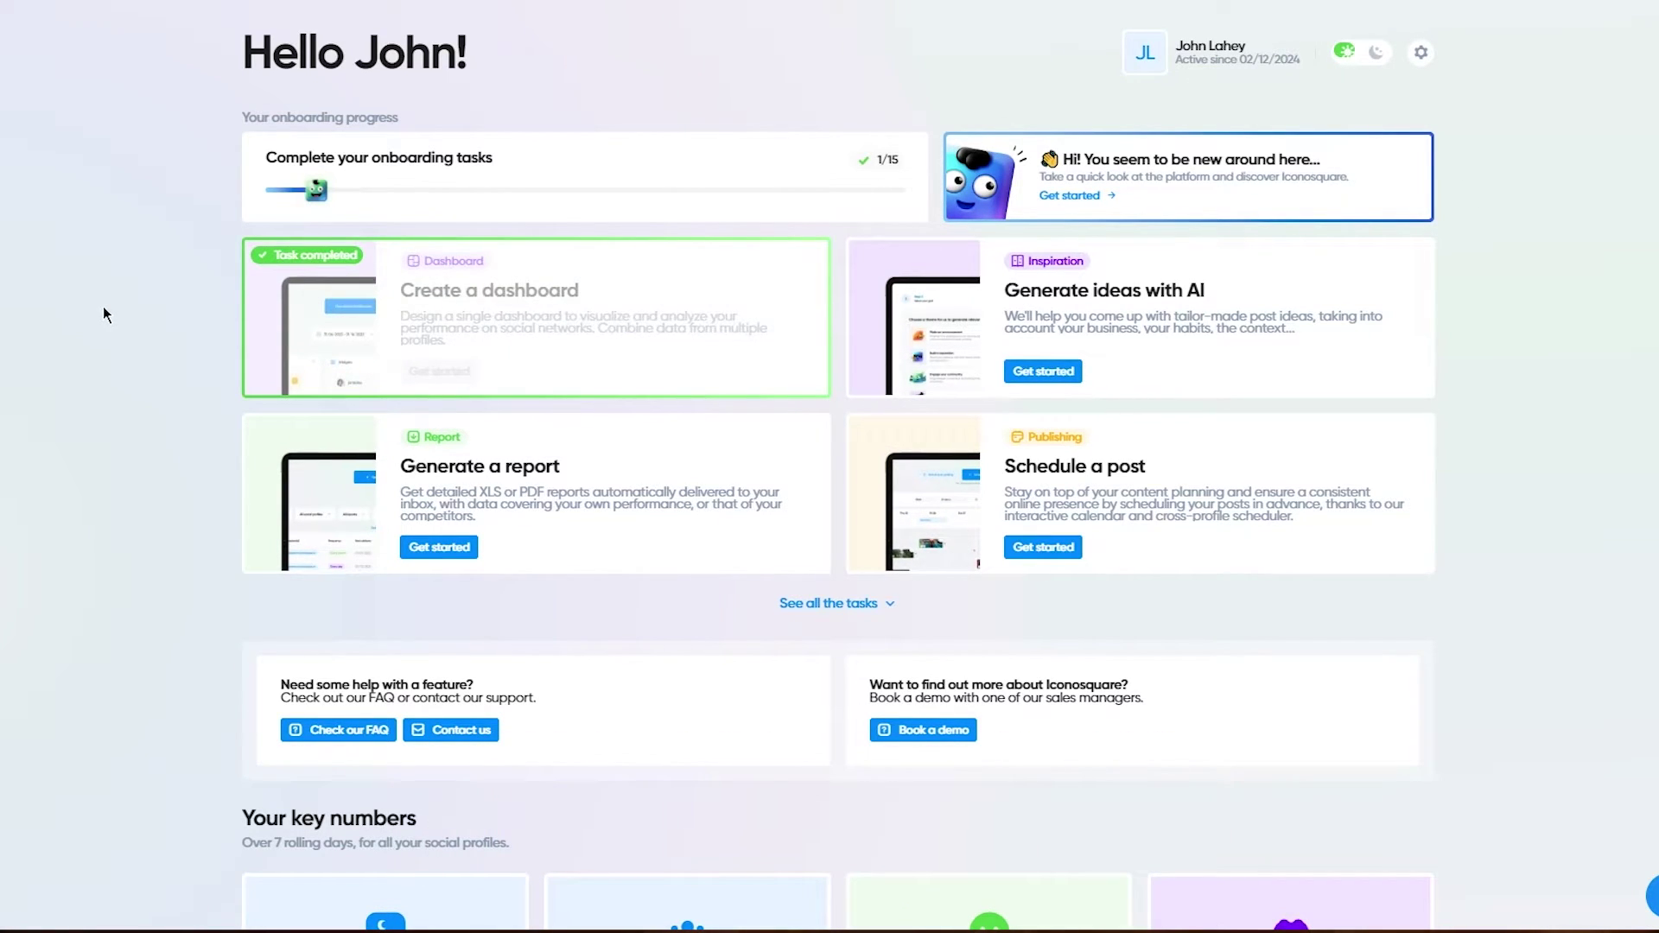
pyautogui.scroll(-8, 546, 581)
pyautogui.scroll(-1, 546, 581)
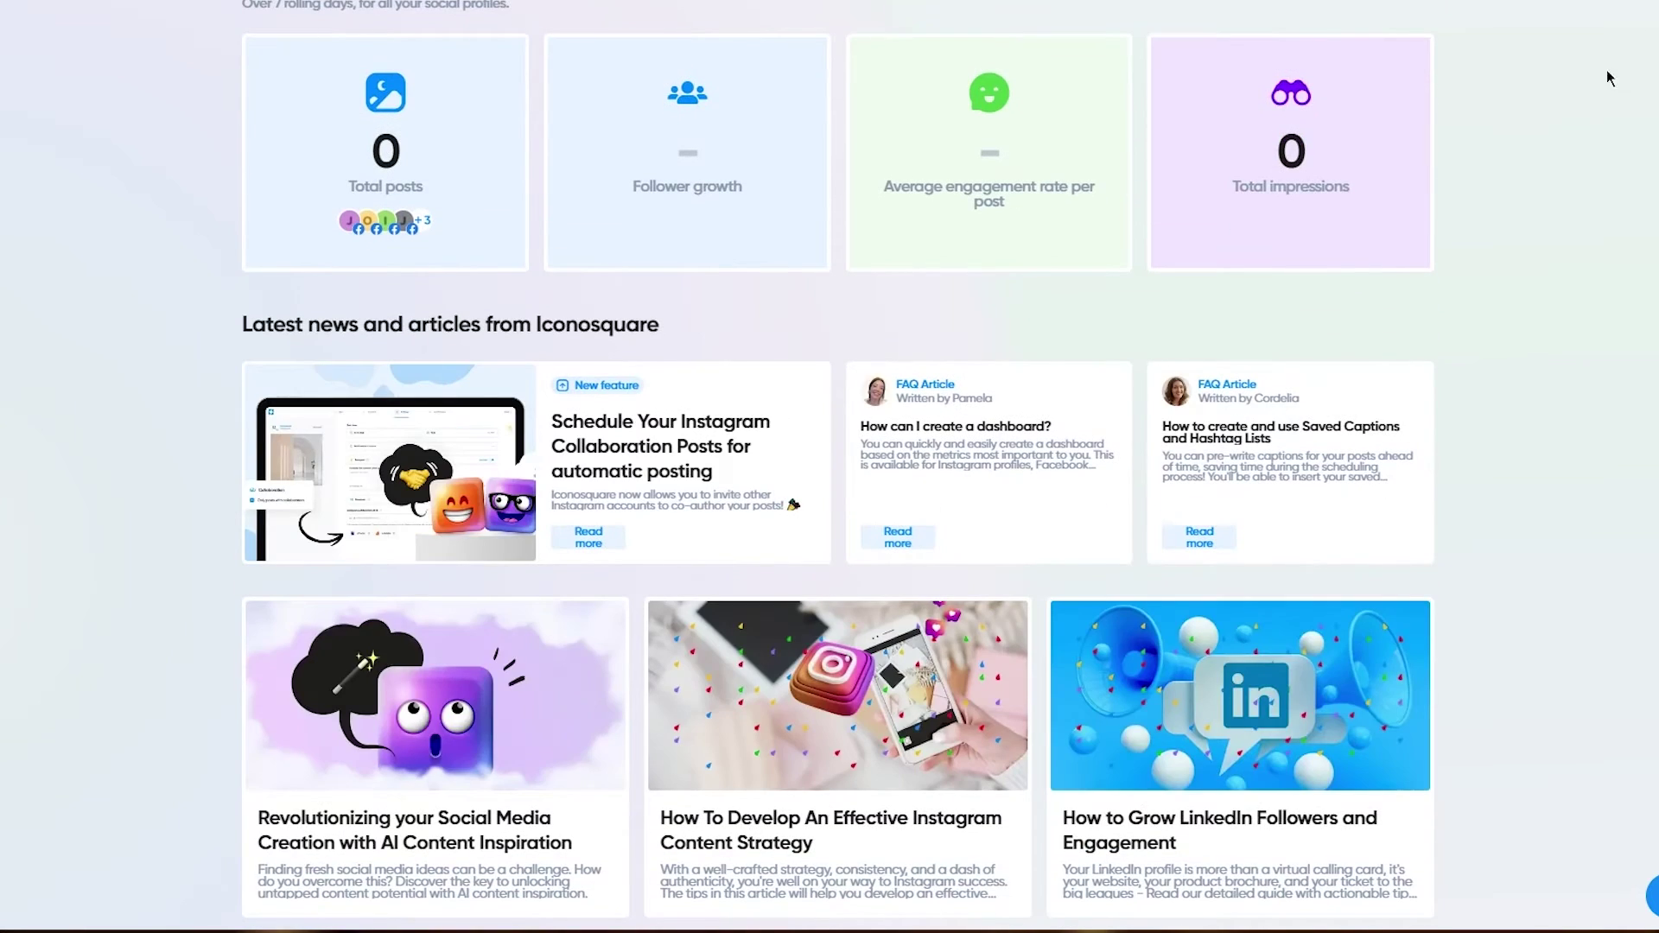
pyautogui.scroll(9, 1642, 384)
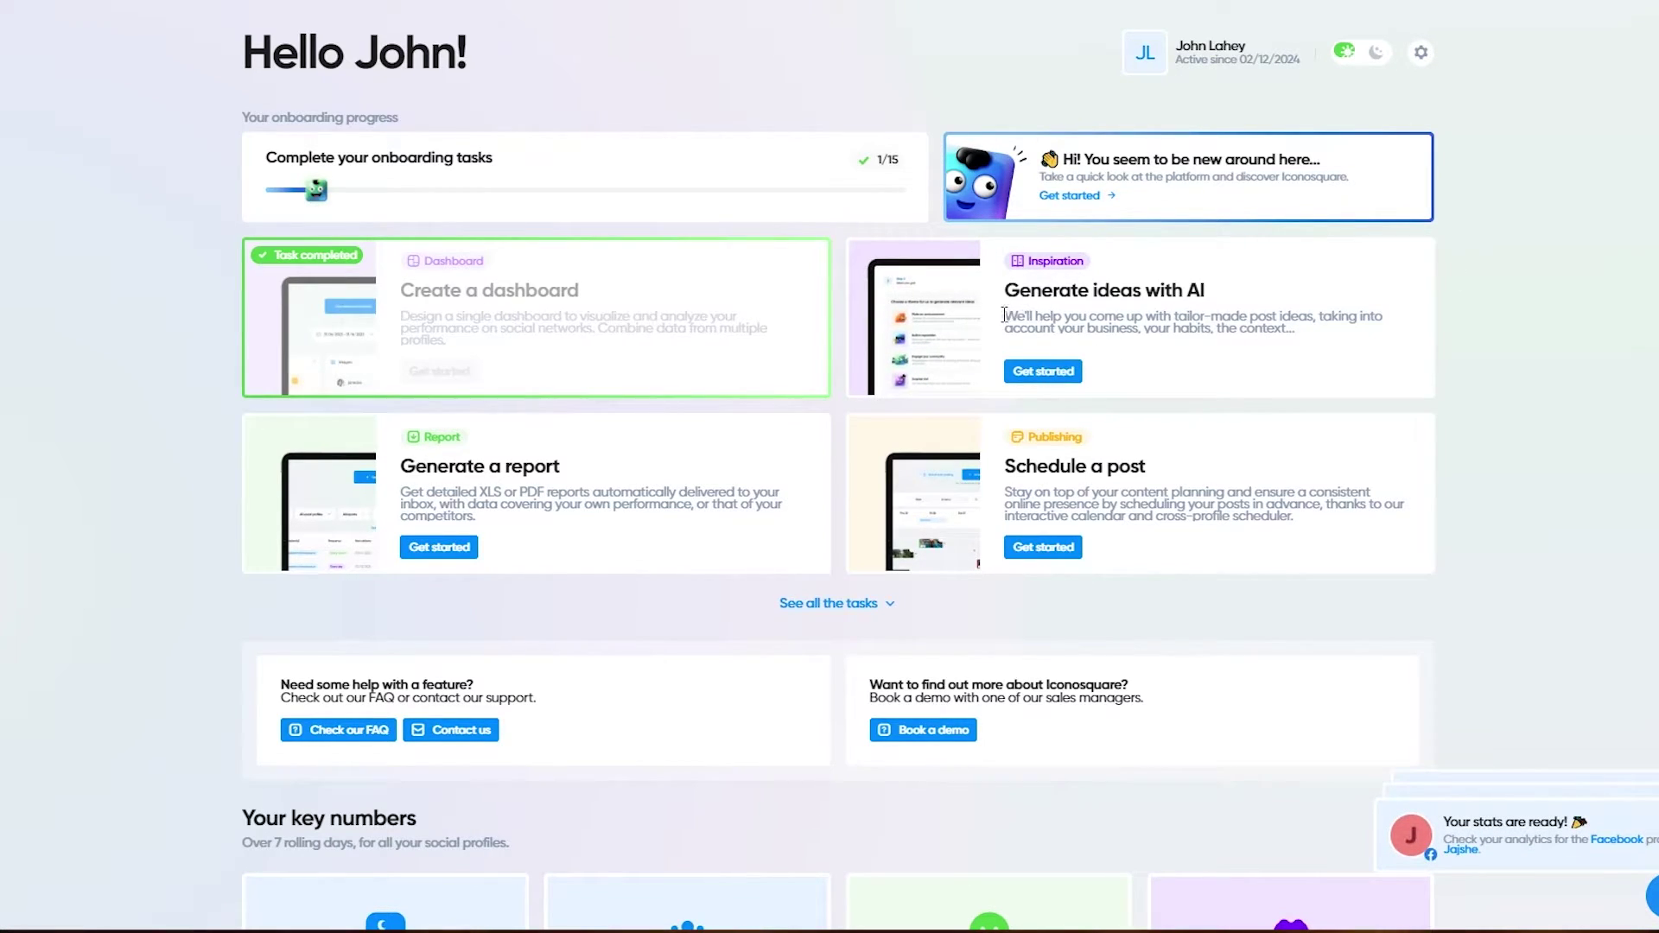
pyautogui.moveTo(1004, 315); pyautogui.dragTo(1464, 361)
pyautogui.click(1464, 362)
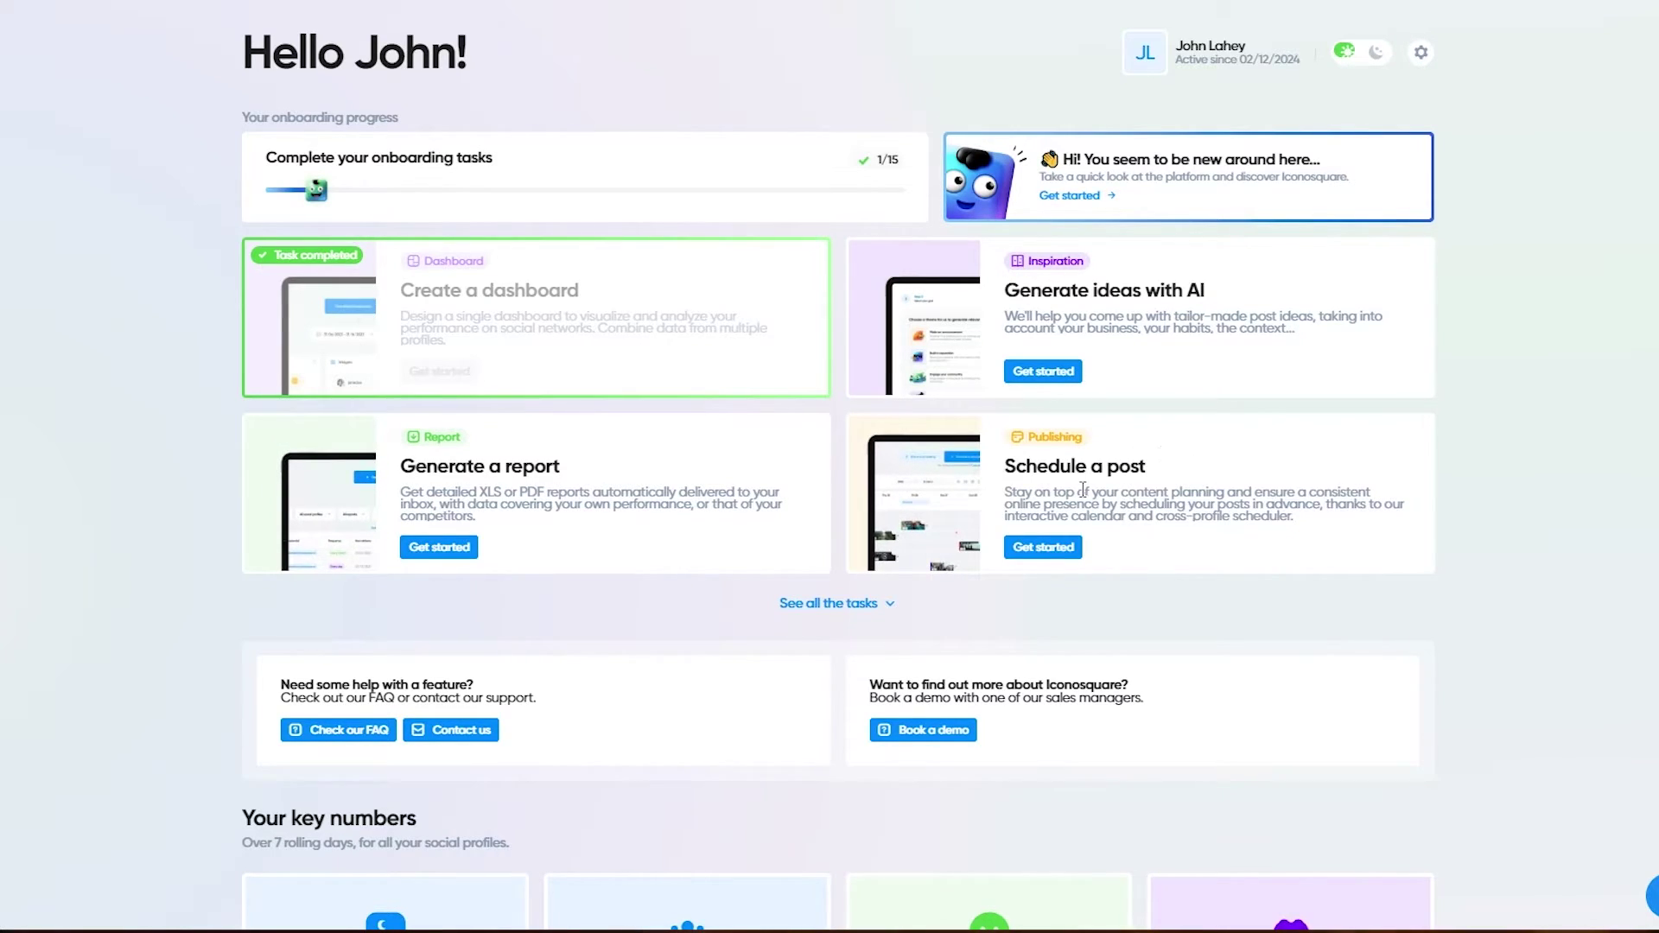
pyautogui.scroll(-3, 1082, 490)
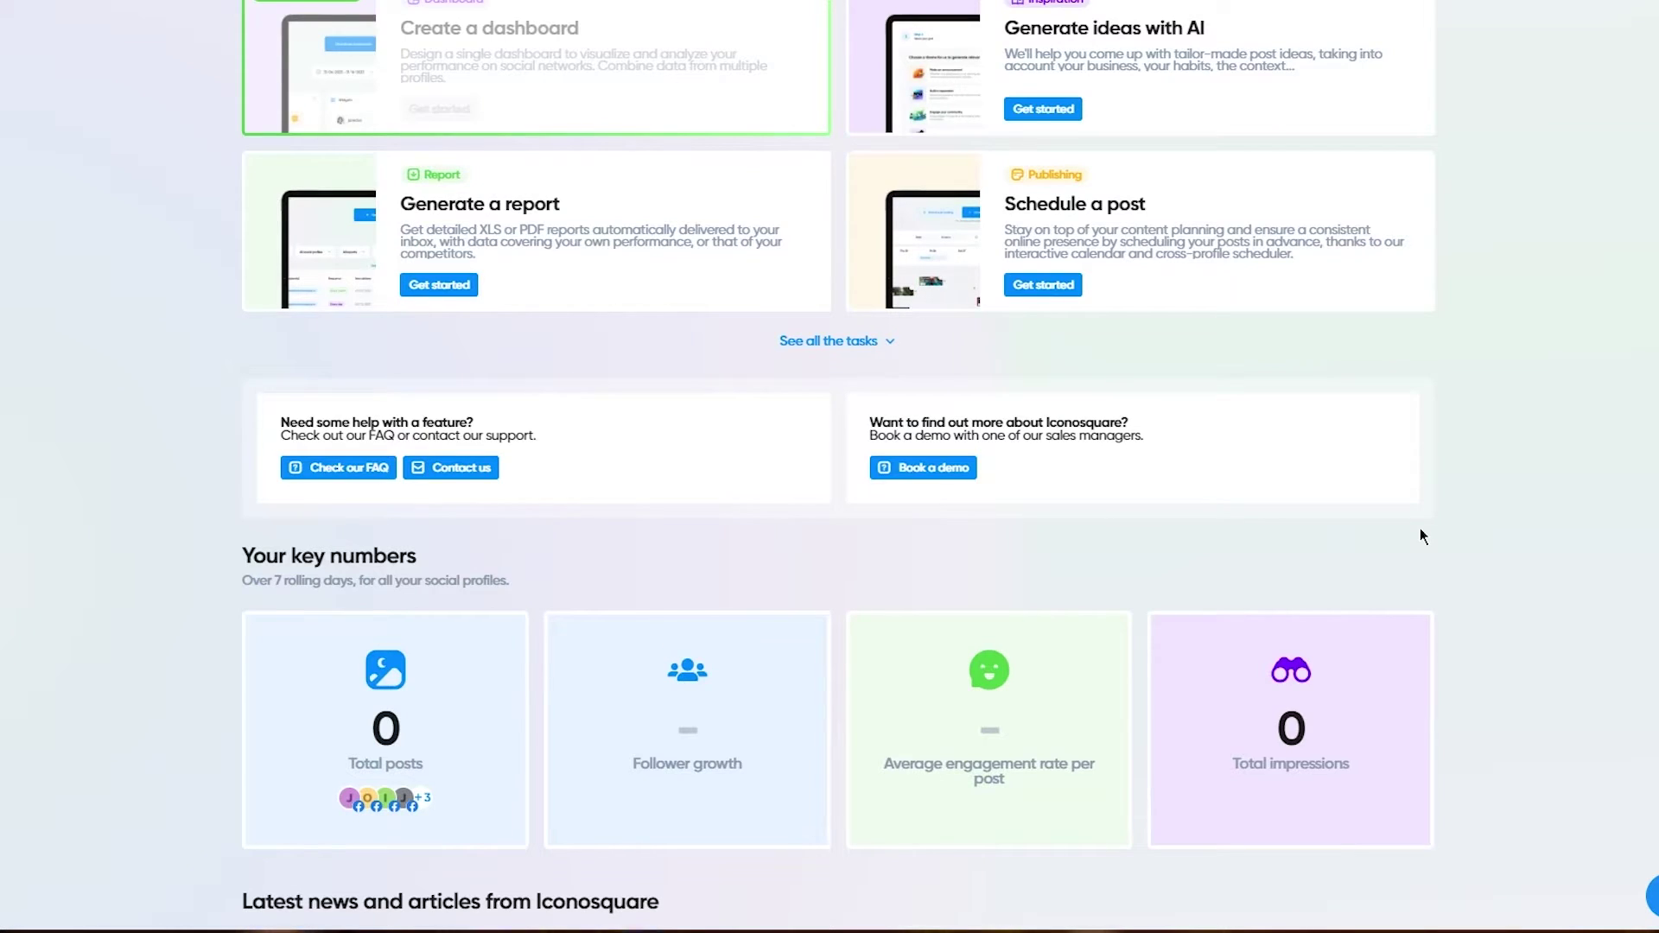
pyautogui.scroll(-7, 1420, 530)
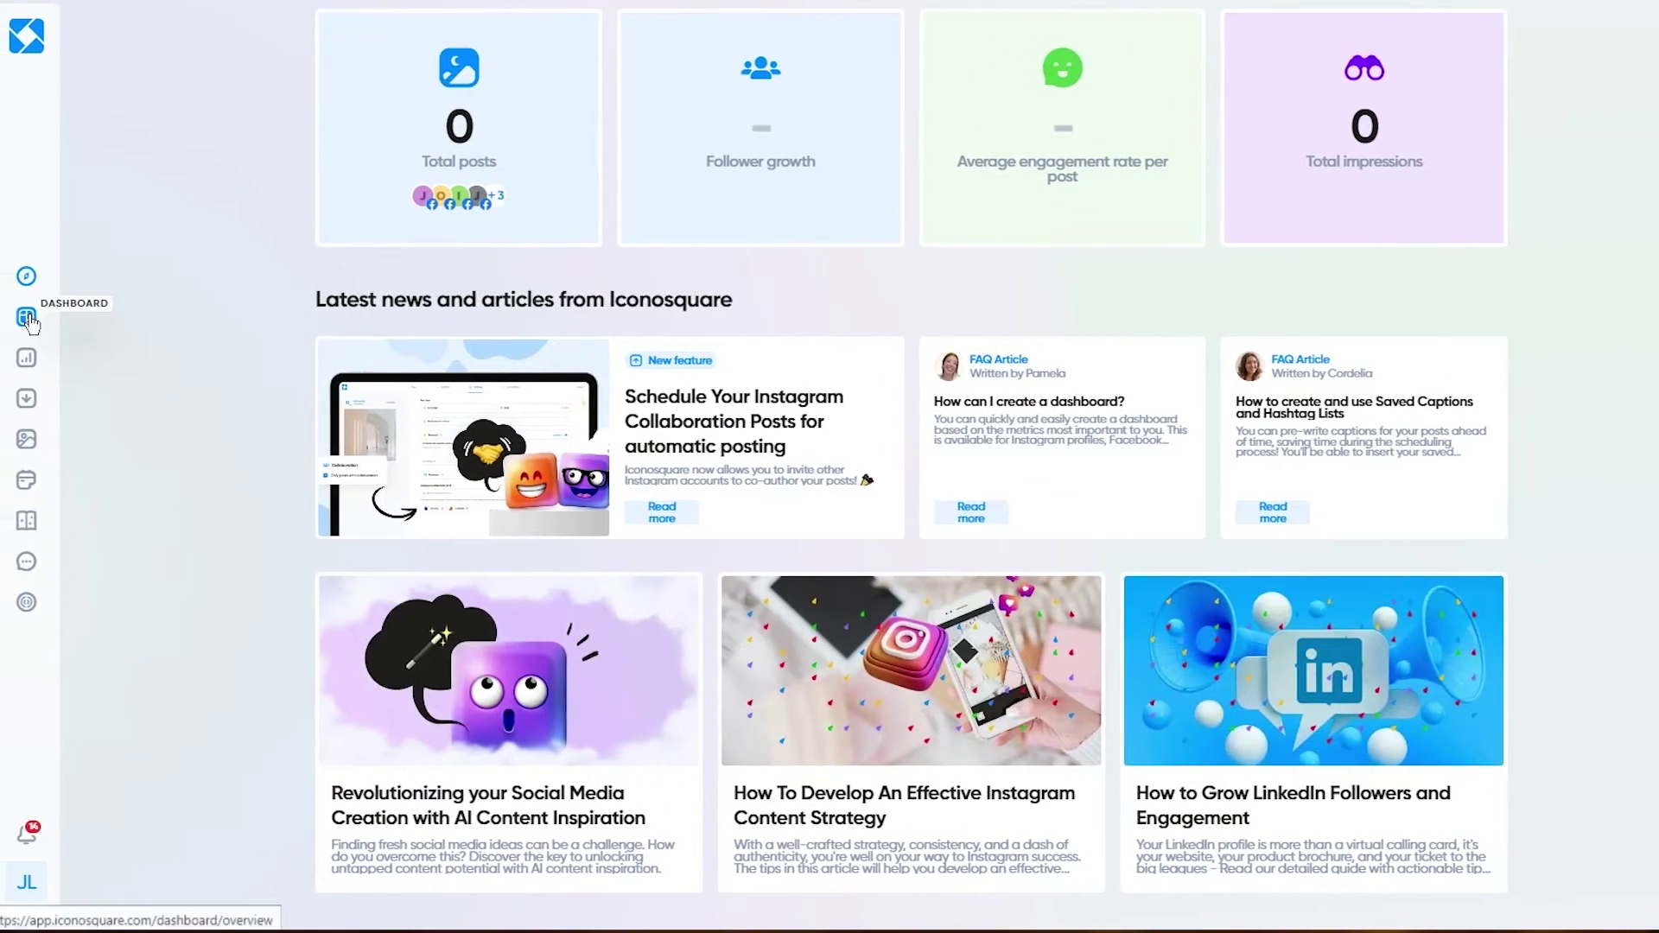
# Step: View My Dashboards with 'Iconosquare's dashboard', then bring up the Analytics sections
pyautogui.click(27, 317)
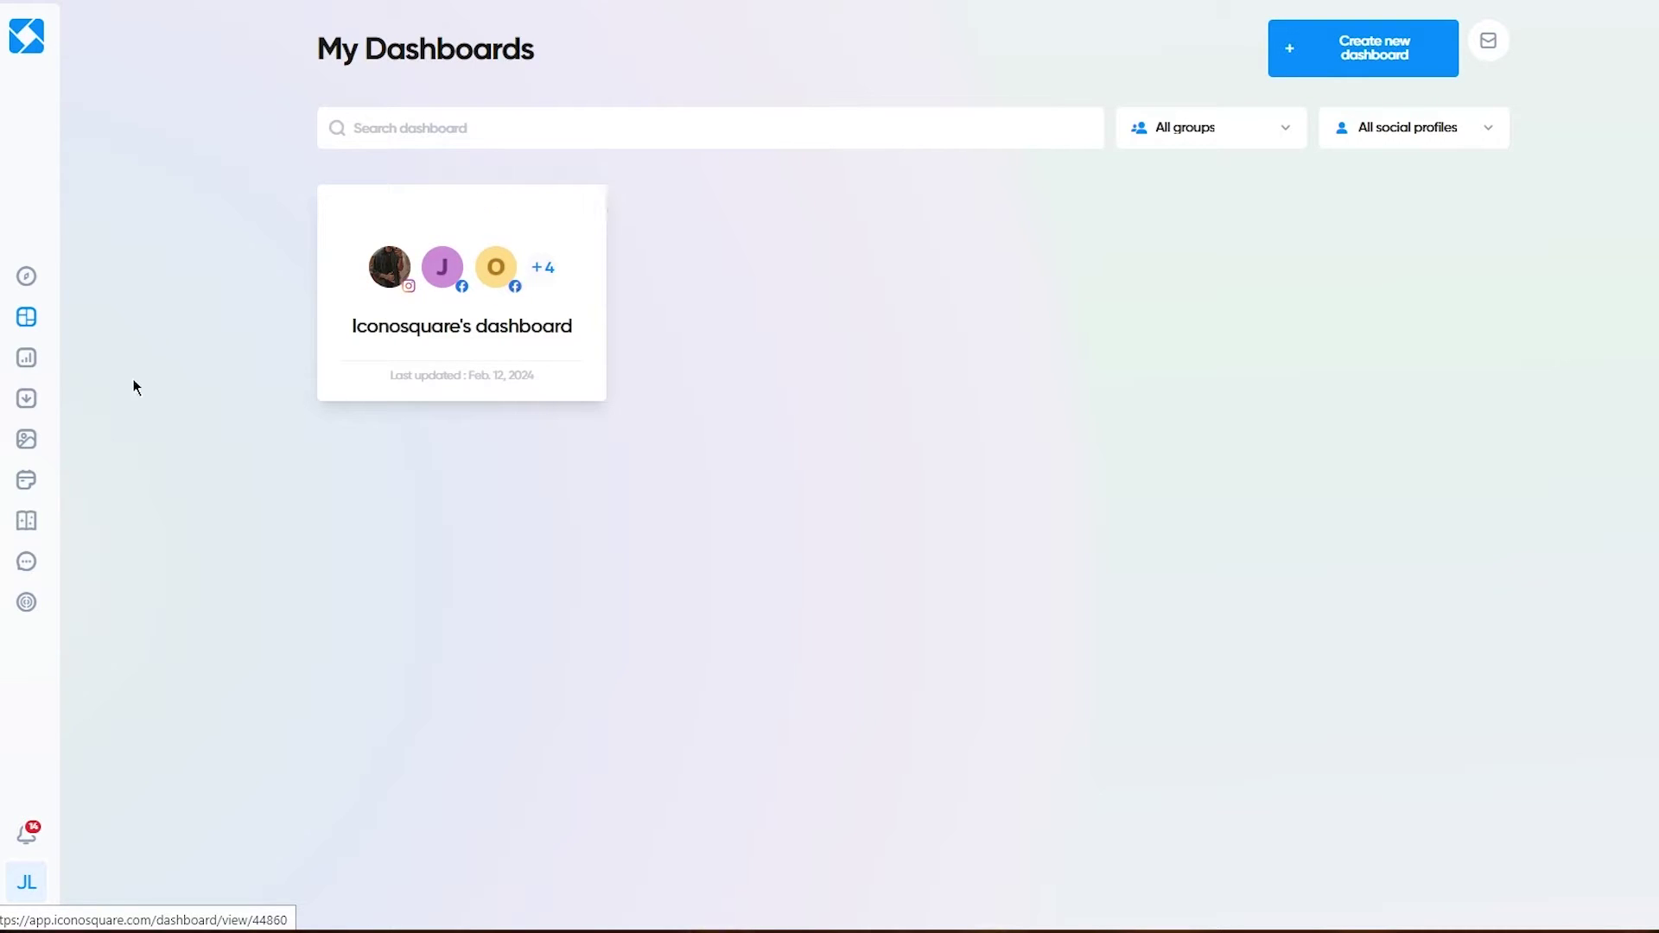
pyautogui.click(25, 359)
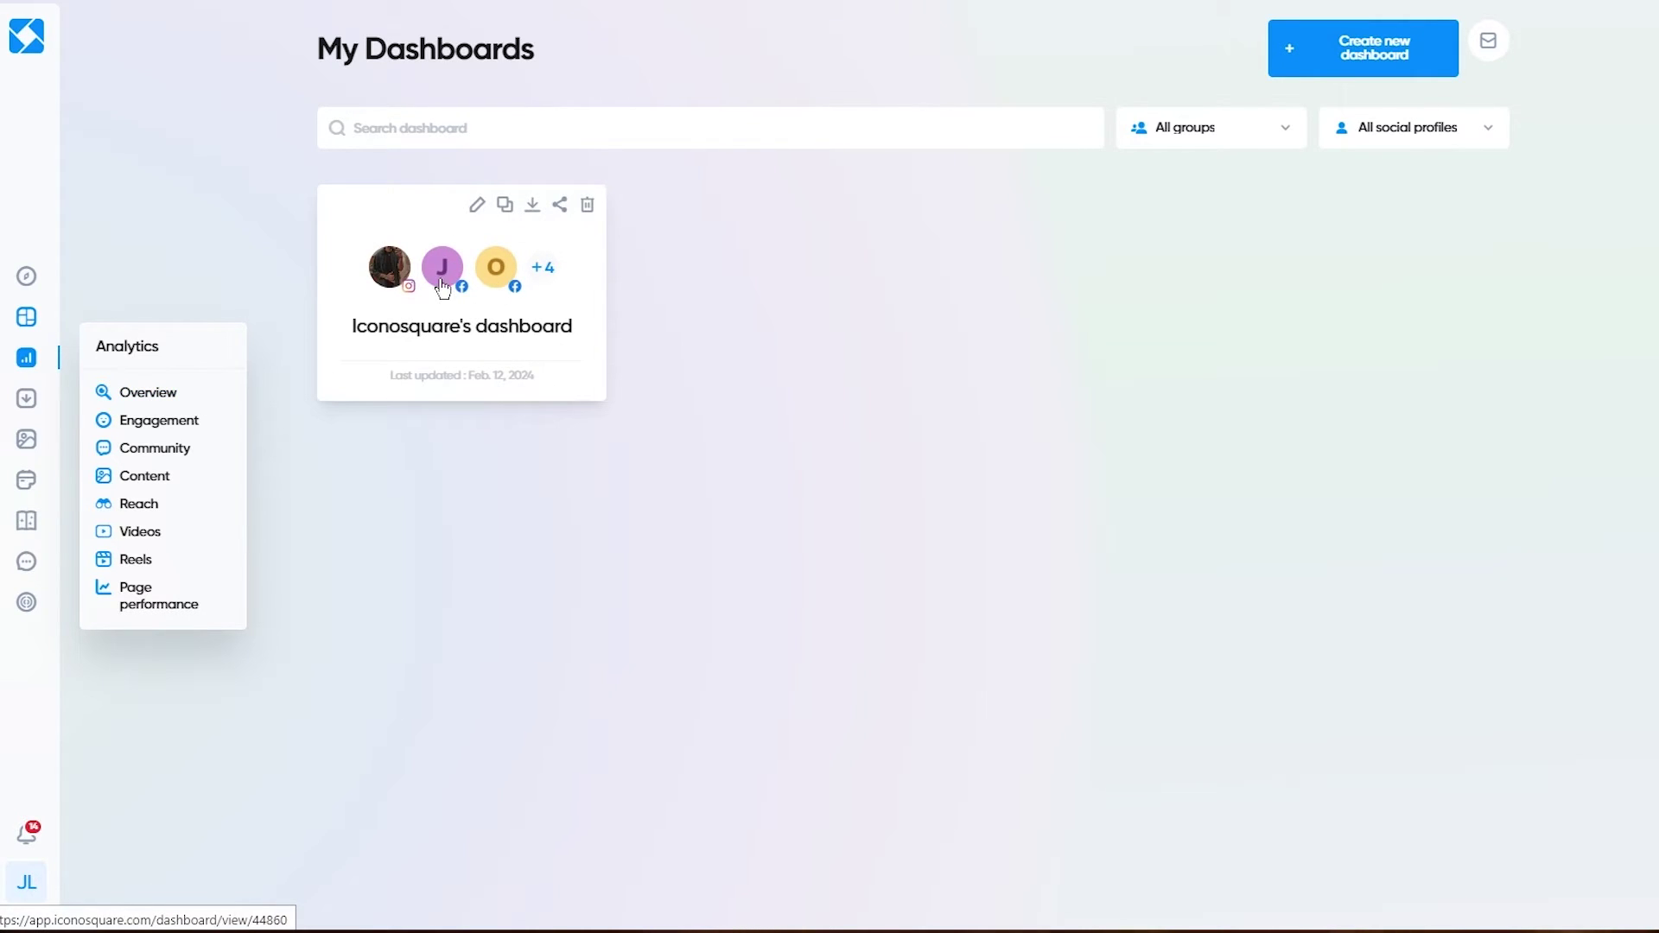
# Step: Open the Analytics Overview page and scroll through its charts
pyautogui.click(155, 392)
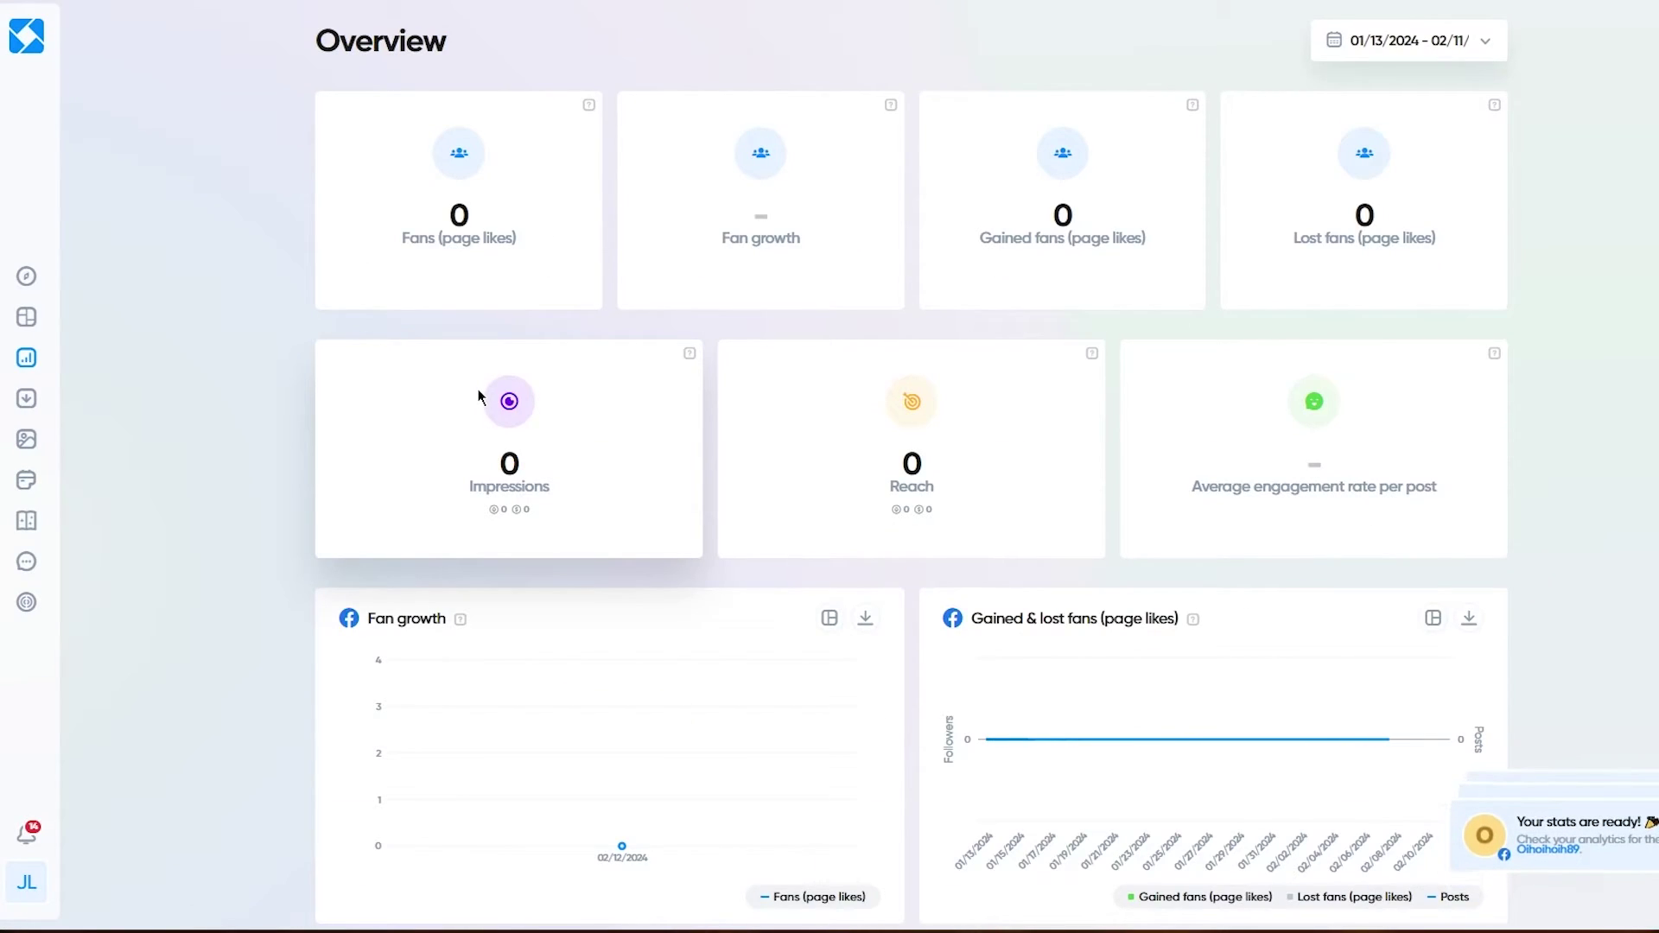
pyautogui.scroll(-7, 481, 397)
pyautogui.scroll(-2, 188, 510)
pyautogui.scroll(10, 222, 283)
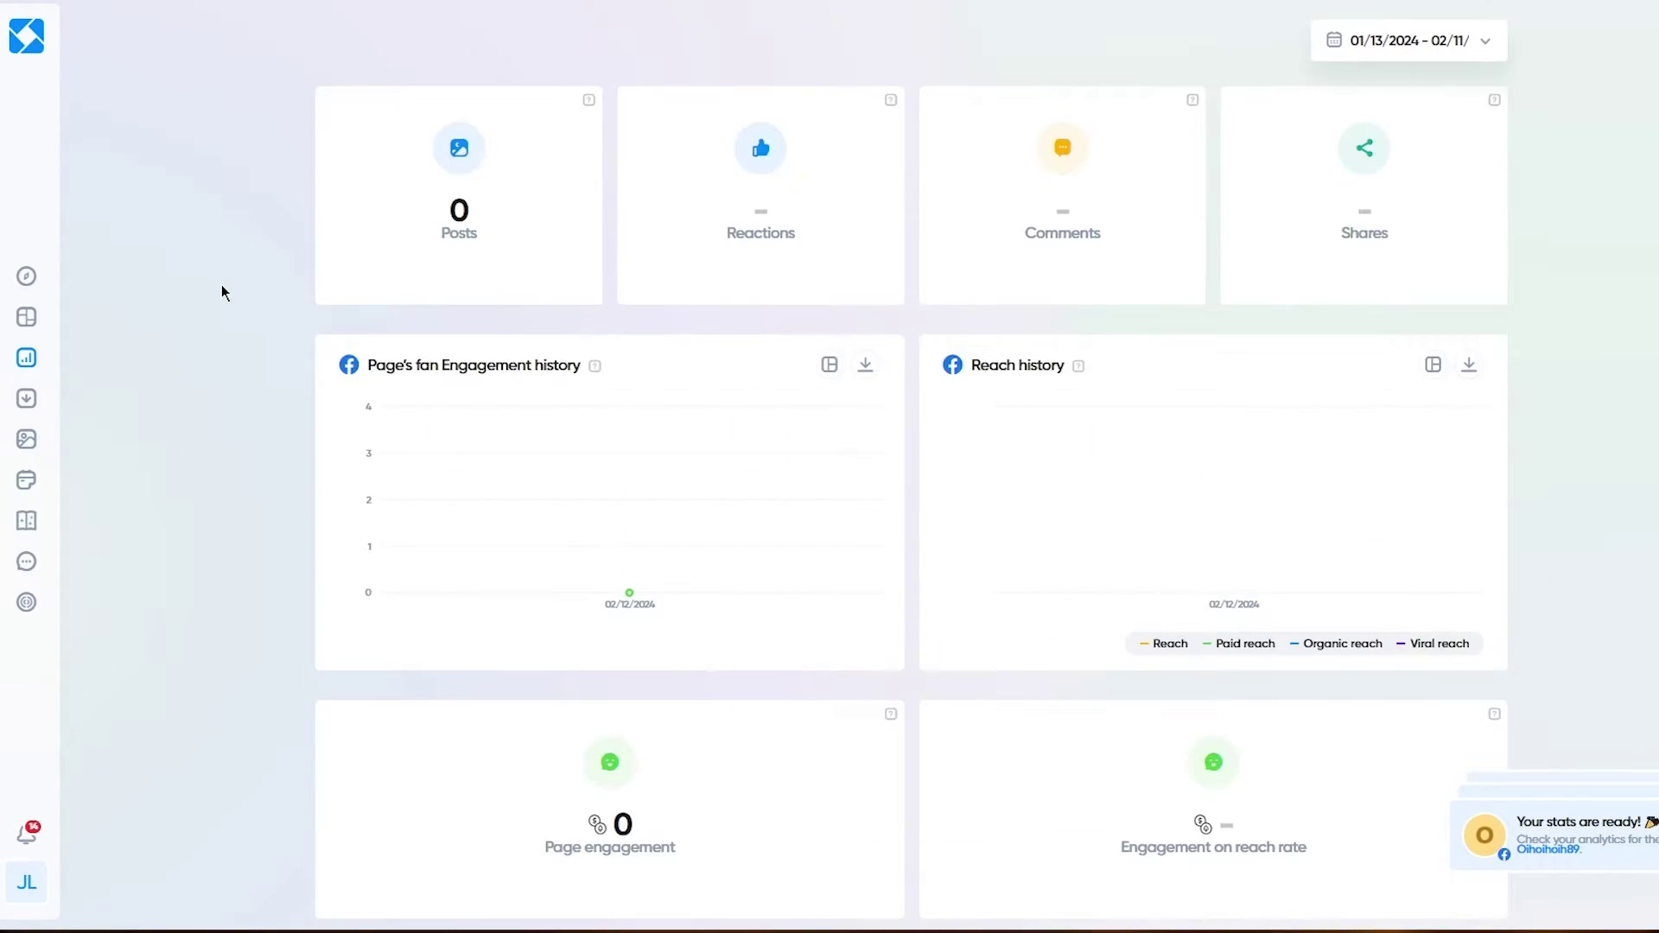
pyautogui.scroll(10, 221, 283)
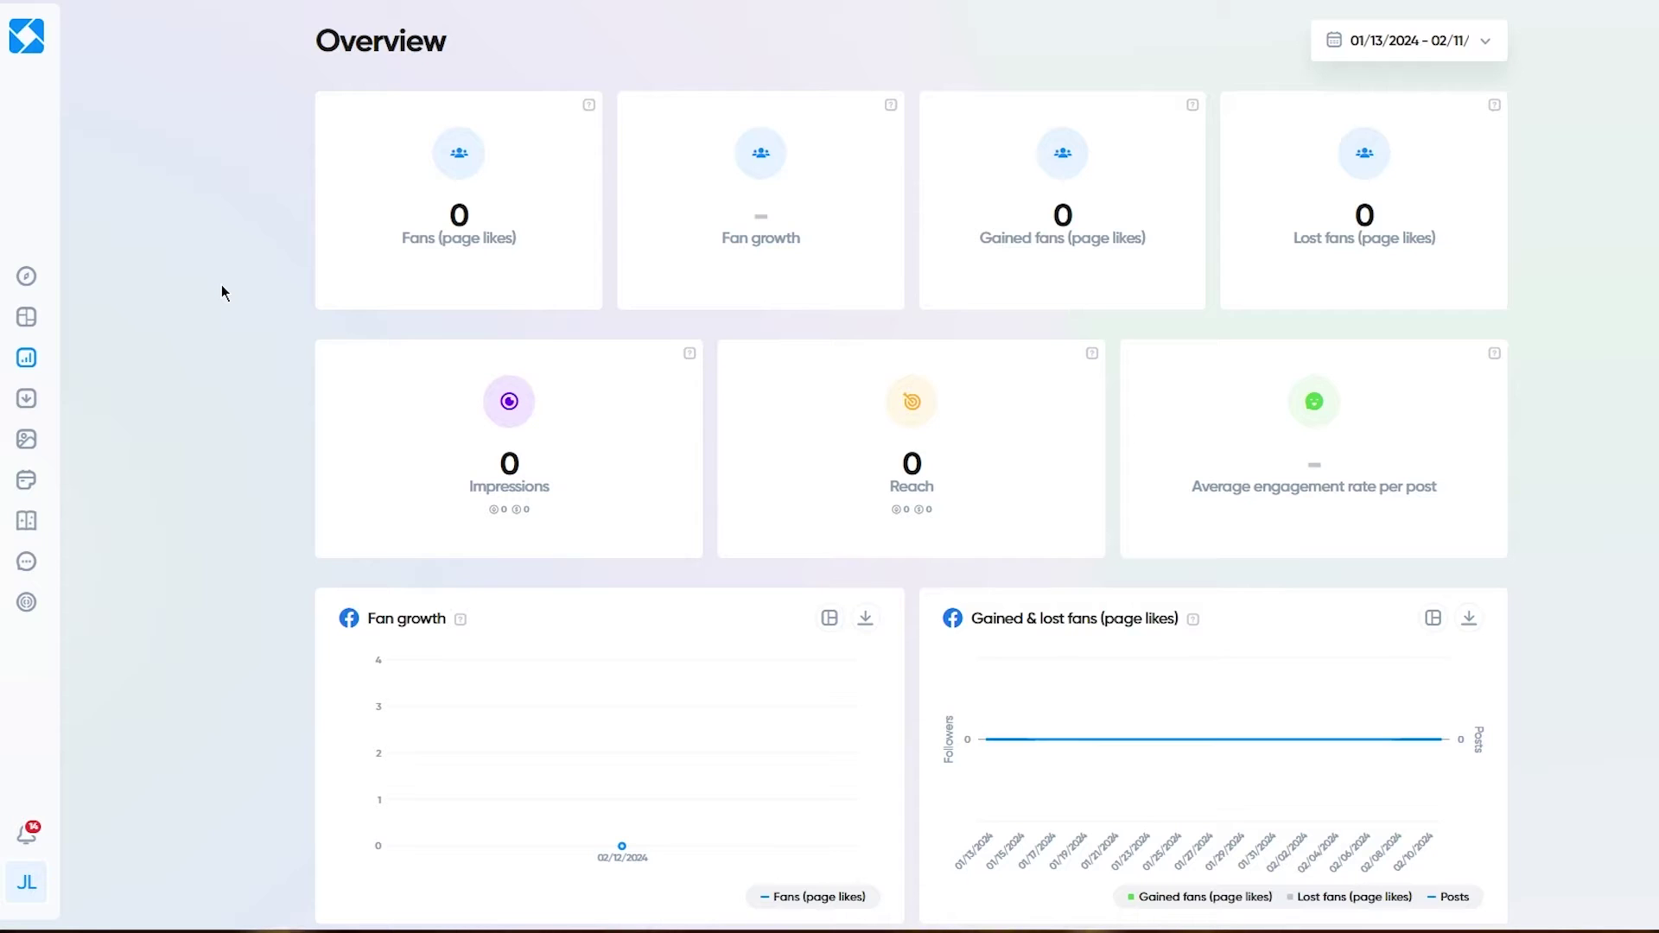
pyautogui.scroll(-10, 1082, 432)
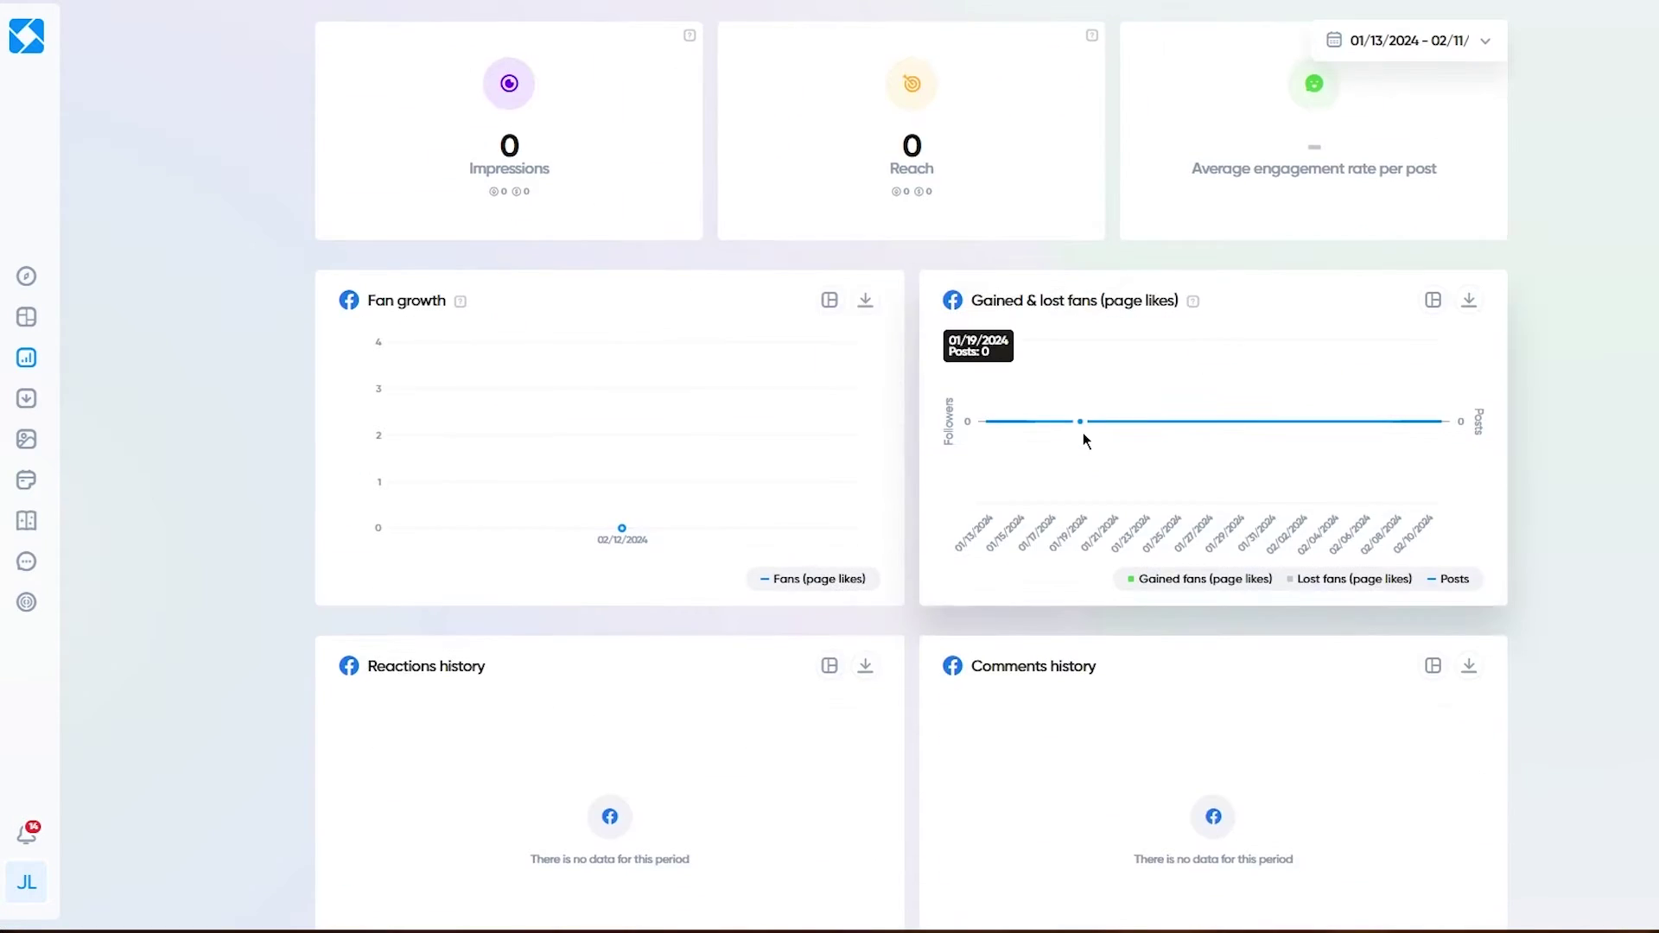
pyautogui.scroll(-7, 1084, 436)
pyautogui.scroll(15, 1082, 432)
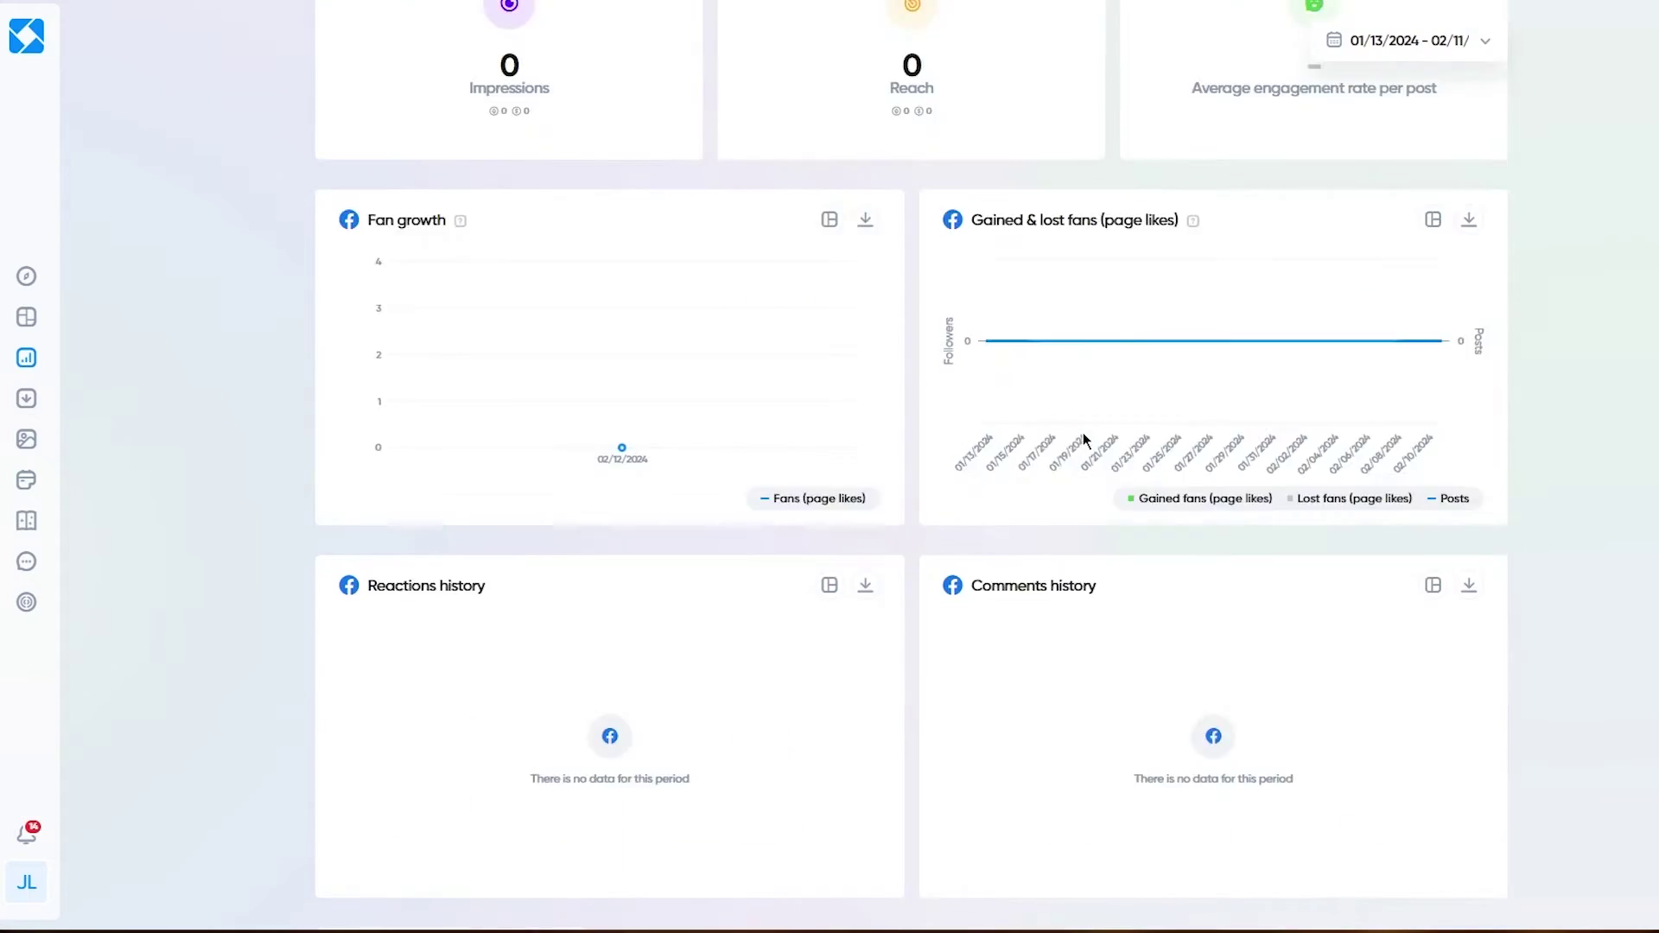
# Step: View the Engagement page, then the Community page showing 0 gained and 0 lost fans
pyautogui.moveTo(24, 368)
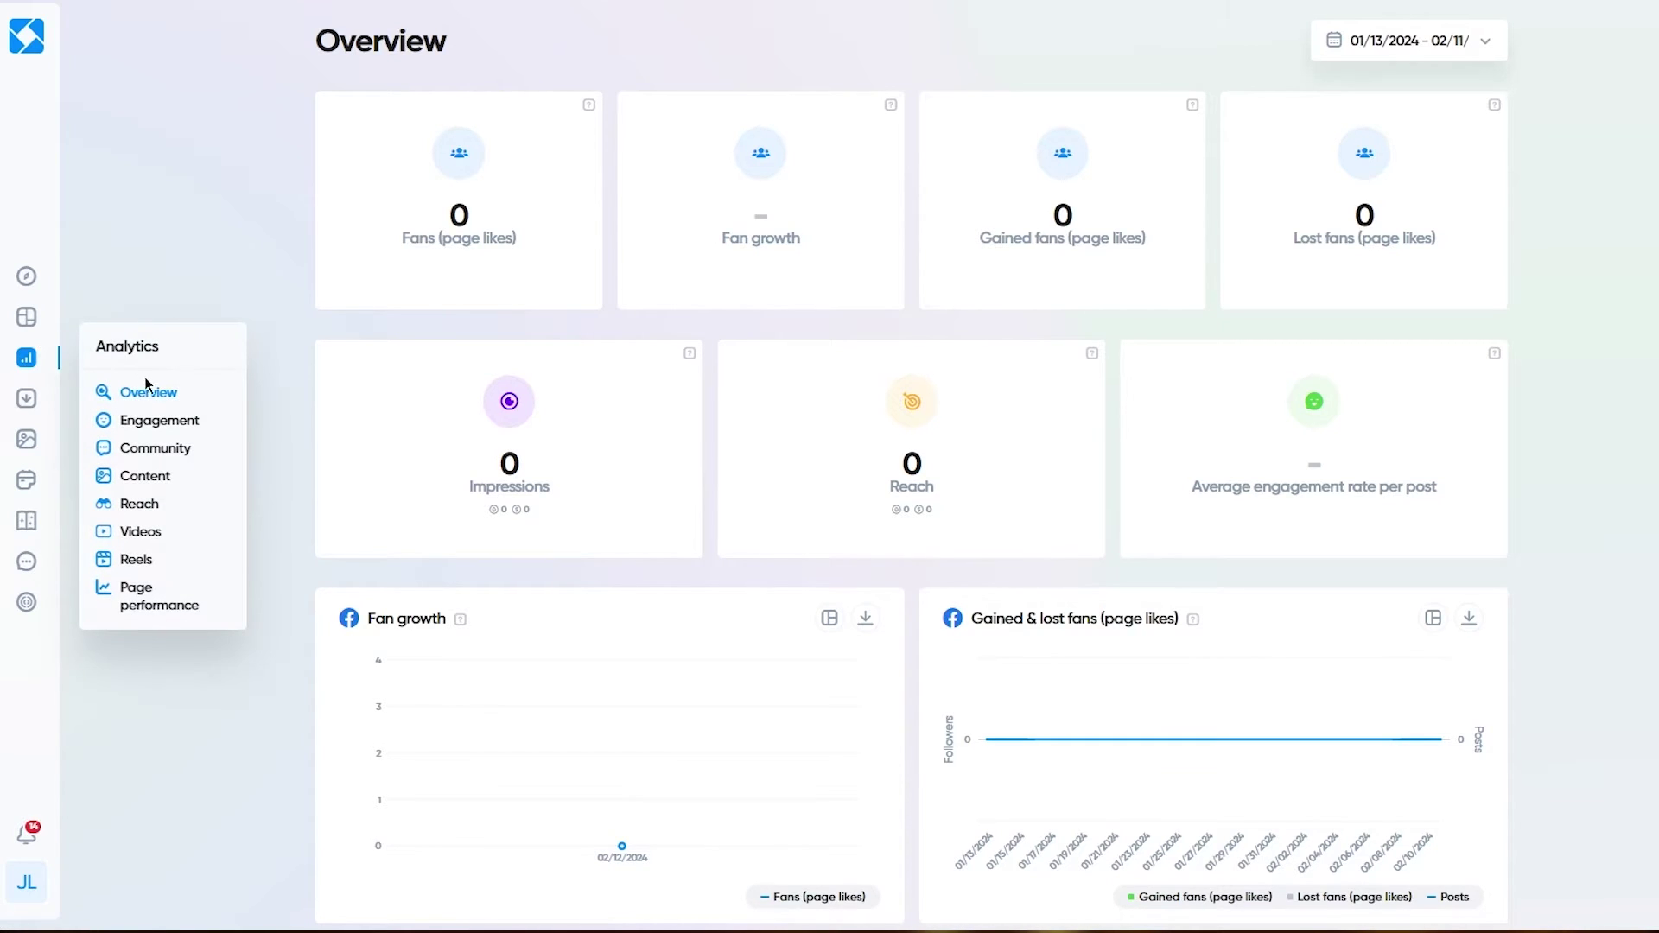
pyautogui.click(170, 426)
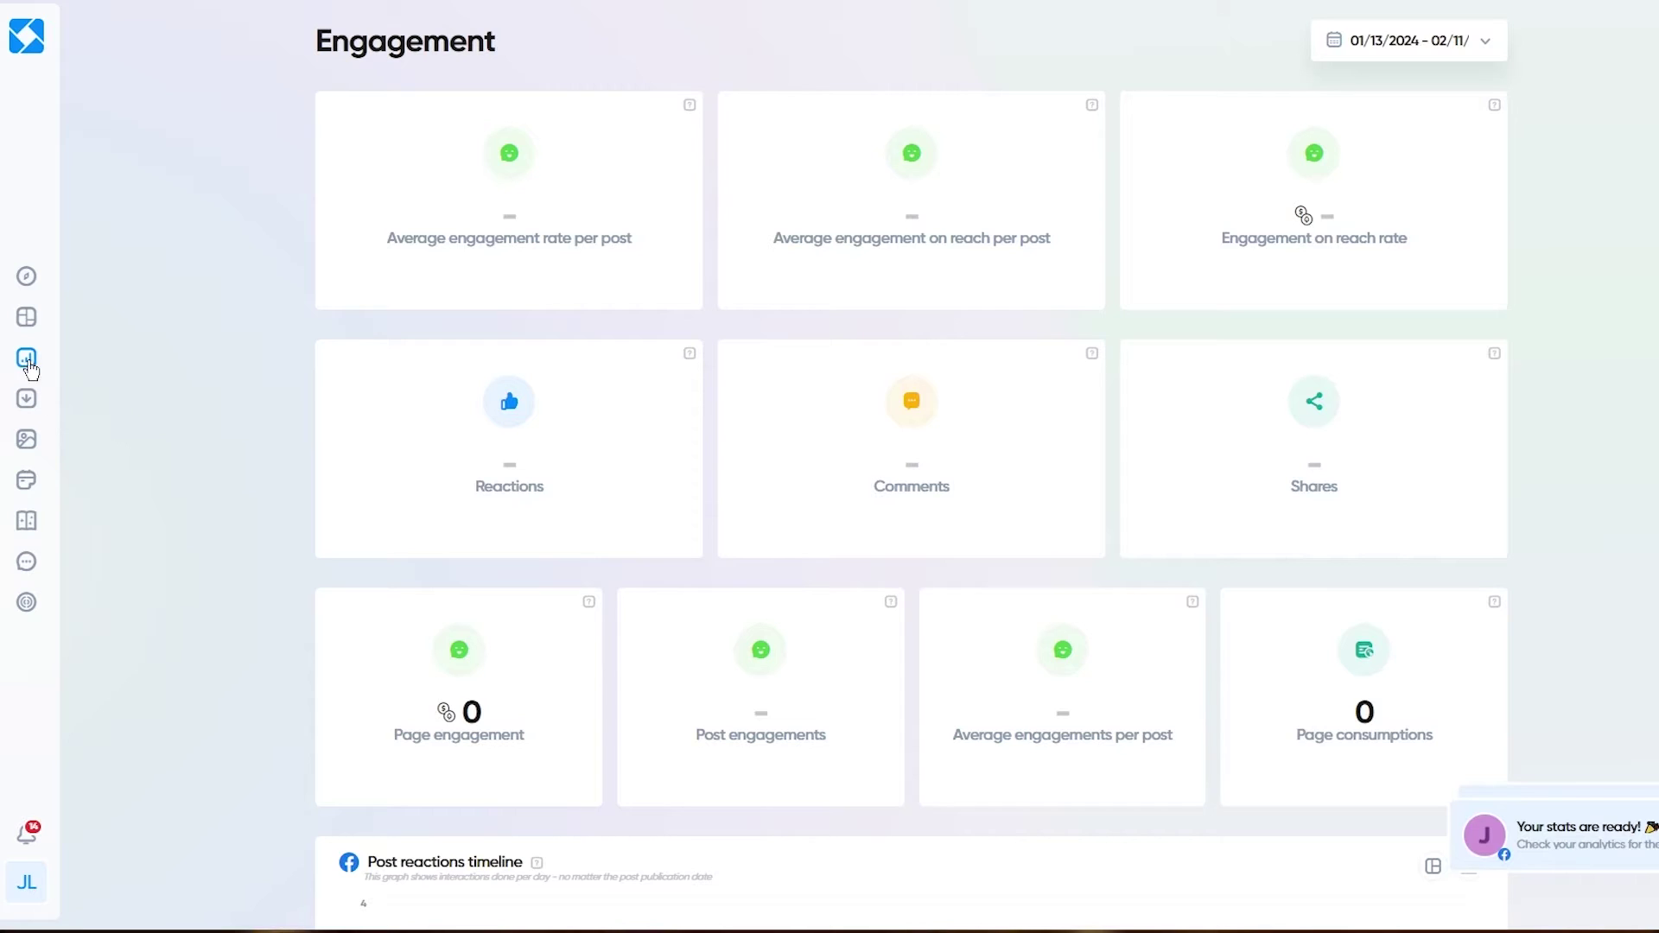
pyautogui.moveTo(26, 356)
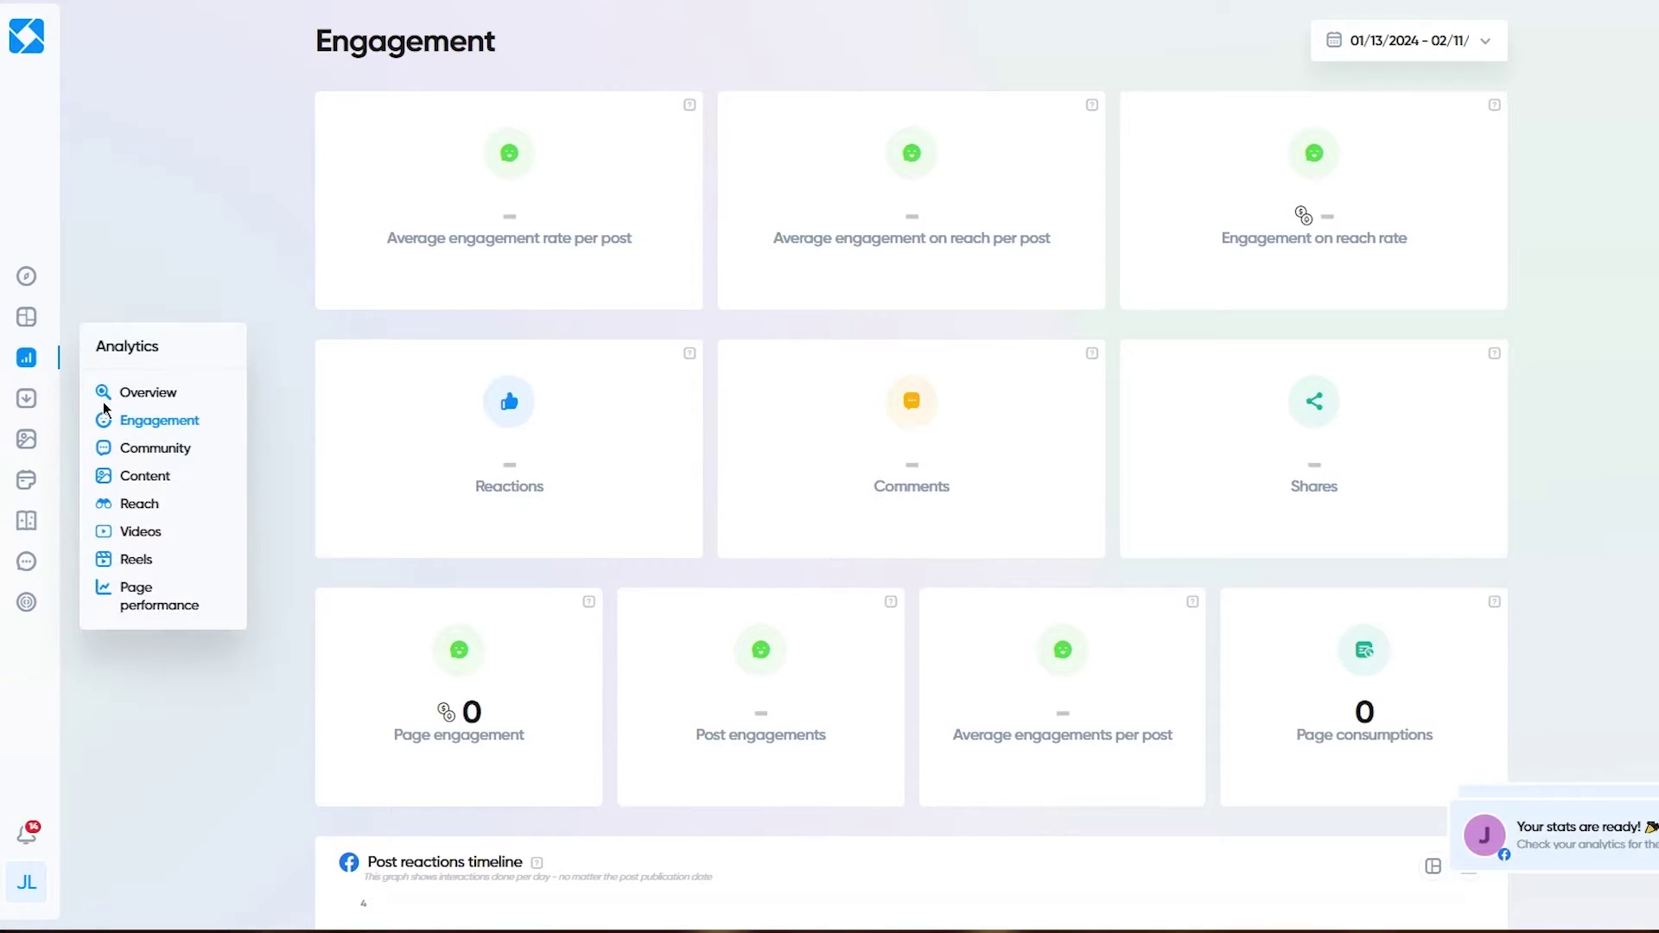
pyautogui.click(154, 447)
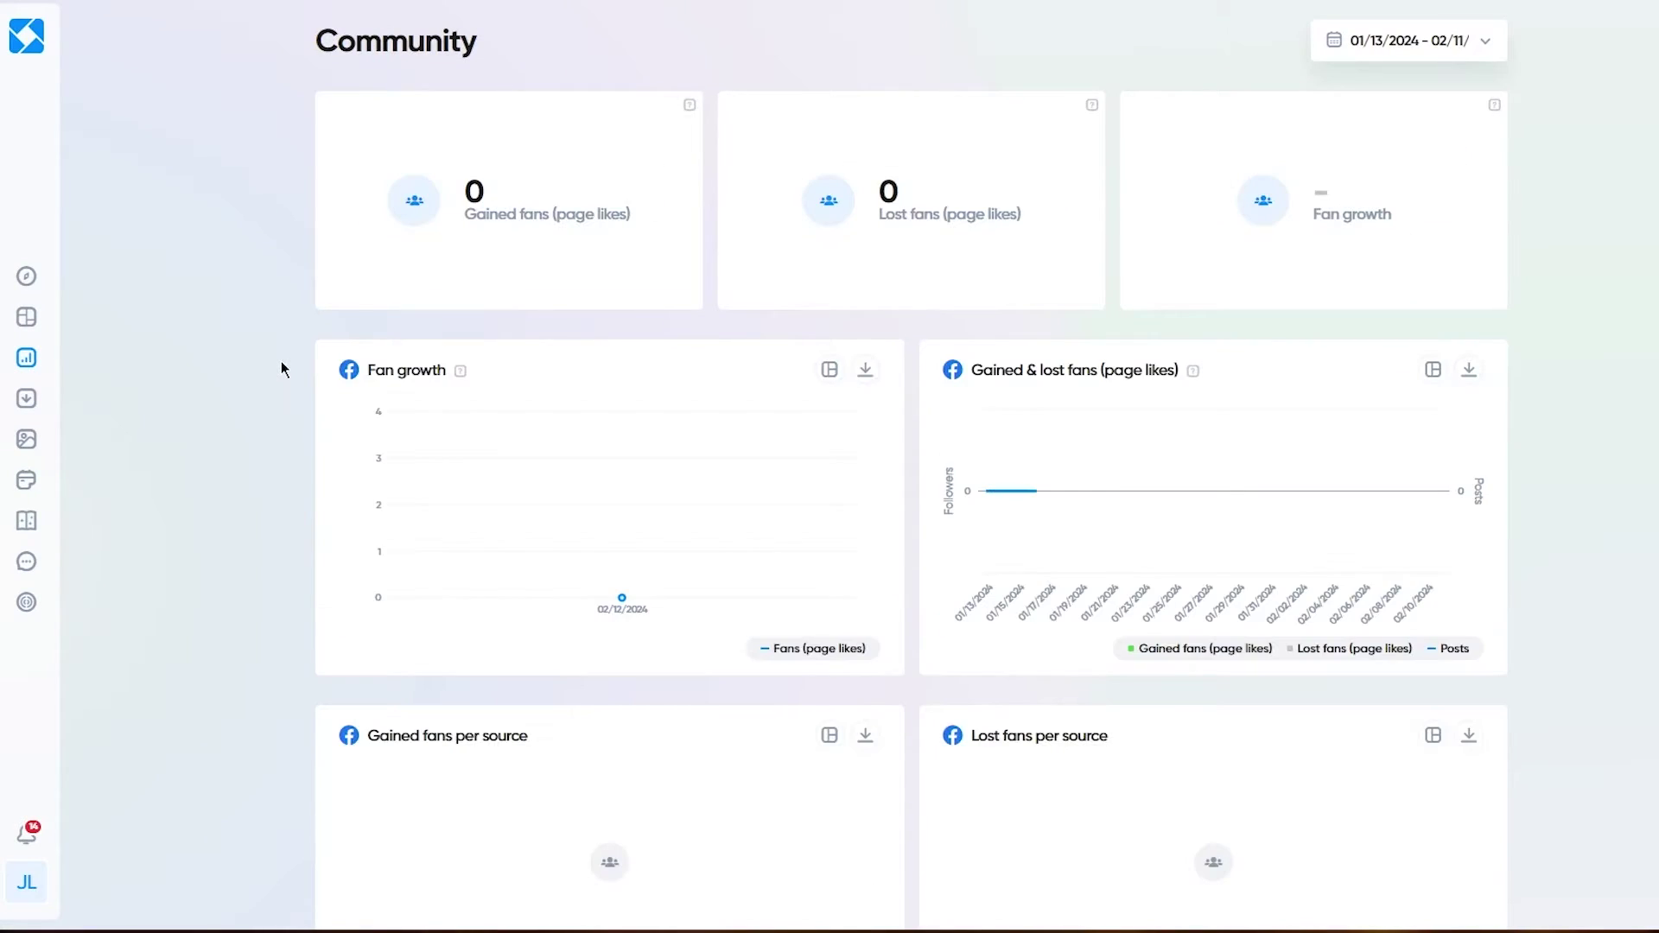
pyautogui.scroll(-9, 382, 634)
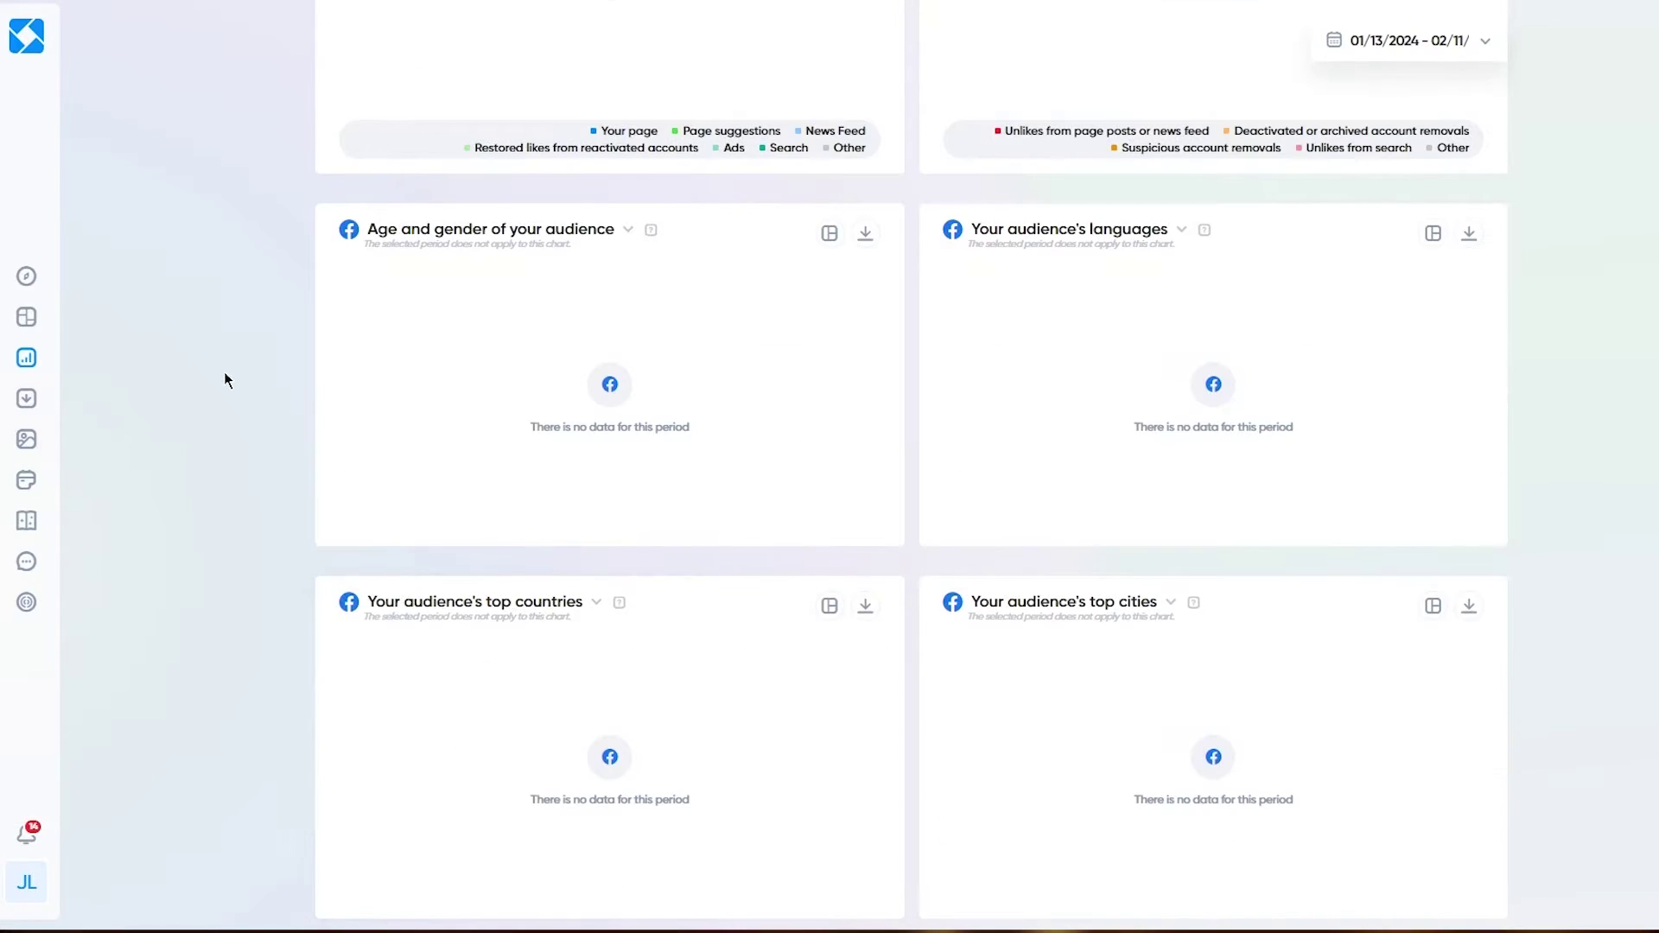
pyautogui.scroll(9, 226, 378)
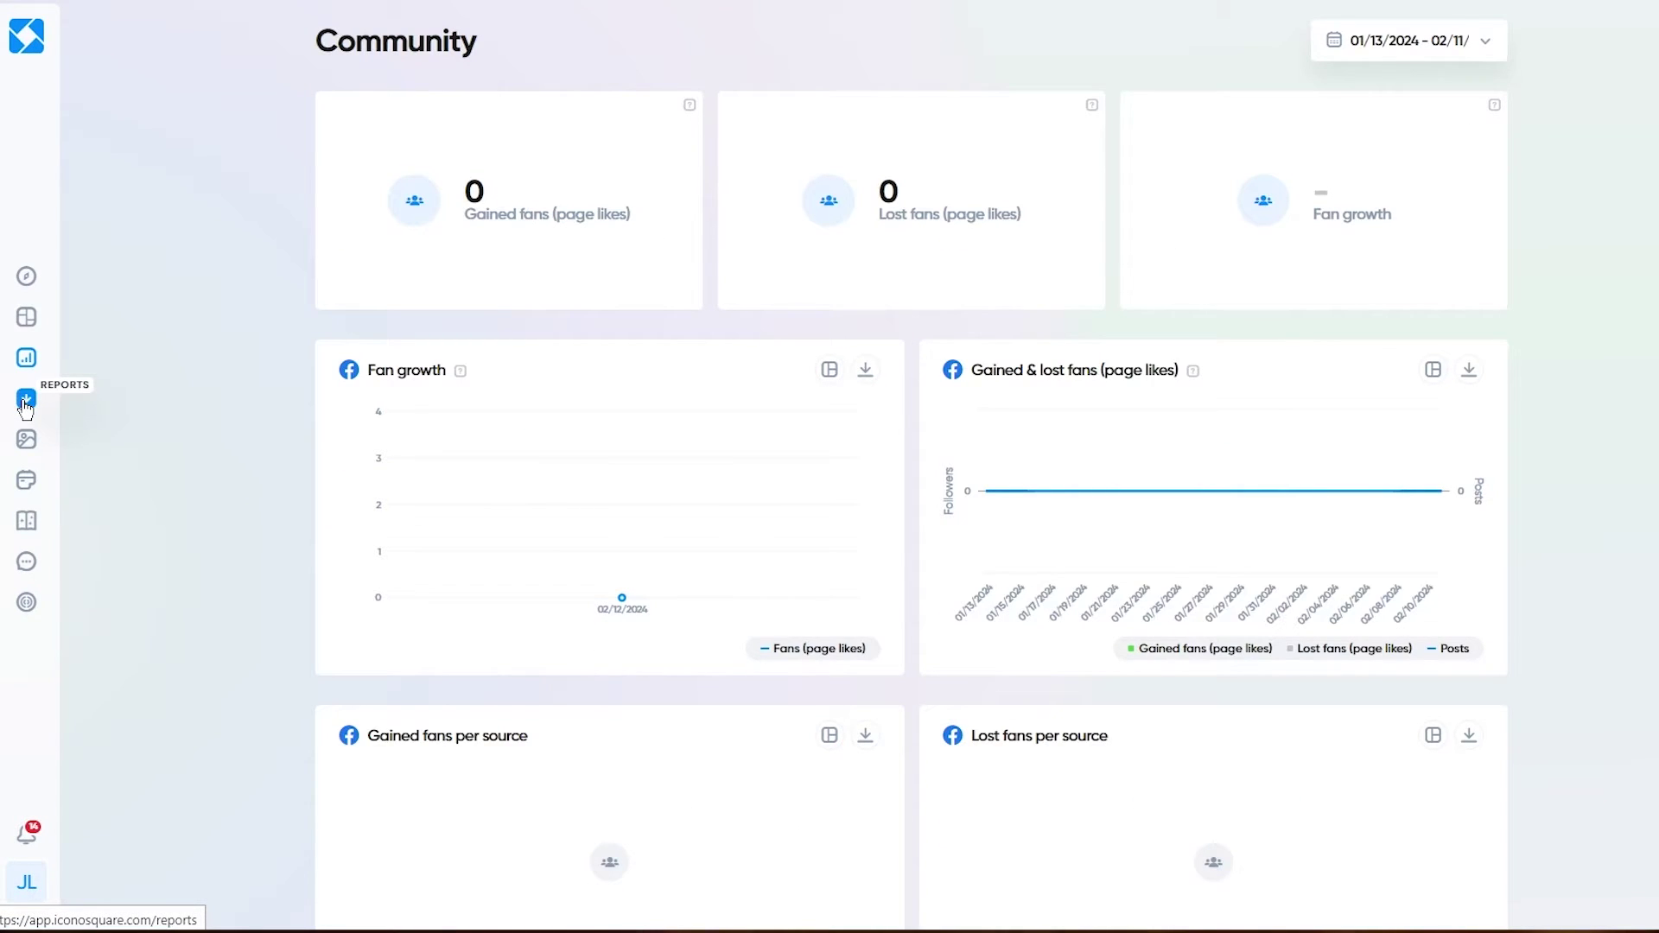
# Step: Go to the Reports page and start a new report
pyautogui.click(26, 402)
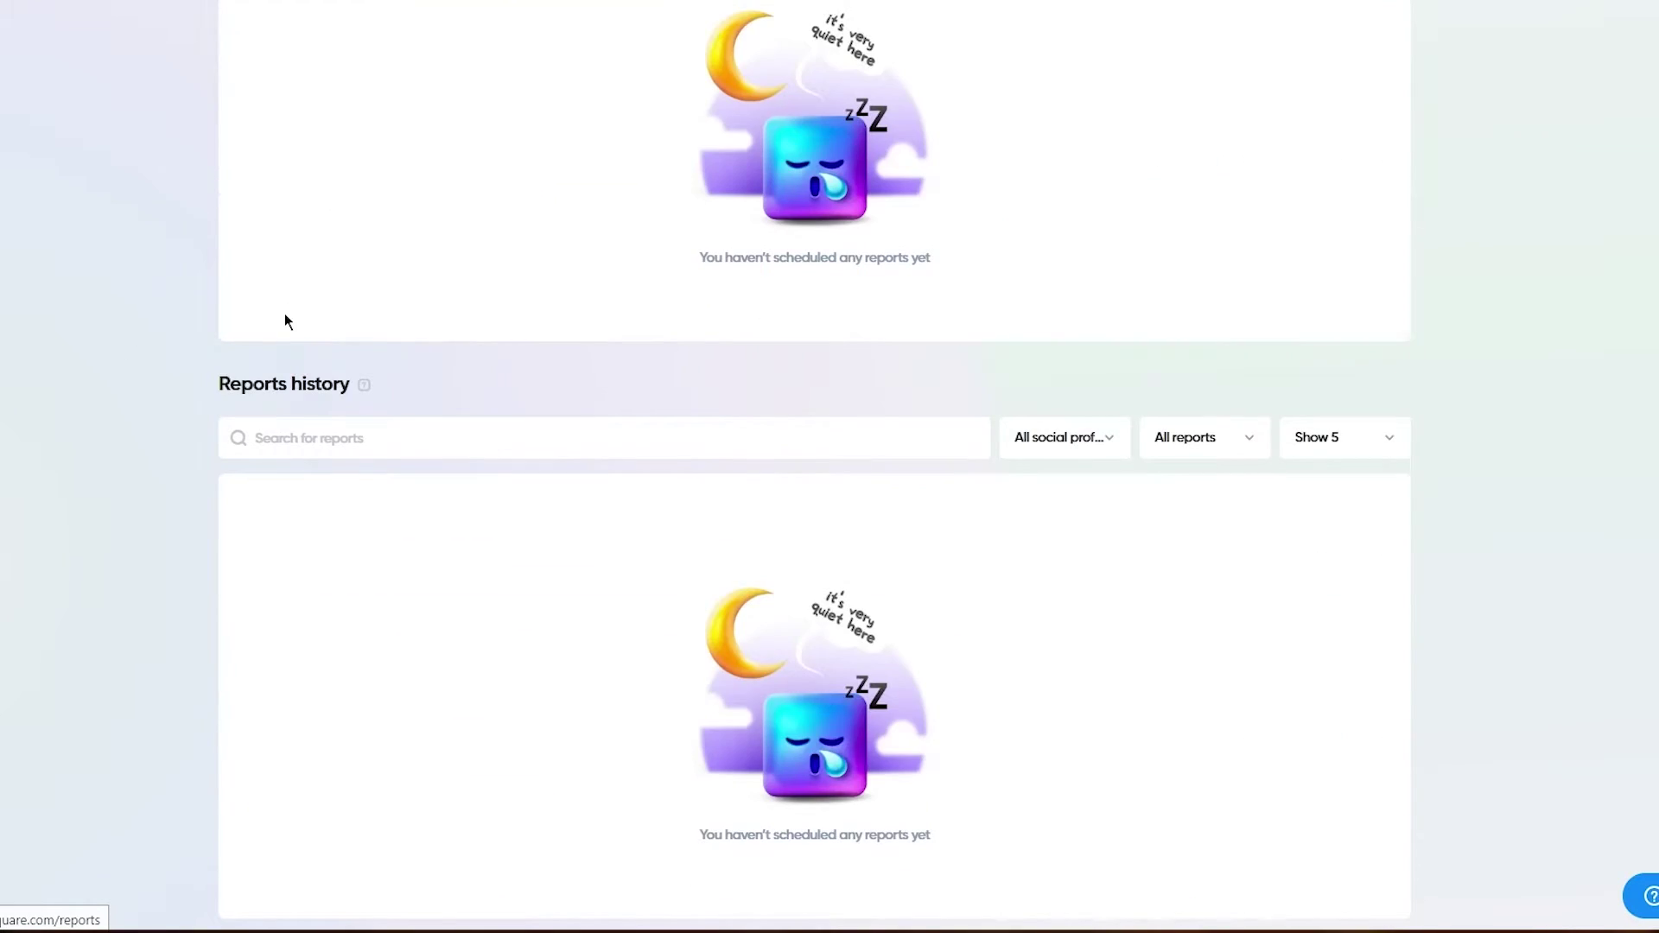
pyautogui.scroll(-4, 285, 318)
pyautogui.scroll(4, 287, 321)
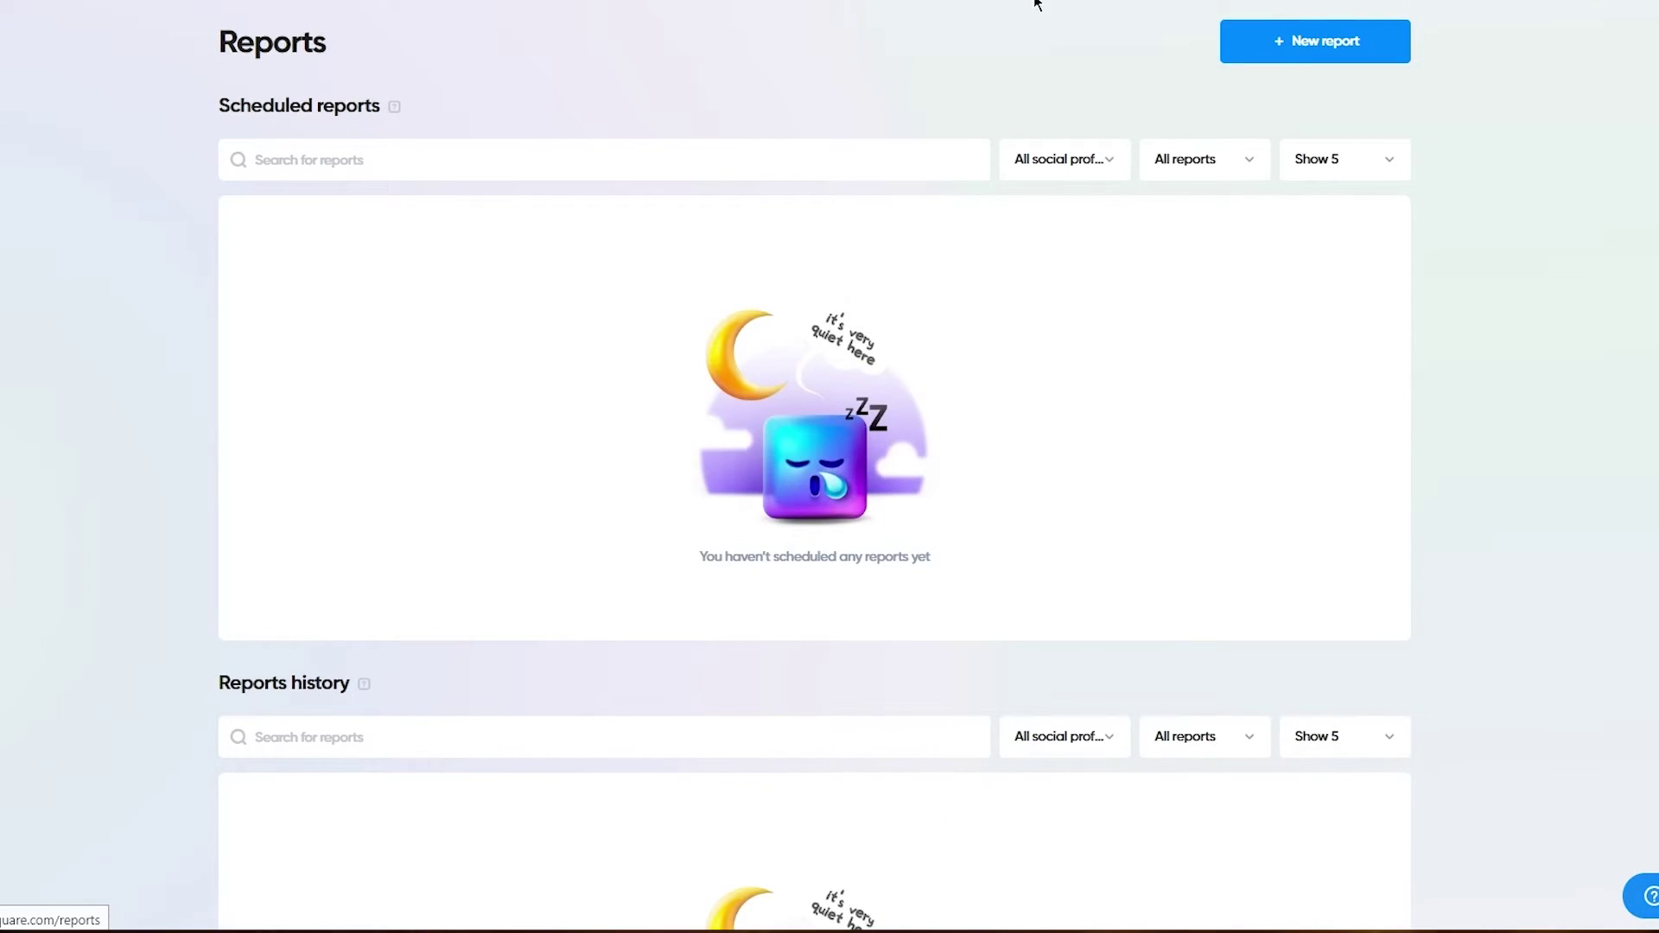
pyautogui.click(1288, 40)
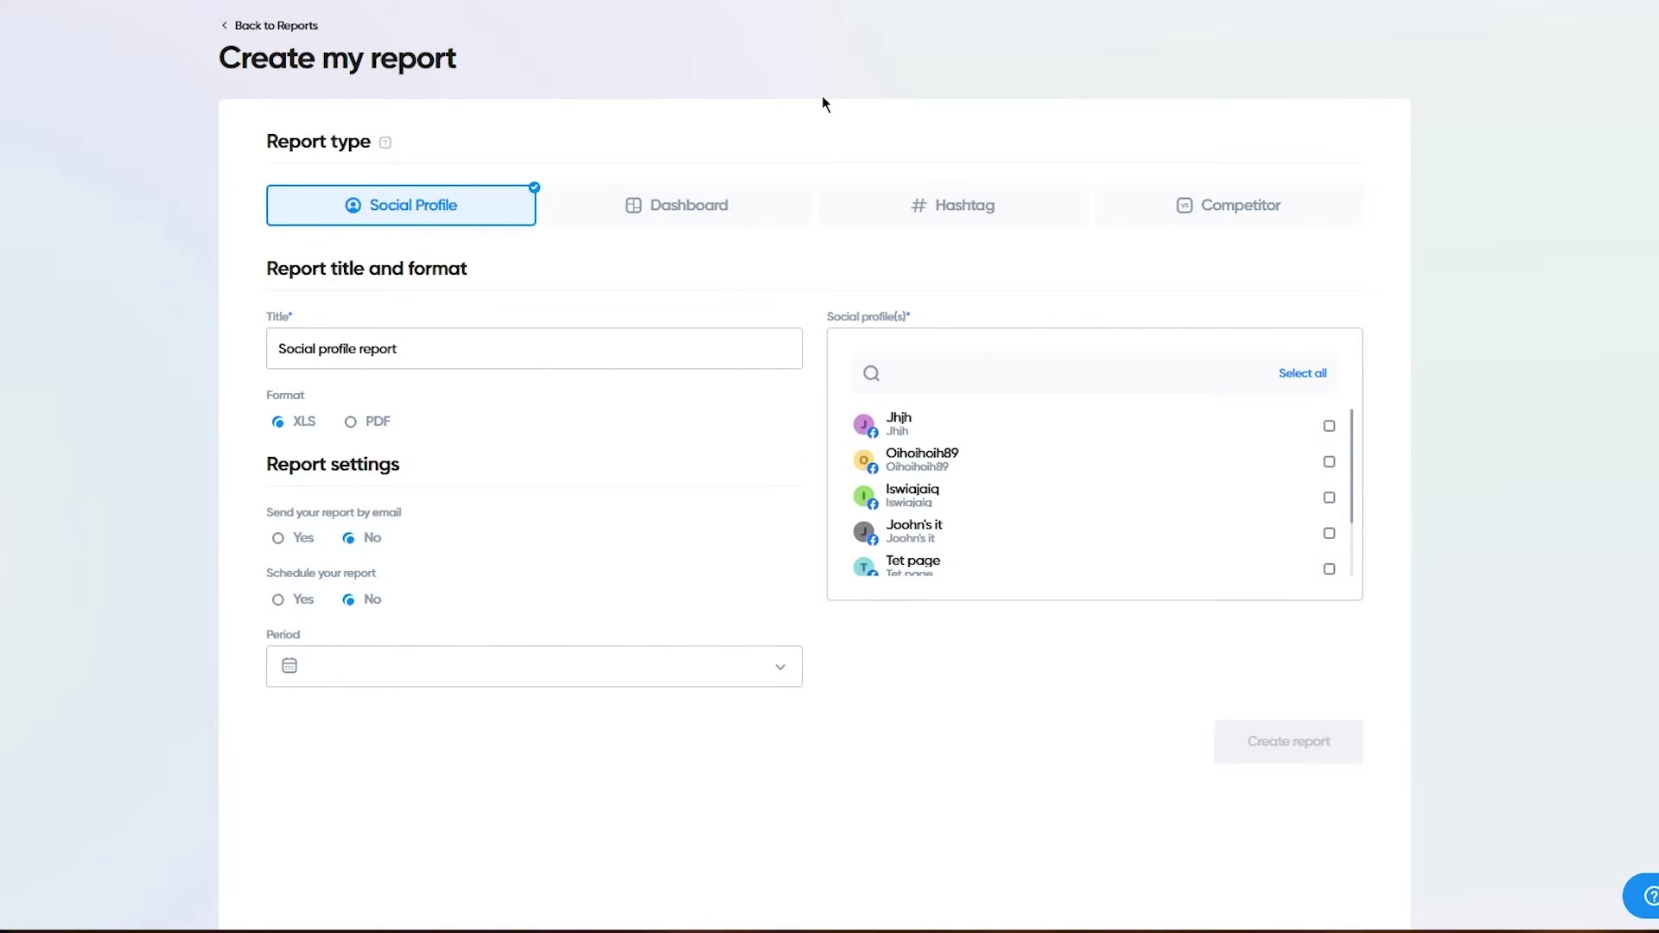
# Step: Try the Dashboard, Hashtag and Competitor report types, then settle on Social Profile
pyautogui.click(616, 211)
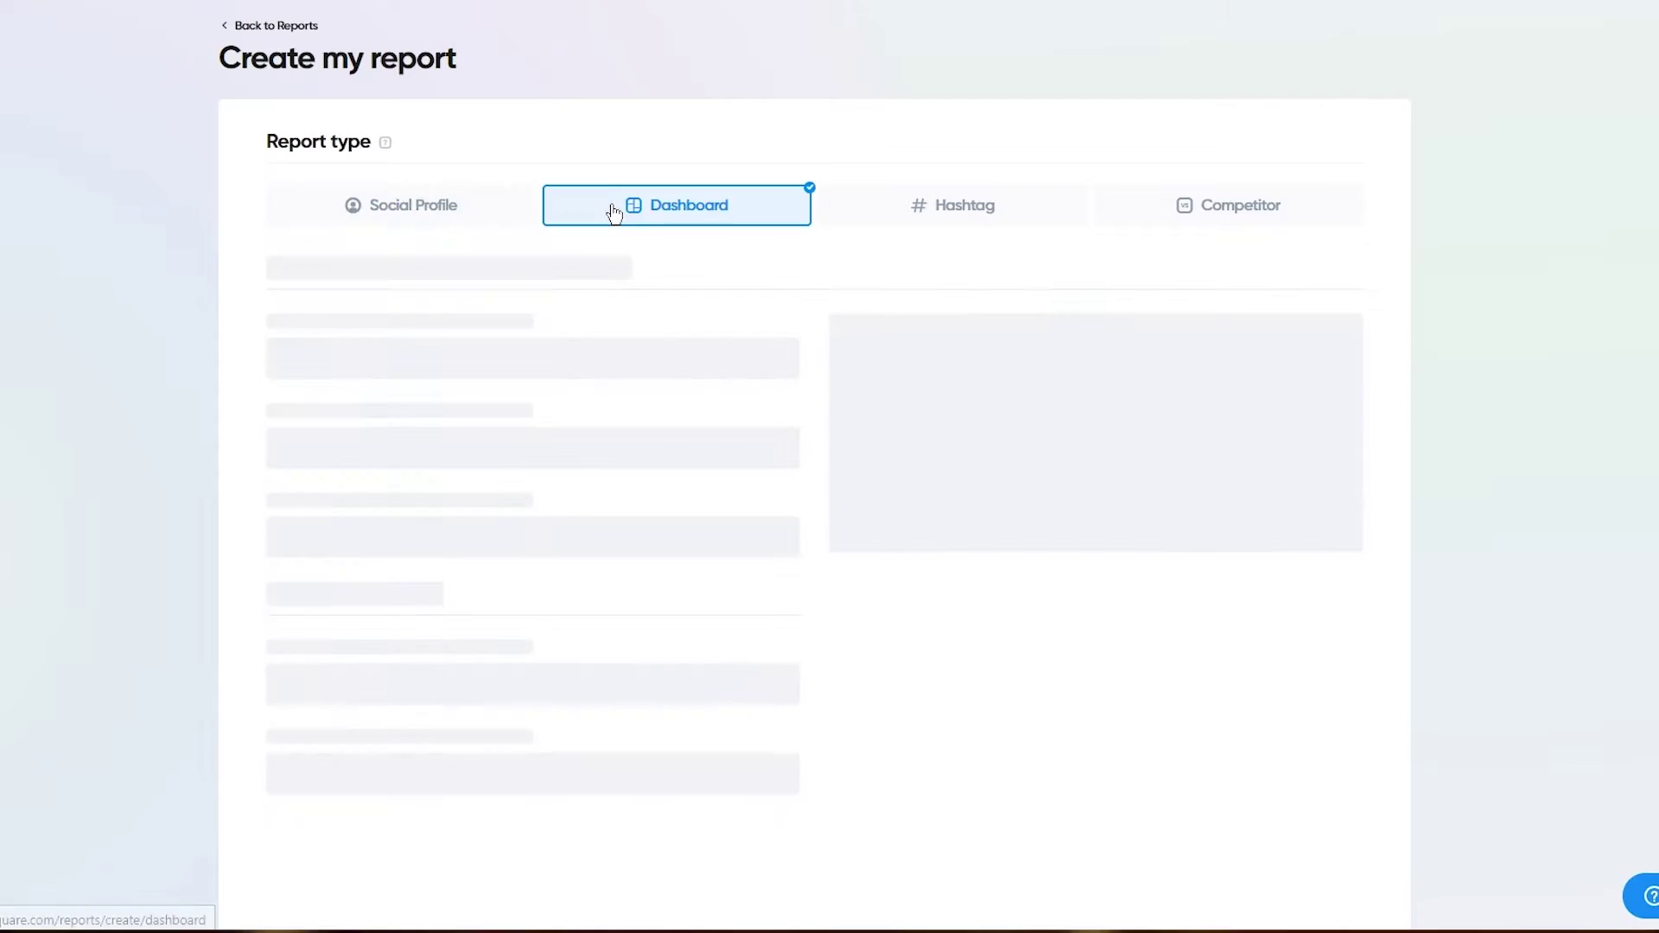
pyautogui.click(452, 205)
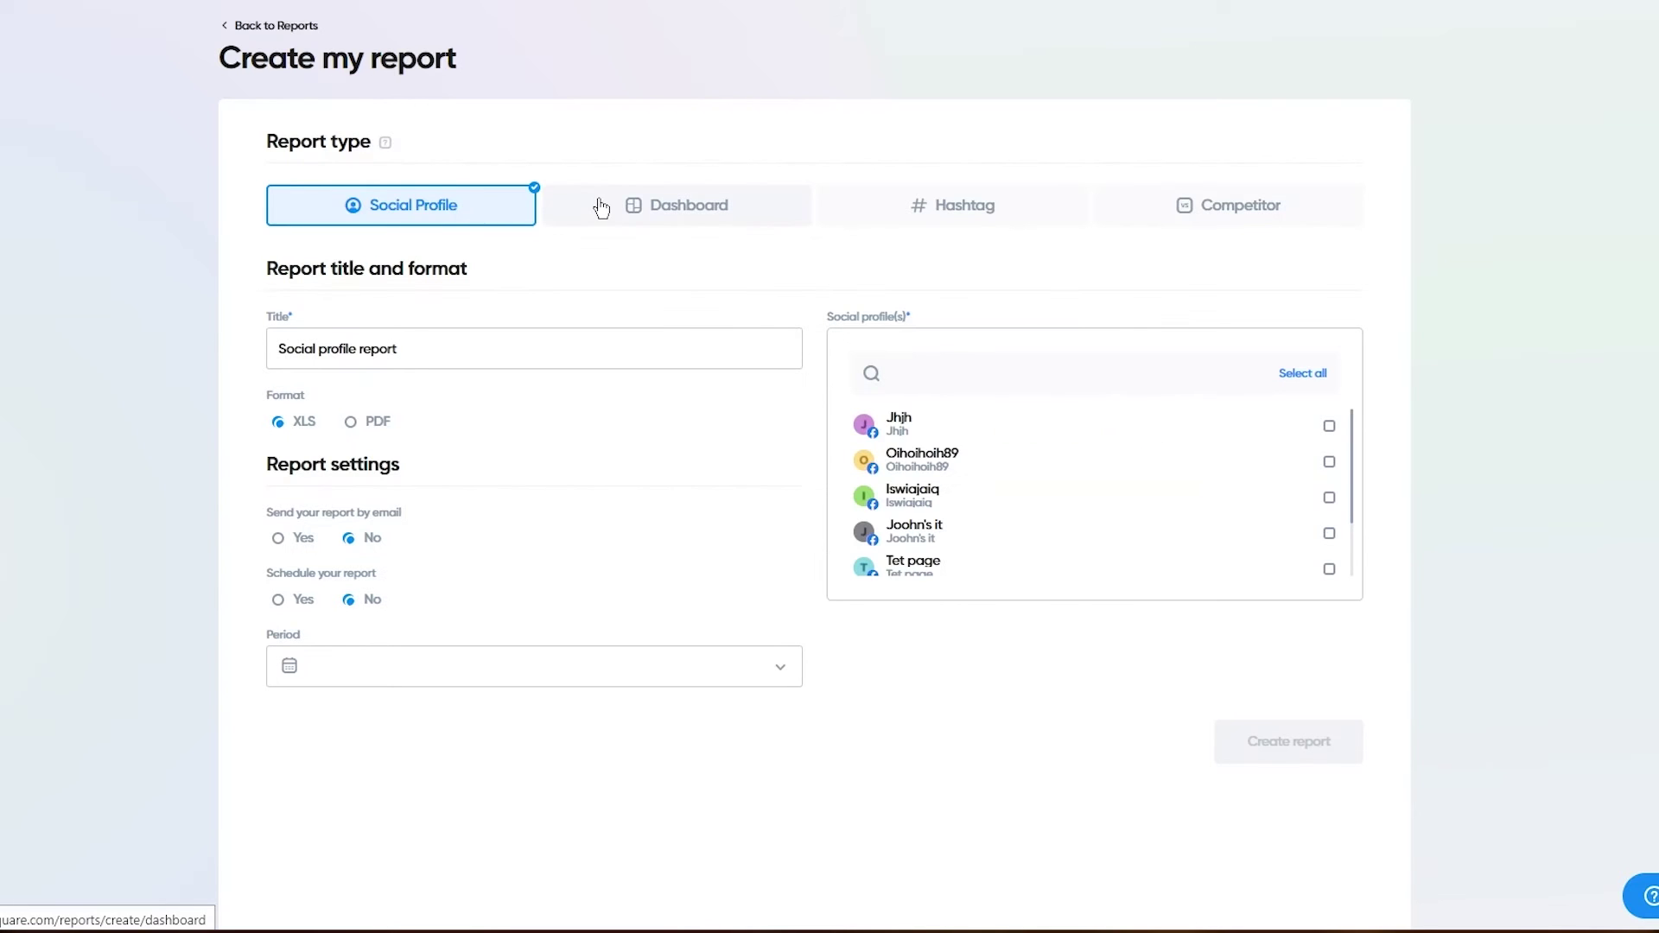
pyautogui.click(692, 205)
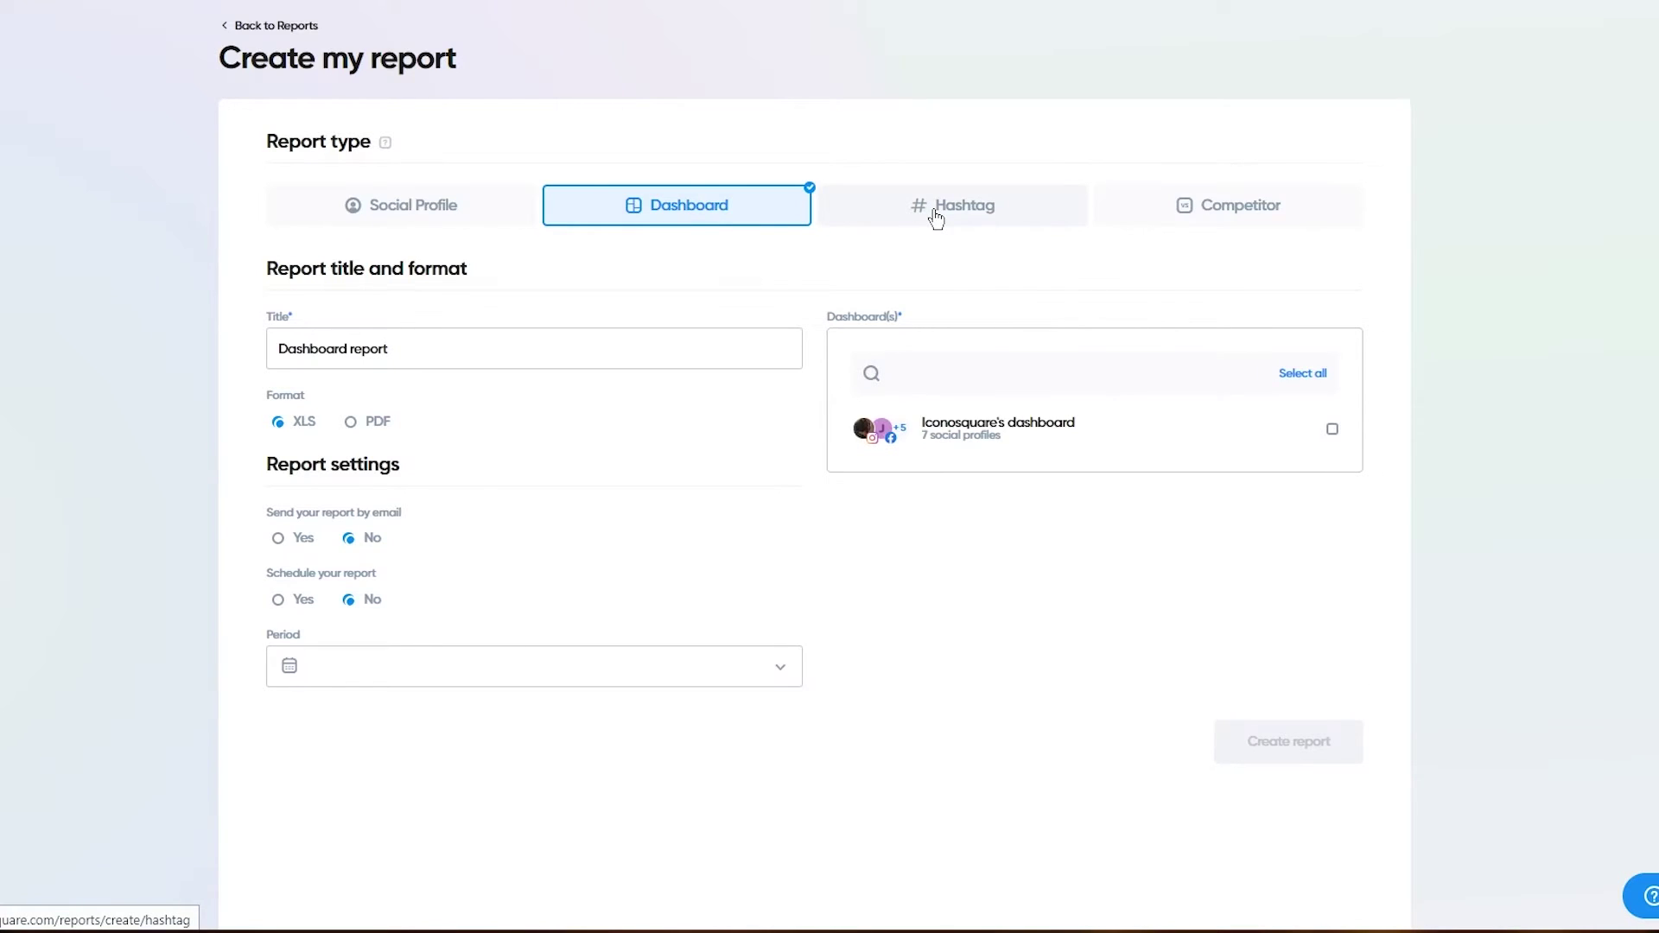
pyautogui.click(933, 214)
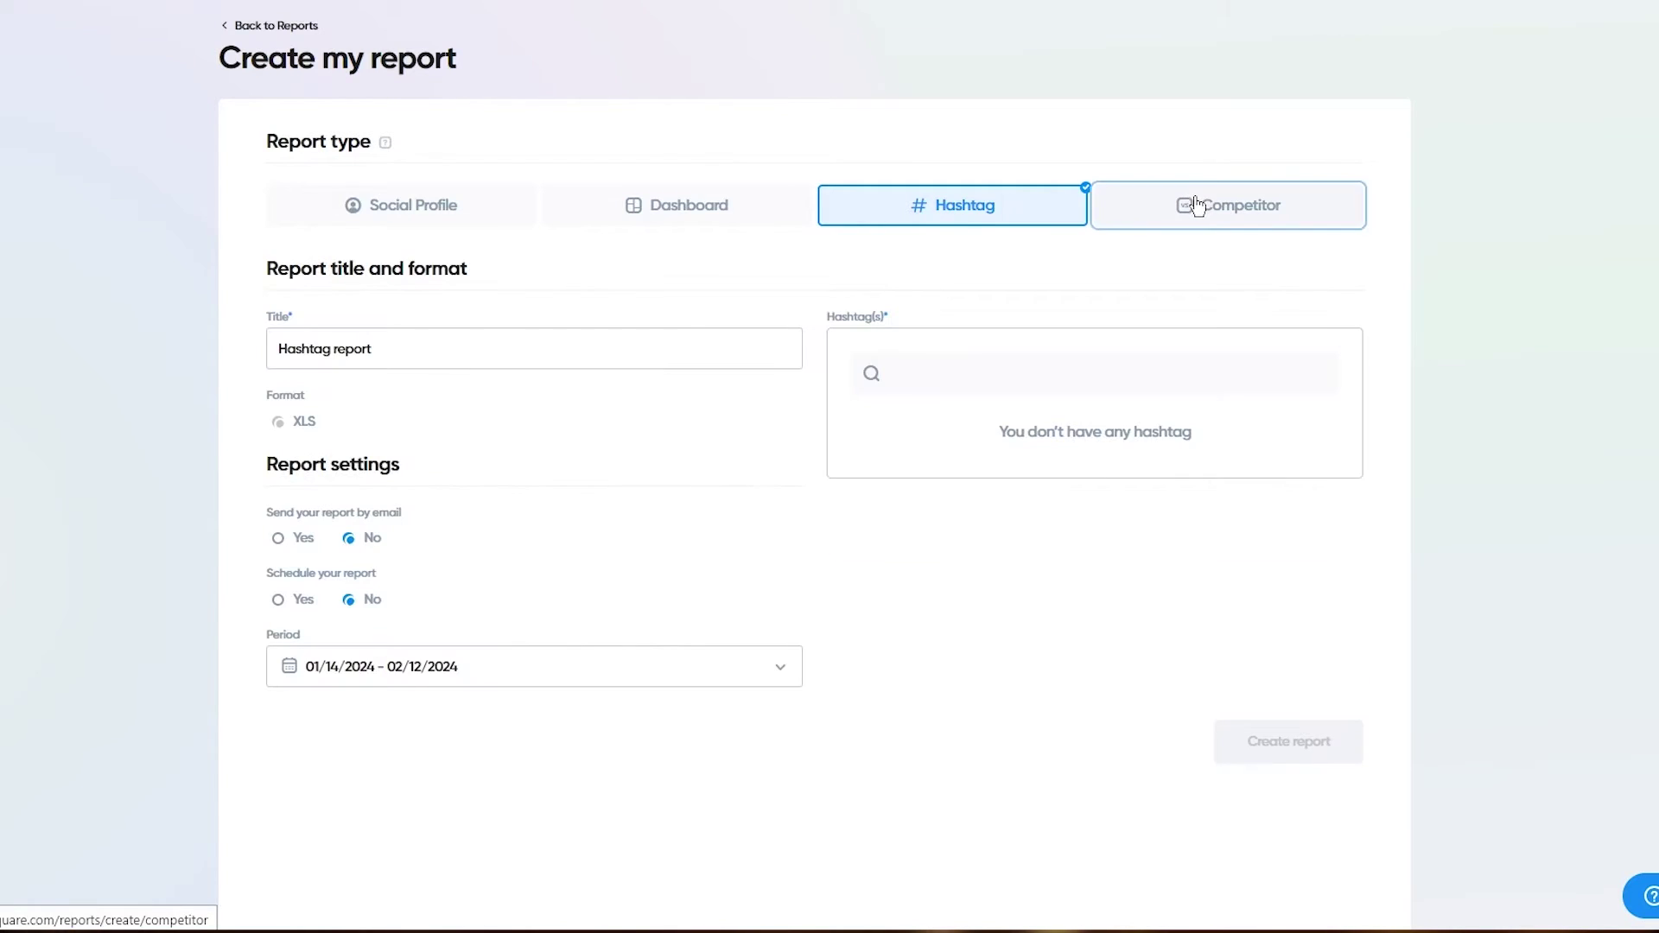
pyautogui.click(1196, 204)
pyautogui.click(437, 208)
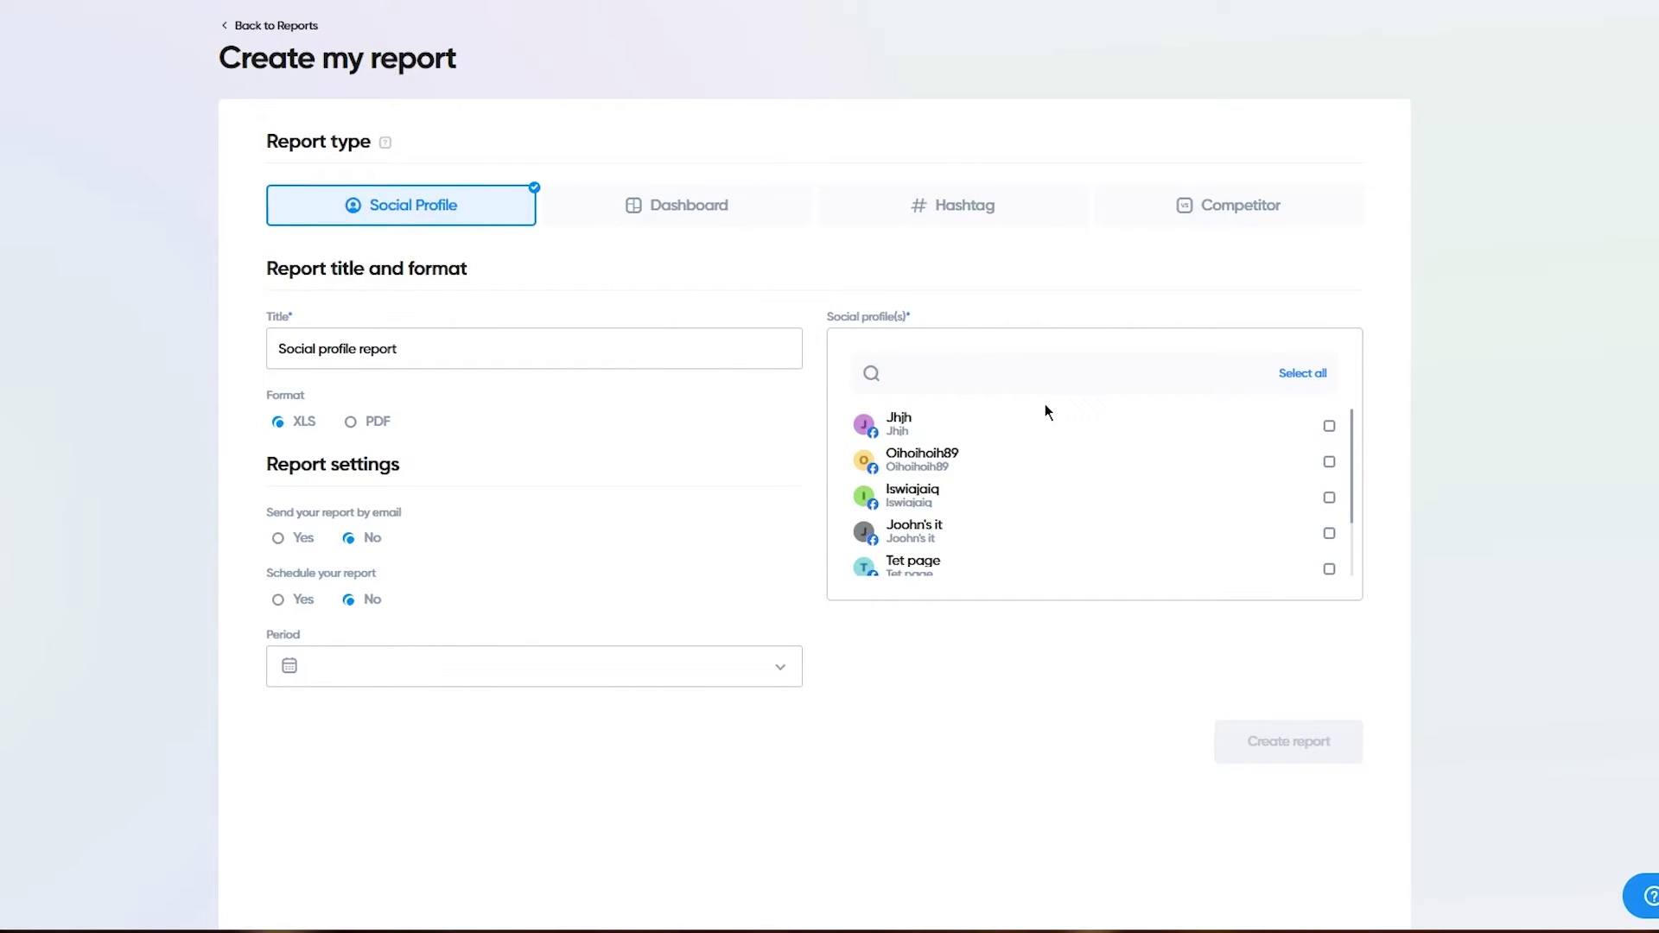
pyautogui.scroll(-2, 1045, 402)
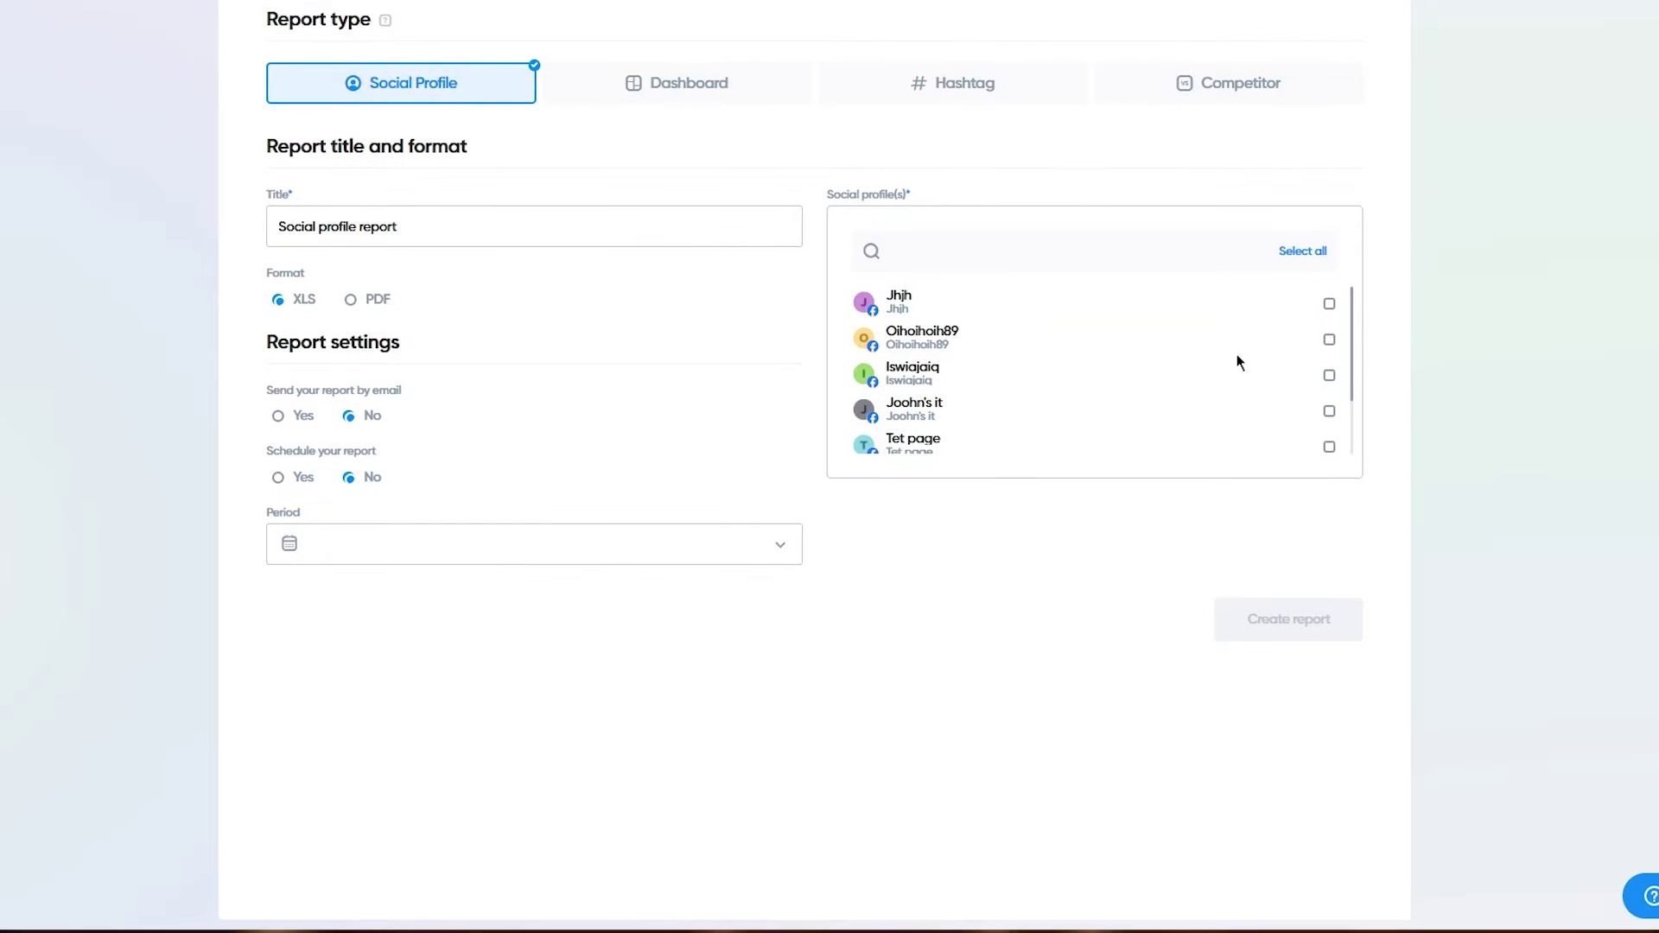
# Step: Include one Facebook profile, title the report 'Test Report', choose PDF and turn branding on
pyautogui.click(1329, 410)
pyautogui.scroll(2, 656, 328)
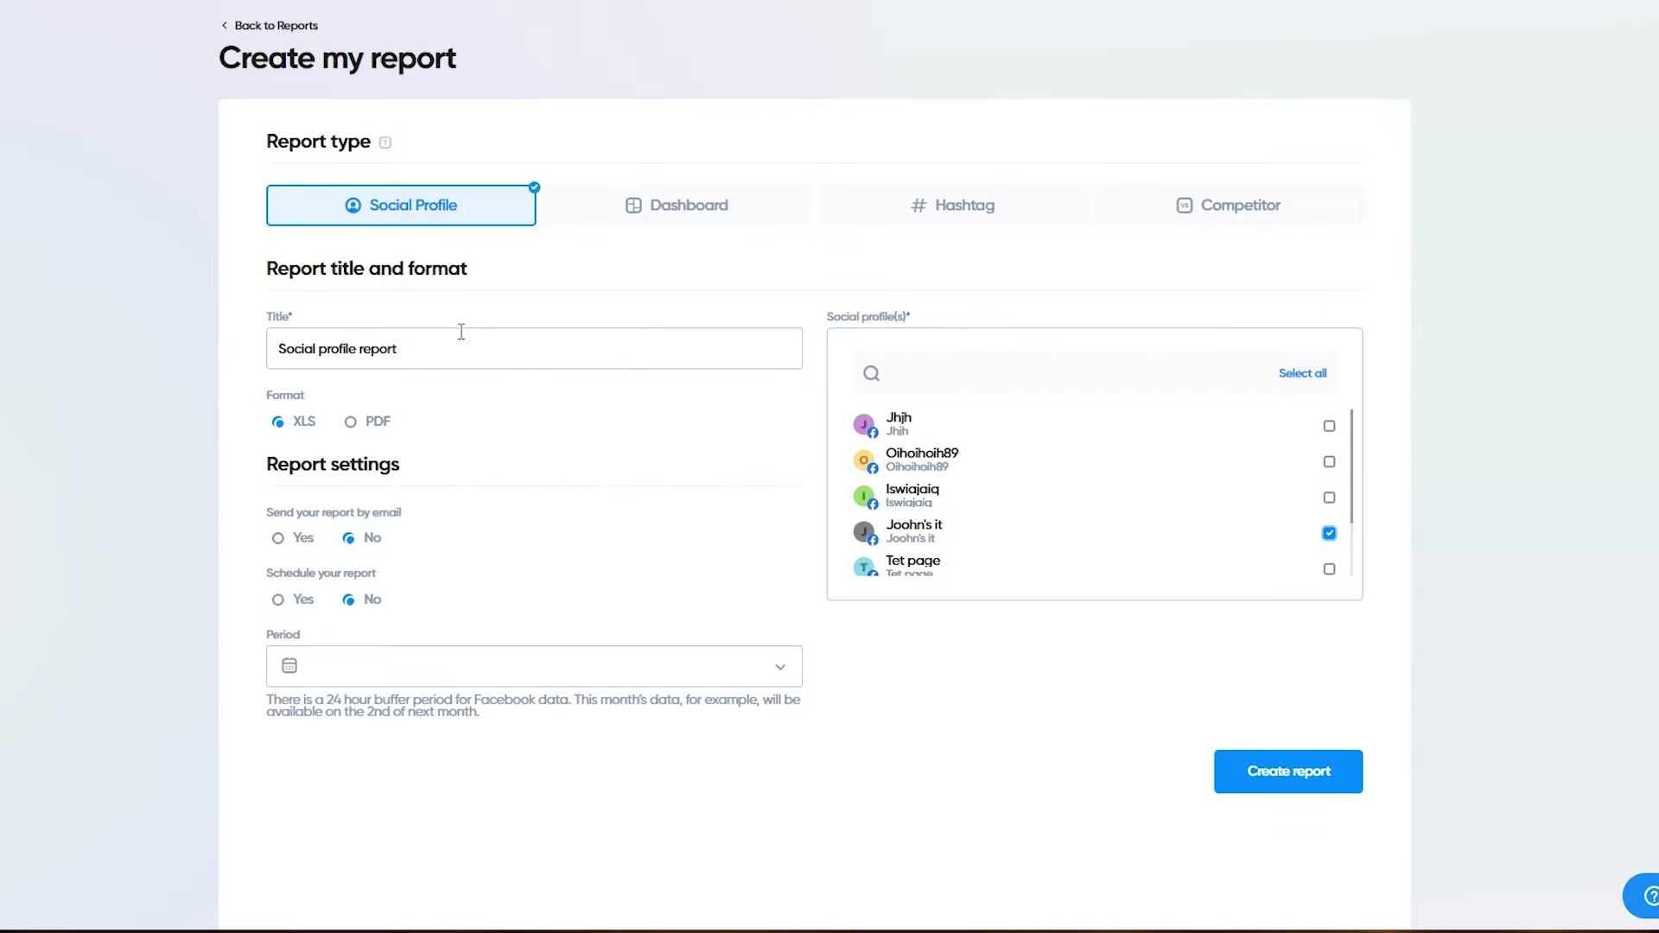
pyautogui.moveTo(459, 332); pyautogui.dragTo(230, 366)
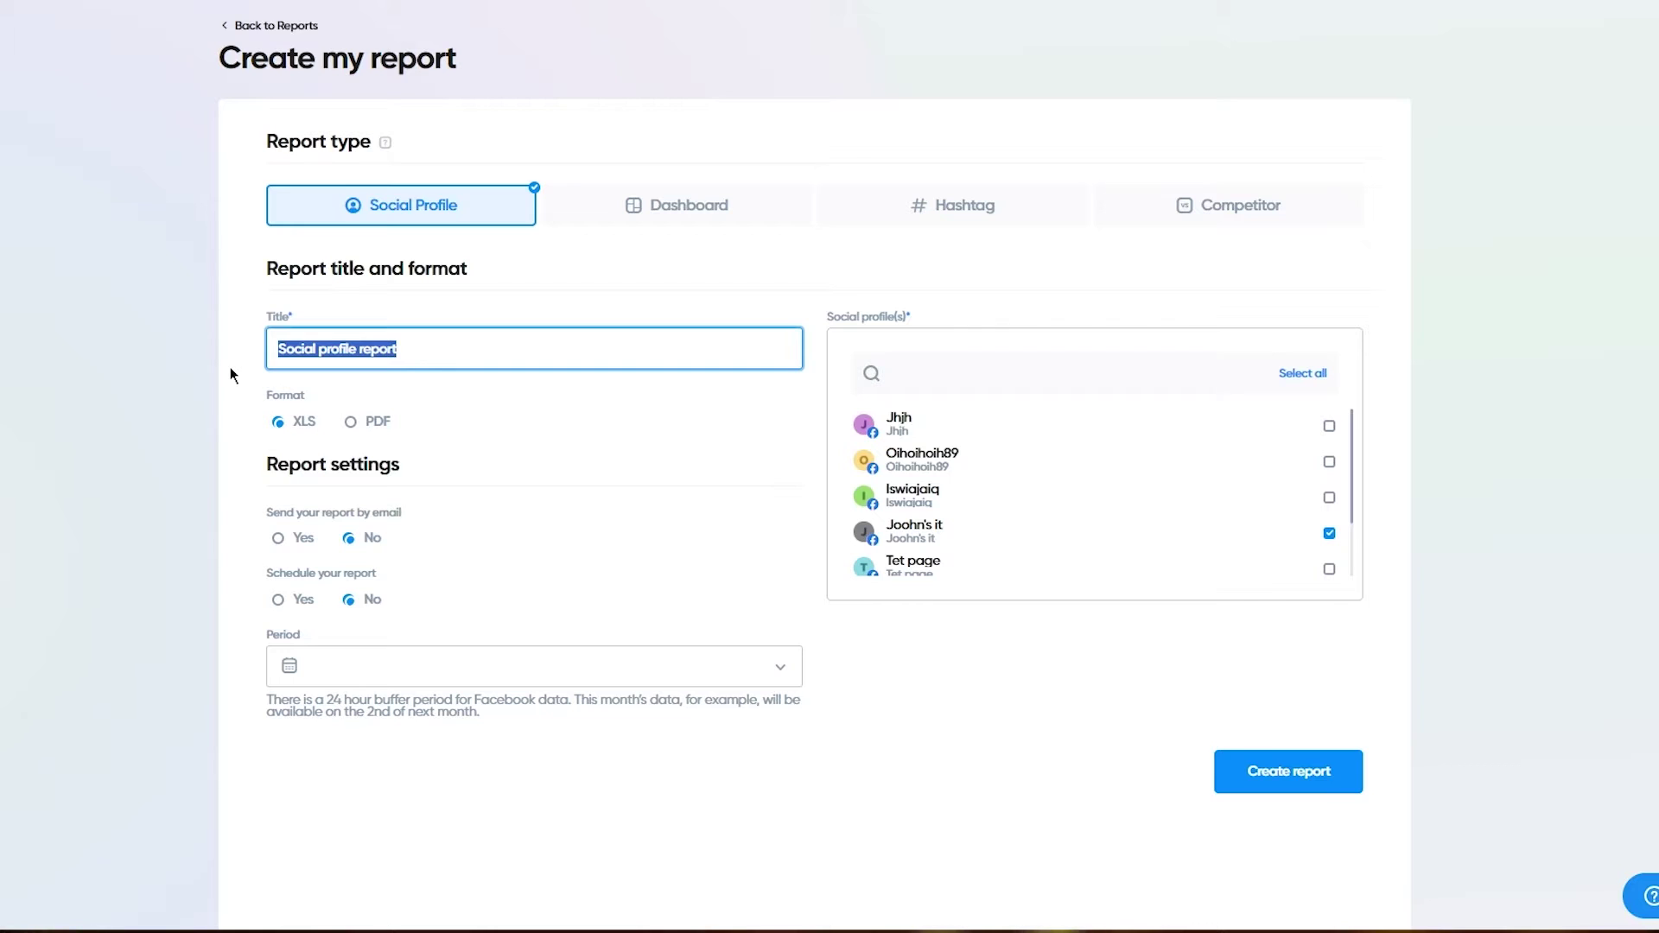
pyautogui.write('Test Report')
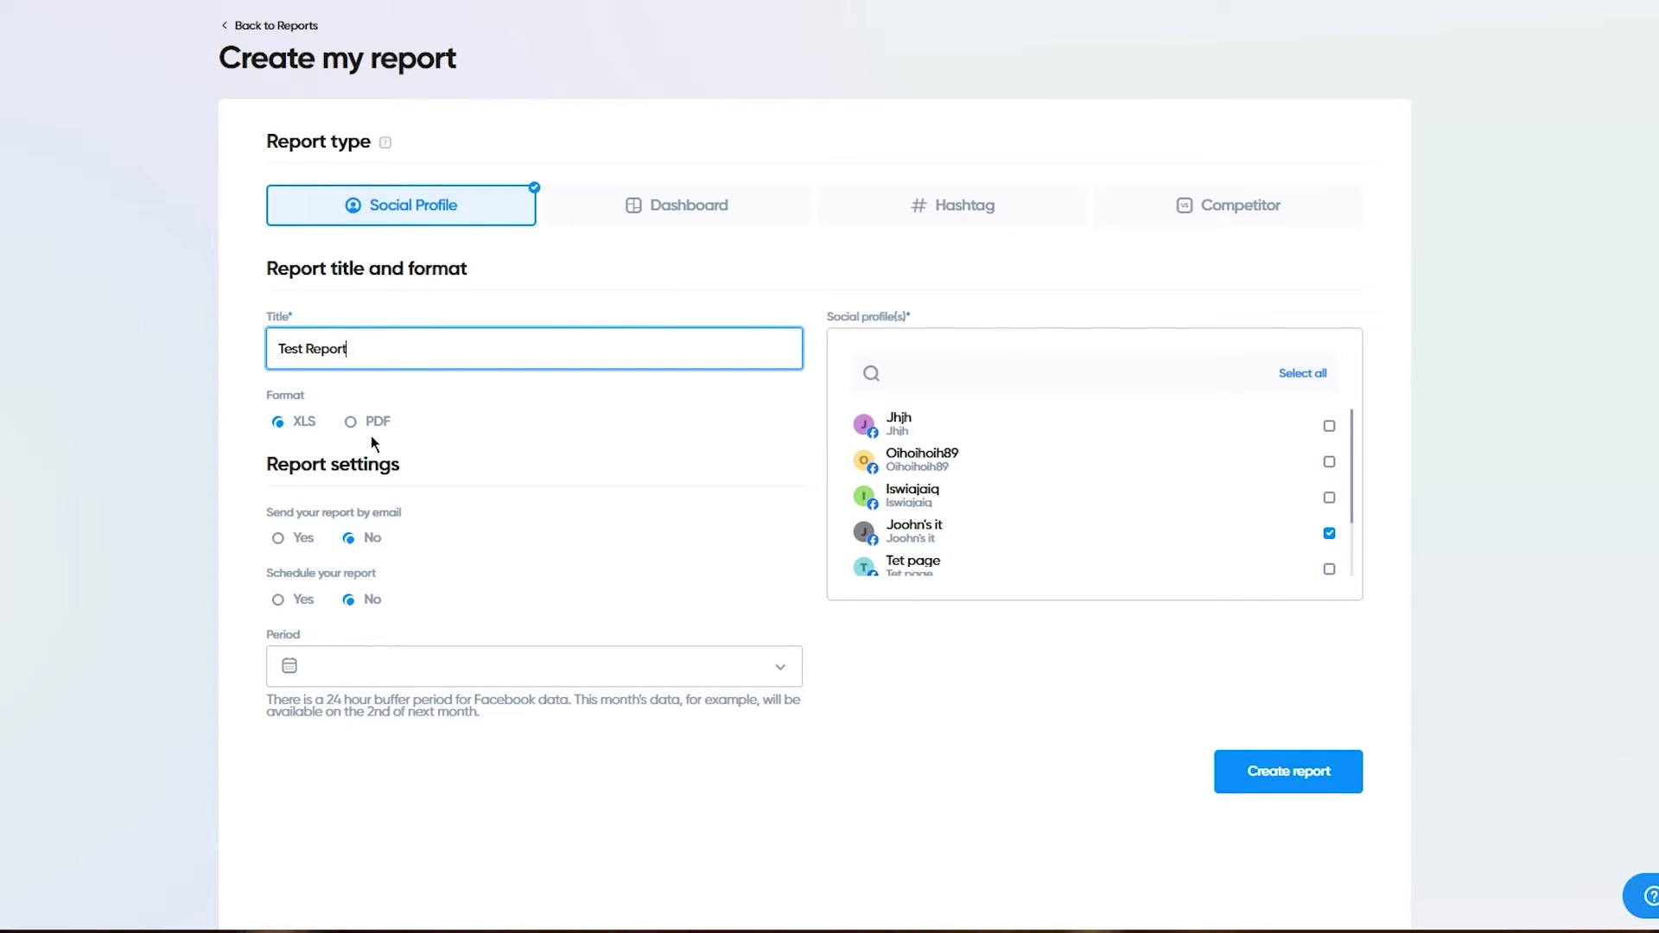
pyautogui.click(373, 422)
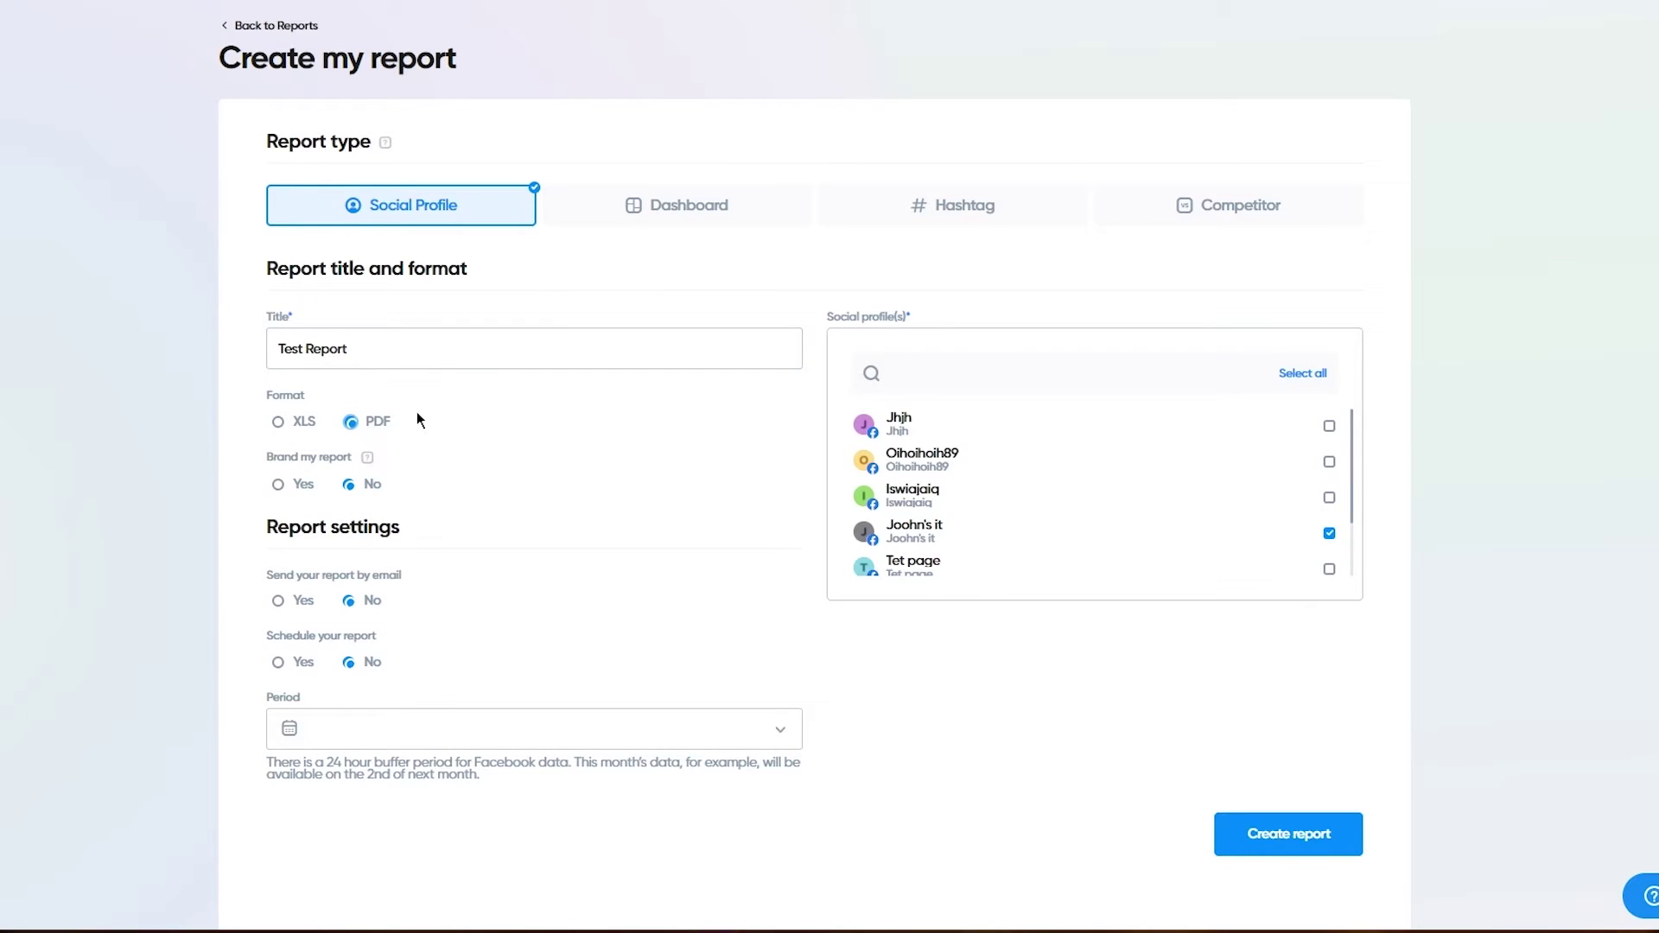
pyautogui.scroll(-1, 416, 411)
pyautogui.click(289, 429)
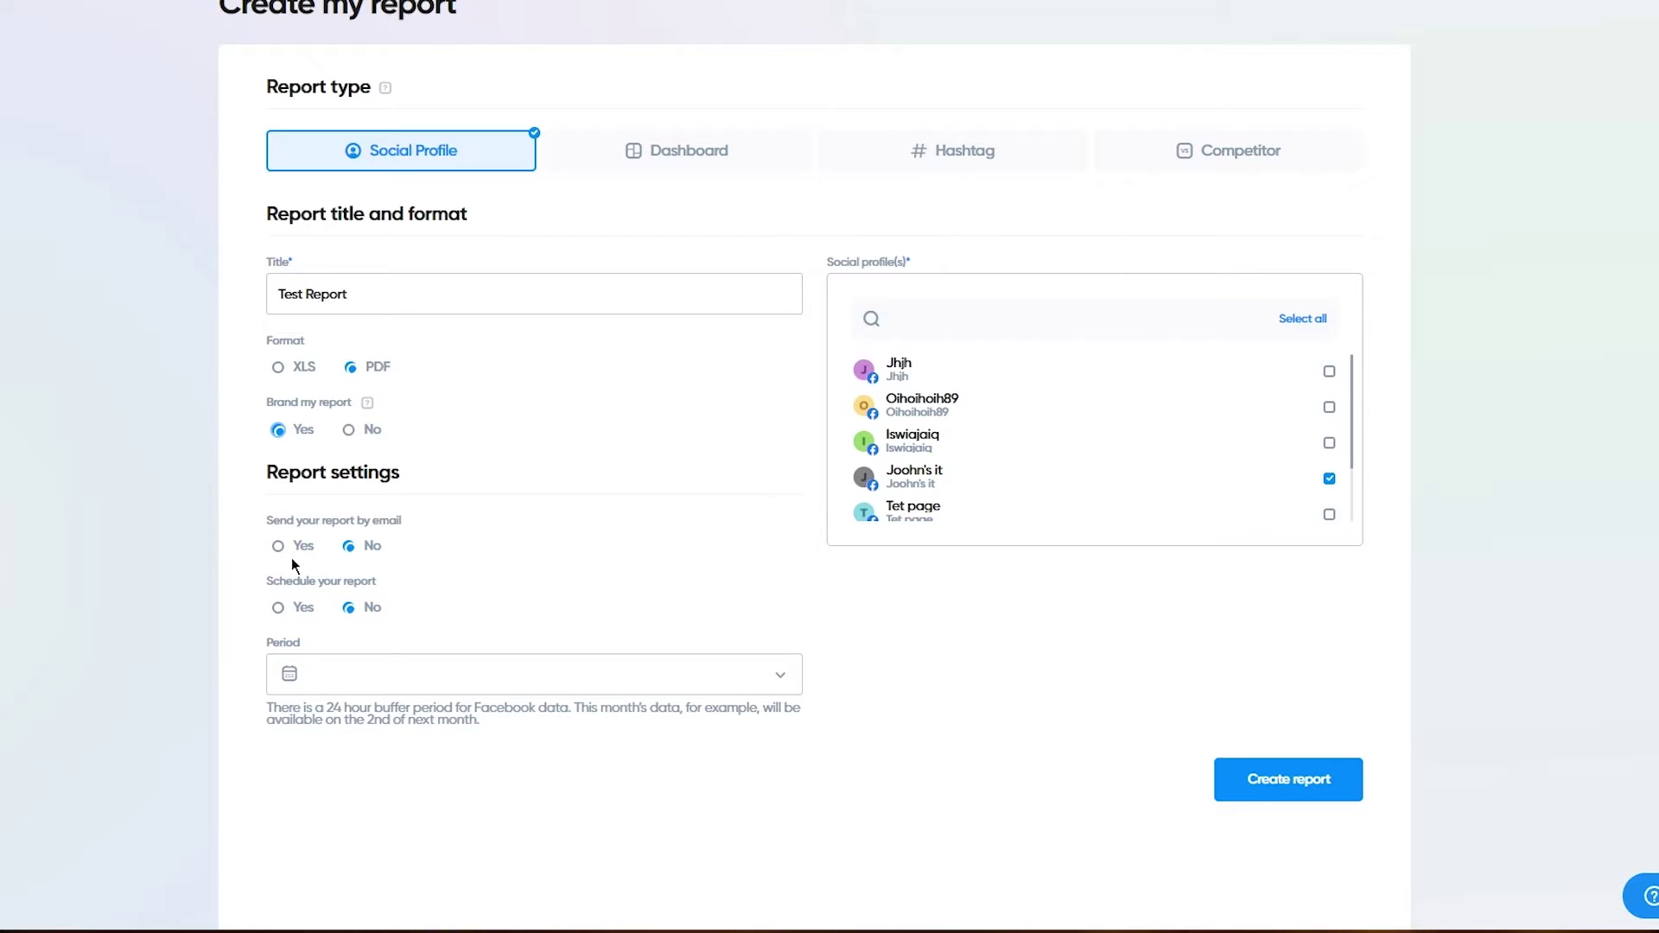
# Step: Check the report period, leave it unchanged, and create the report
pyautogui.click(471, 685)
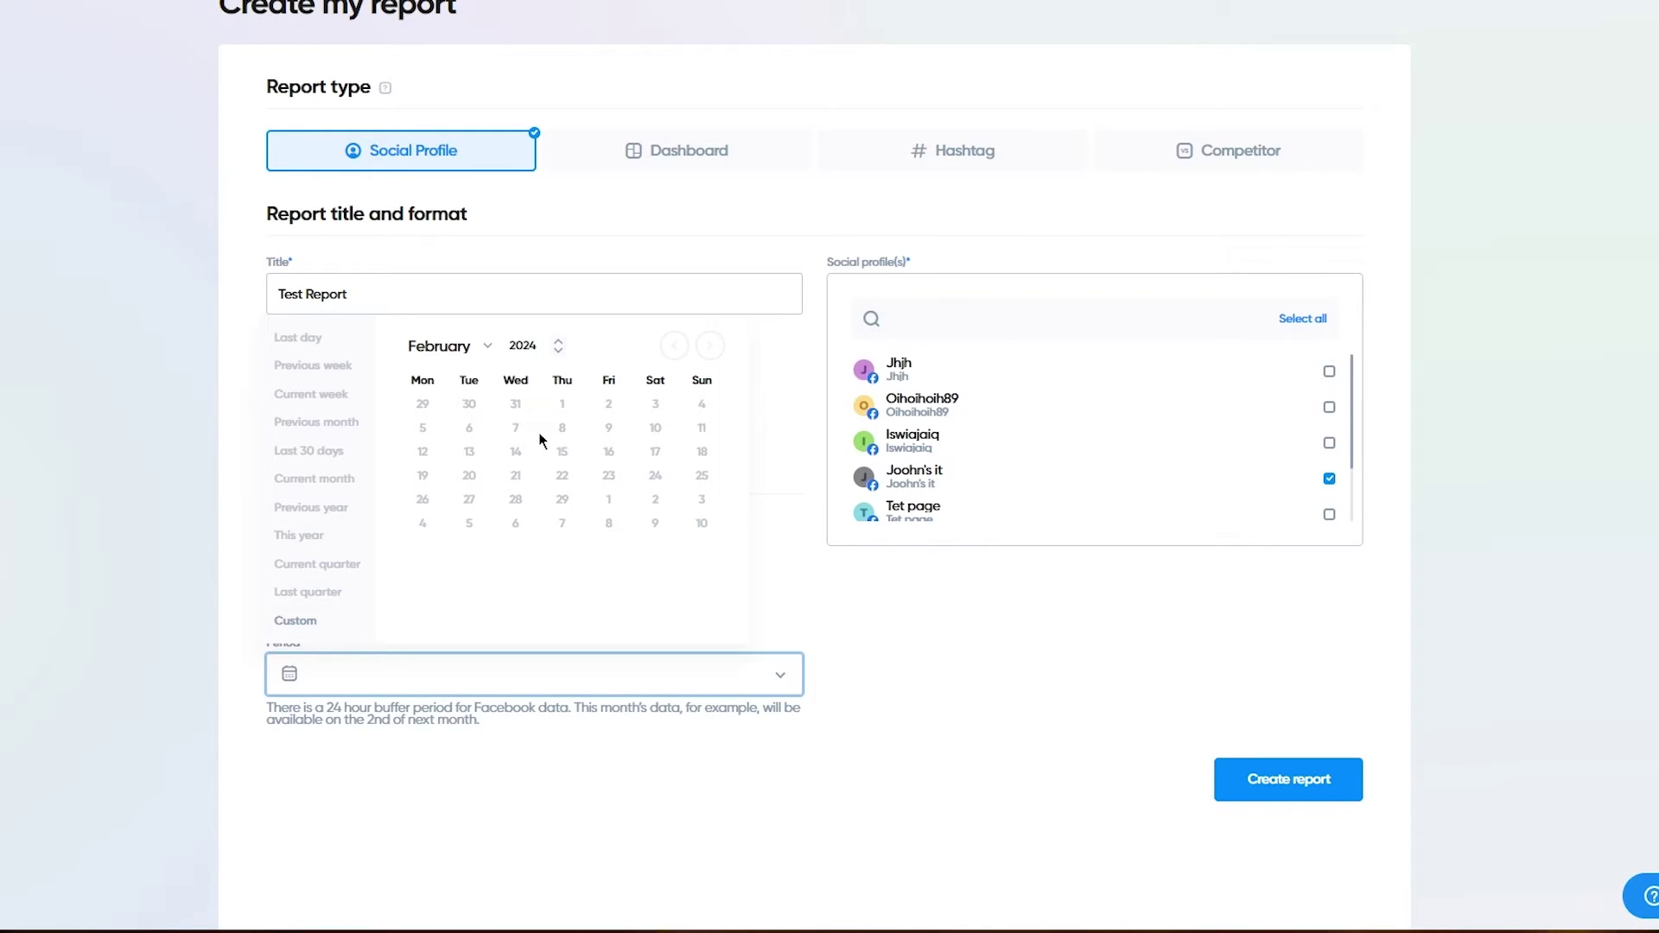
pyautogui.click(564, 454)
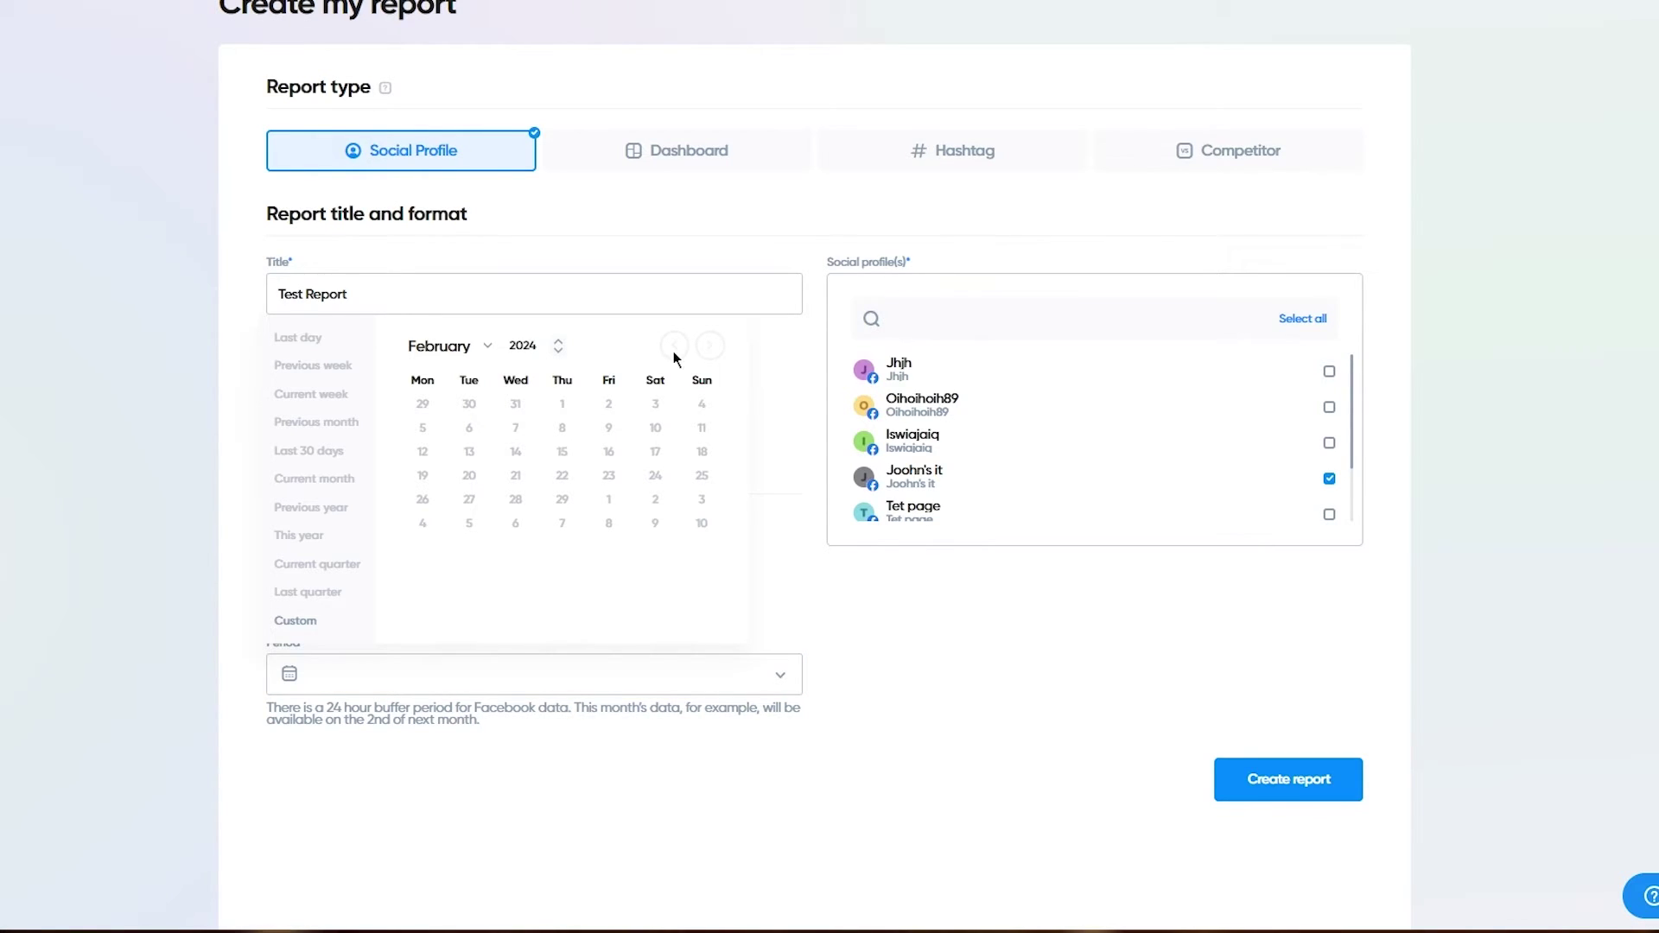
pyautogui.click(485, 345)
pyautogui.click(482, 343)
pyautogui.click(795, 458)
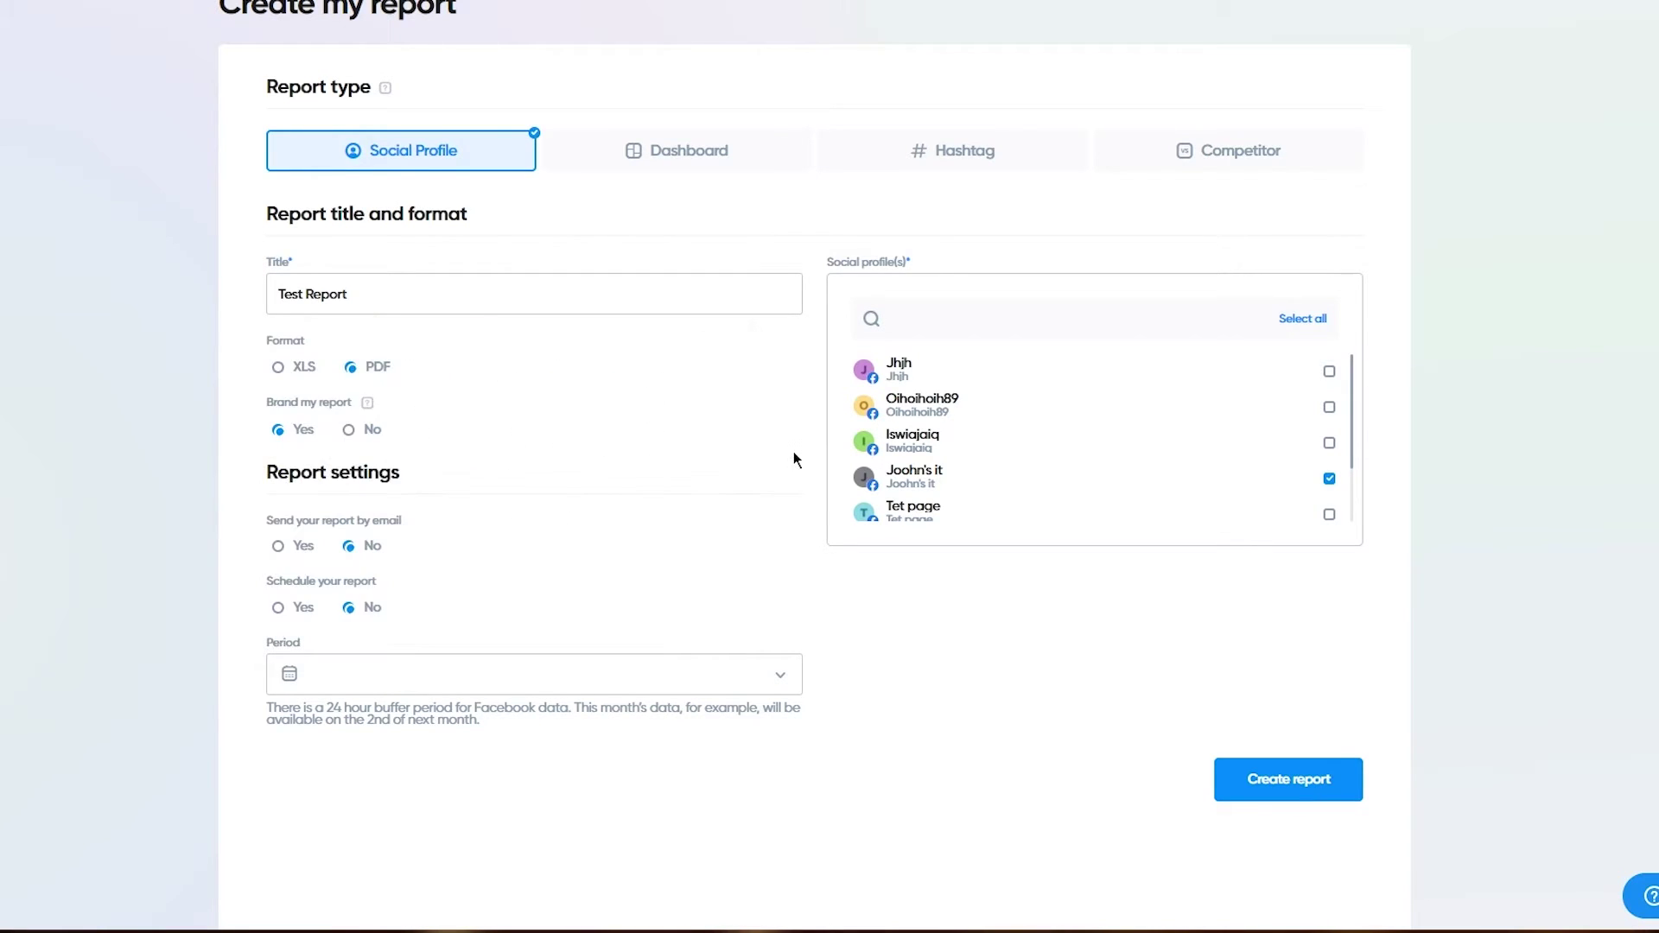
pyautogui.click(1251, 788)
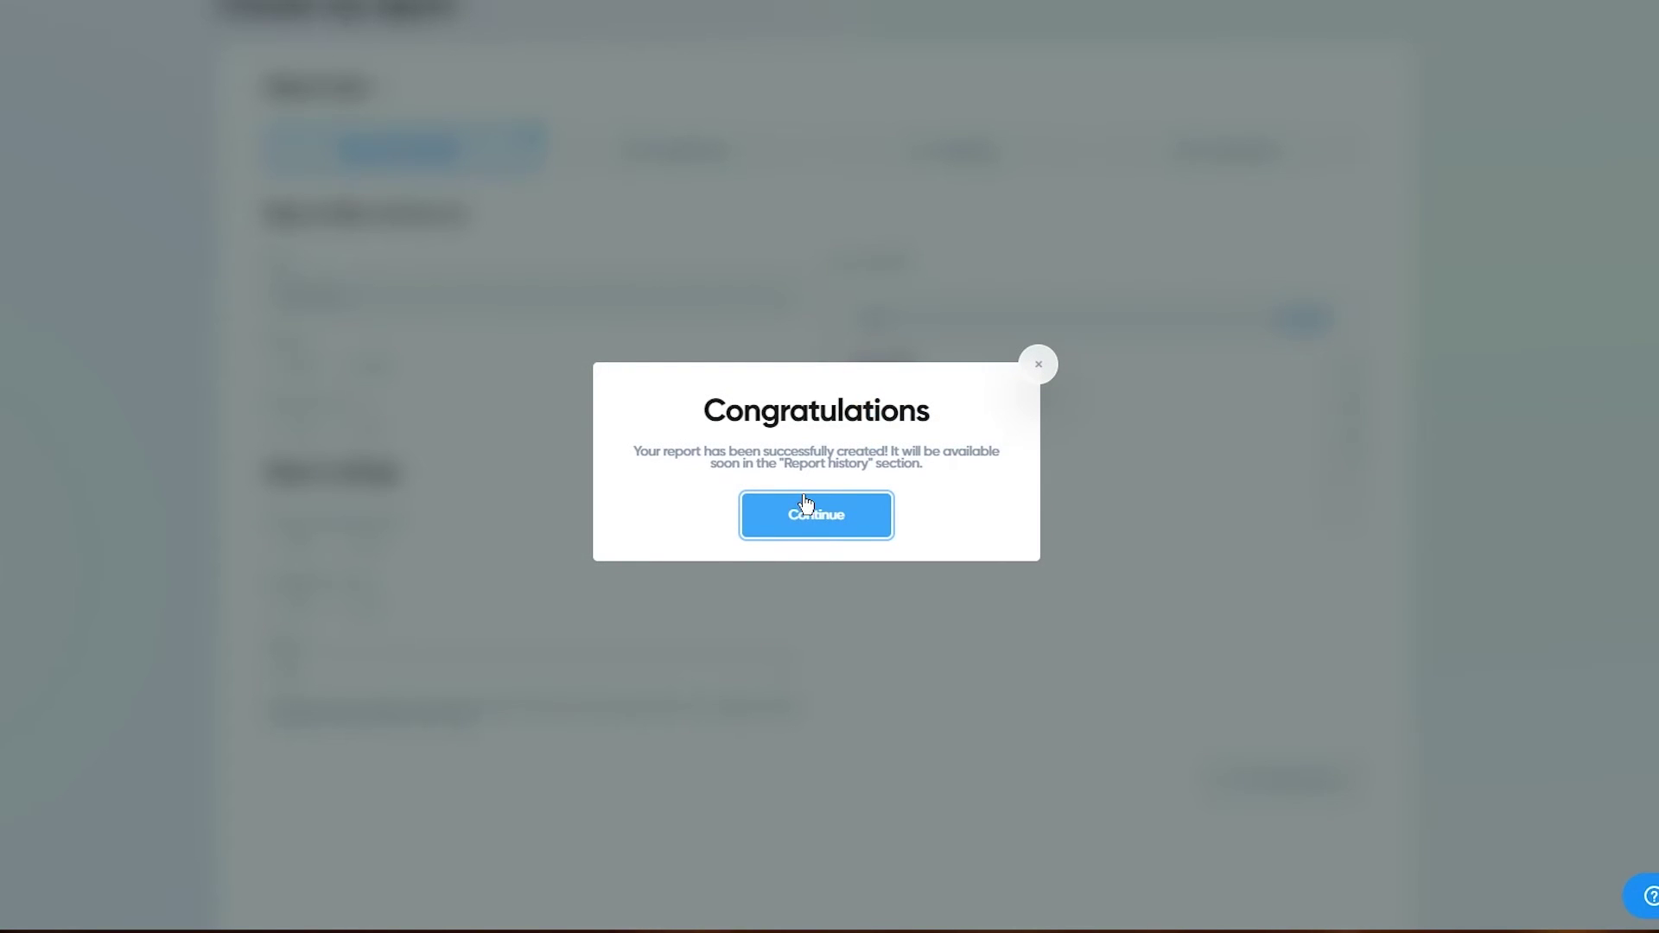
# Step: Dismiss the congratulations dialog to see the pending PDF Test Report in Reports history
pyautogui.click(792, 513)
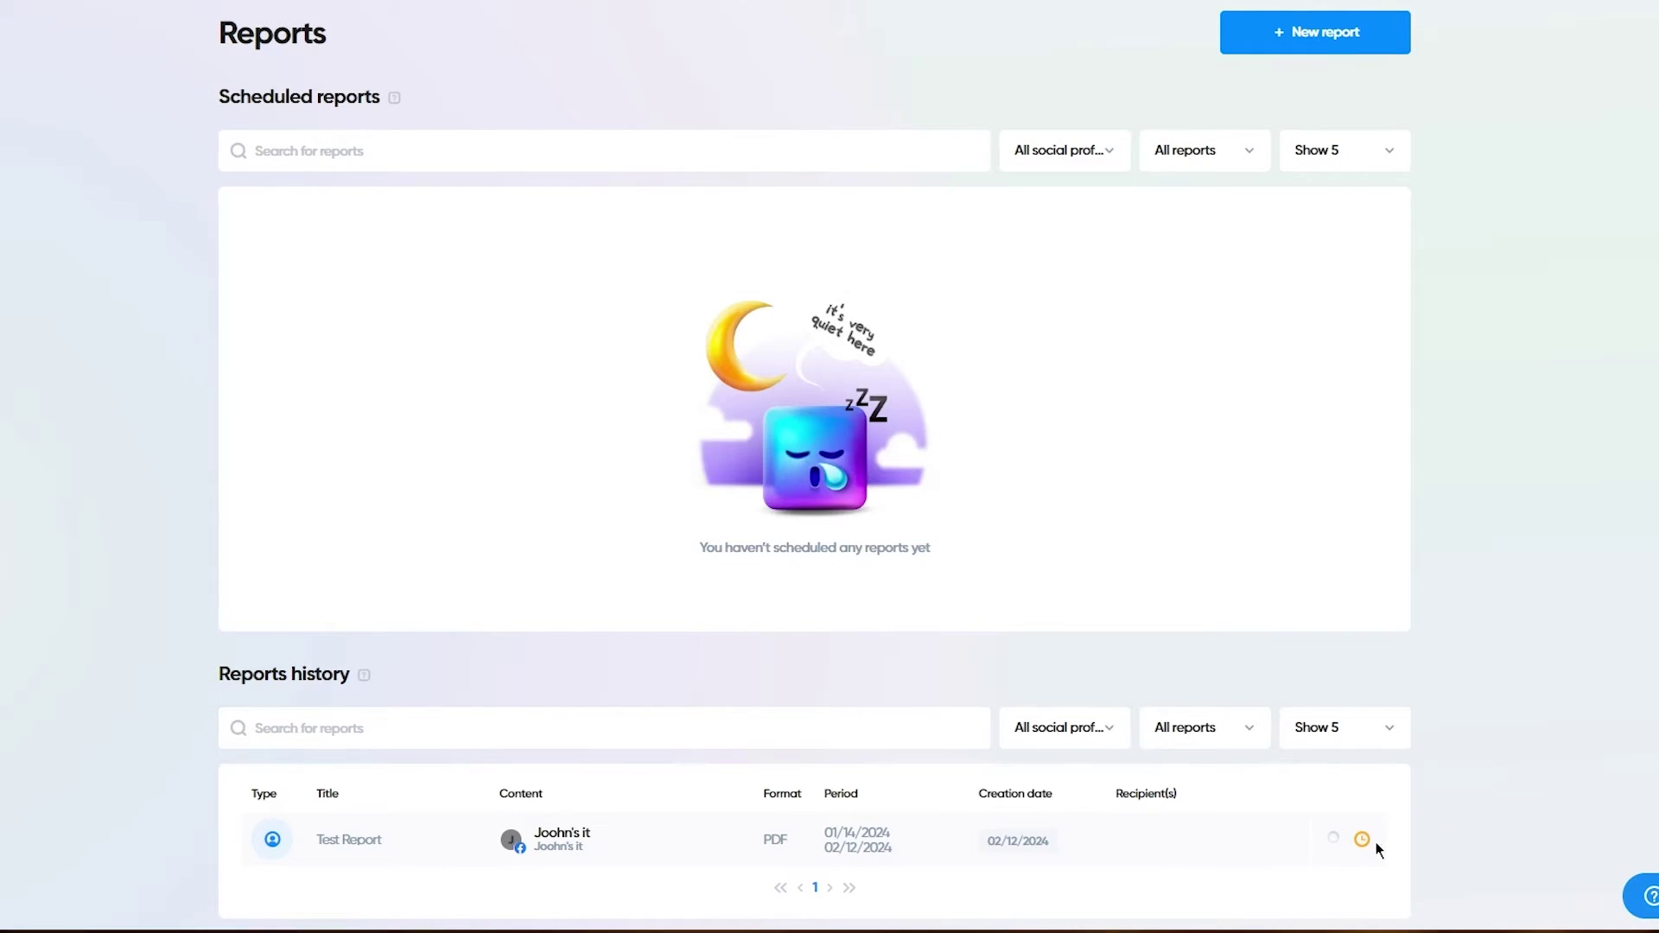
pyautogui.moveTo(1369, 847)
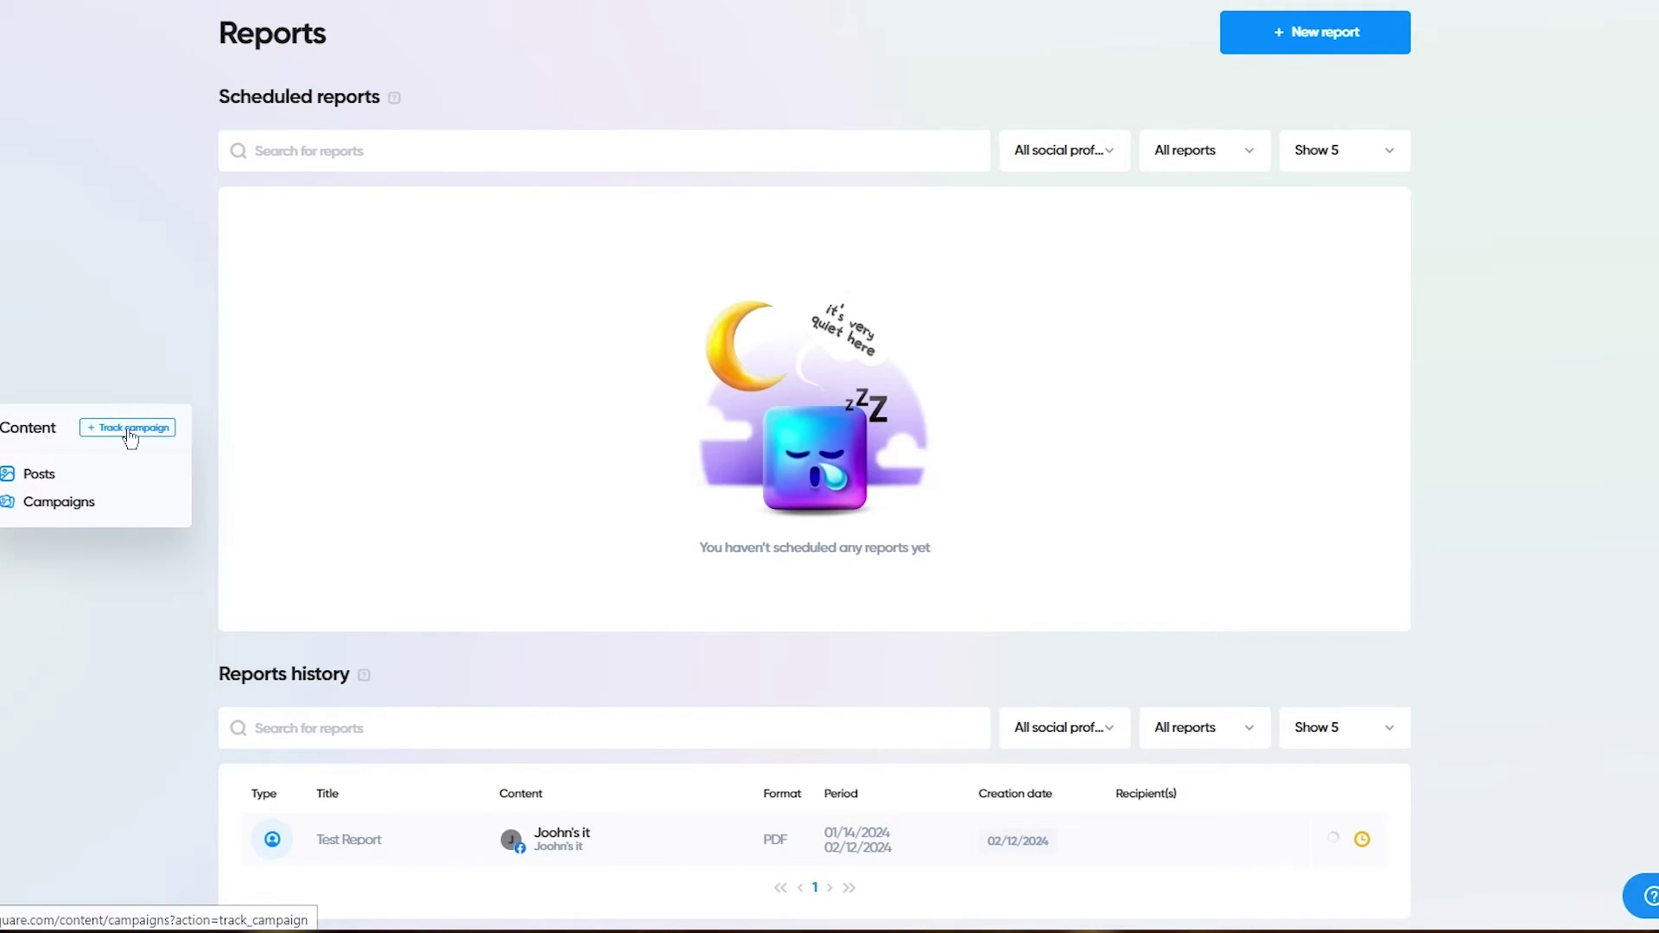
# Step: Start a new automatic campaign named 'test' from the My campaigns page
pyautogui.click(58, 503)
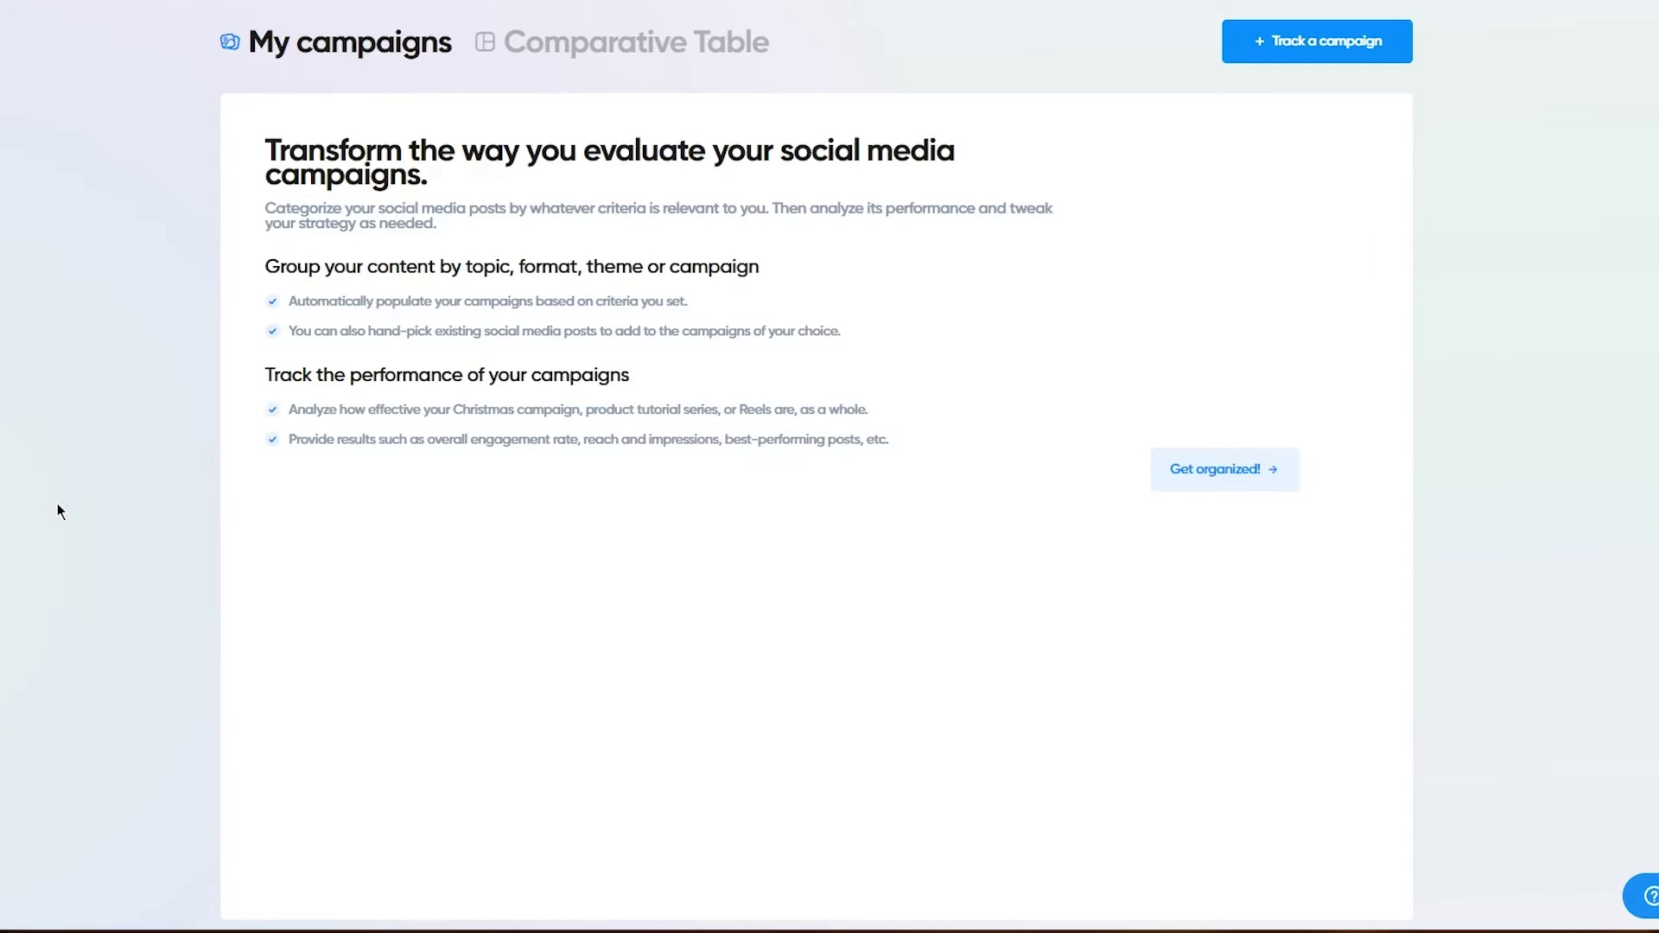
pyautogui.click(1245, 68)
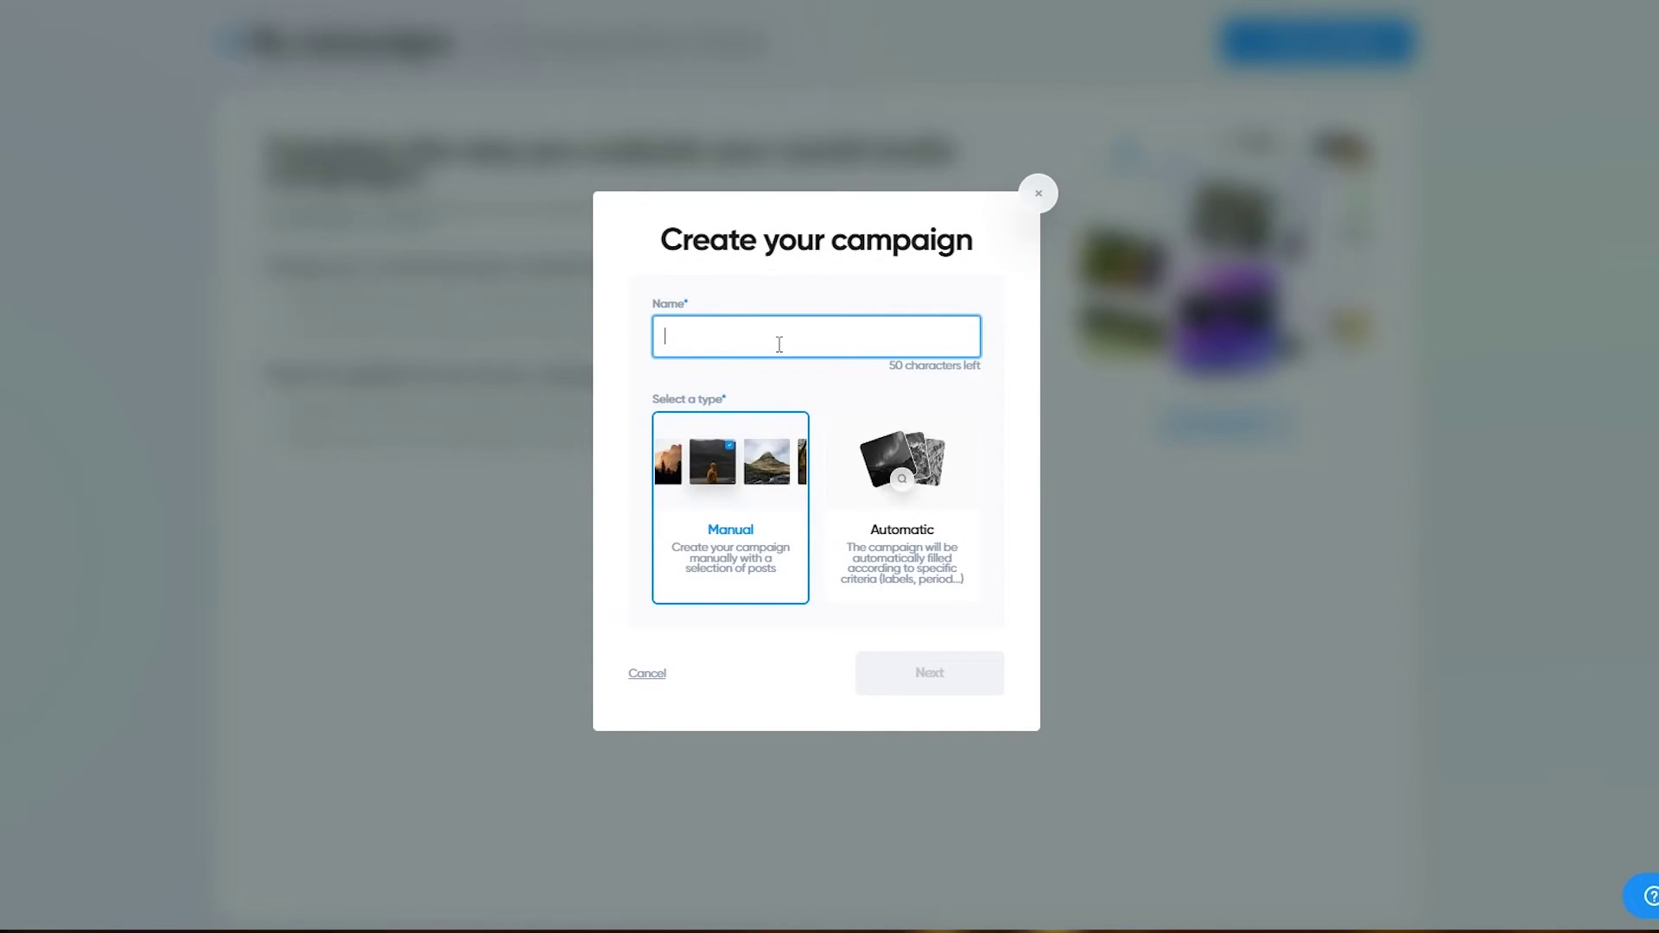
pyautogui.write('test')
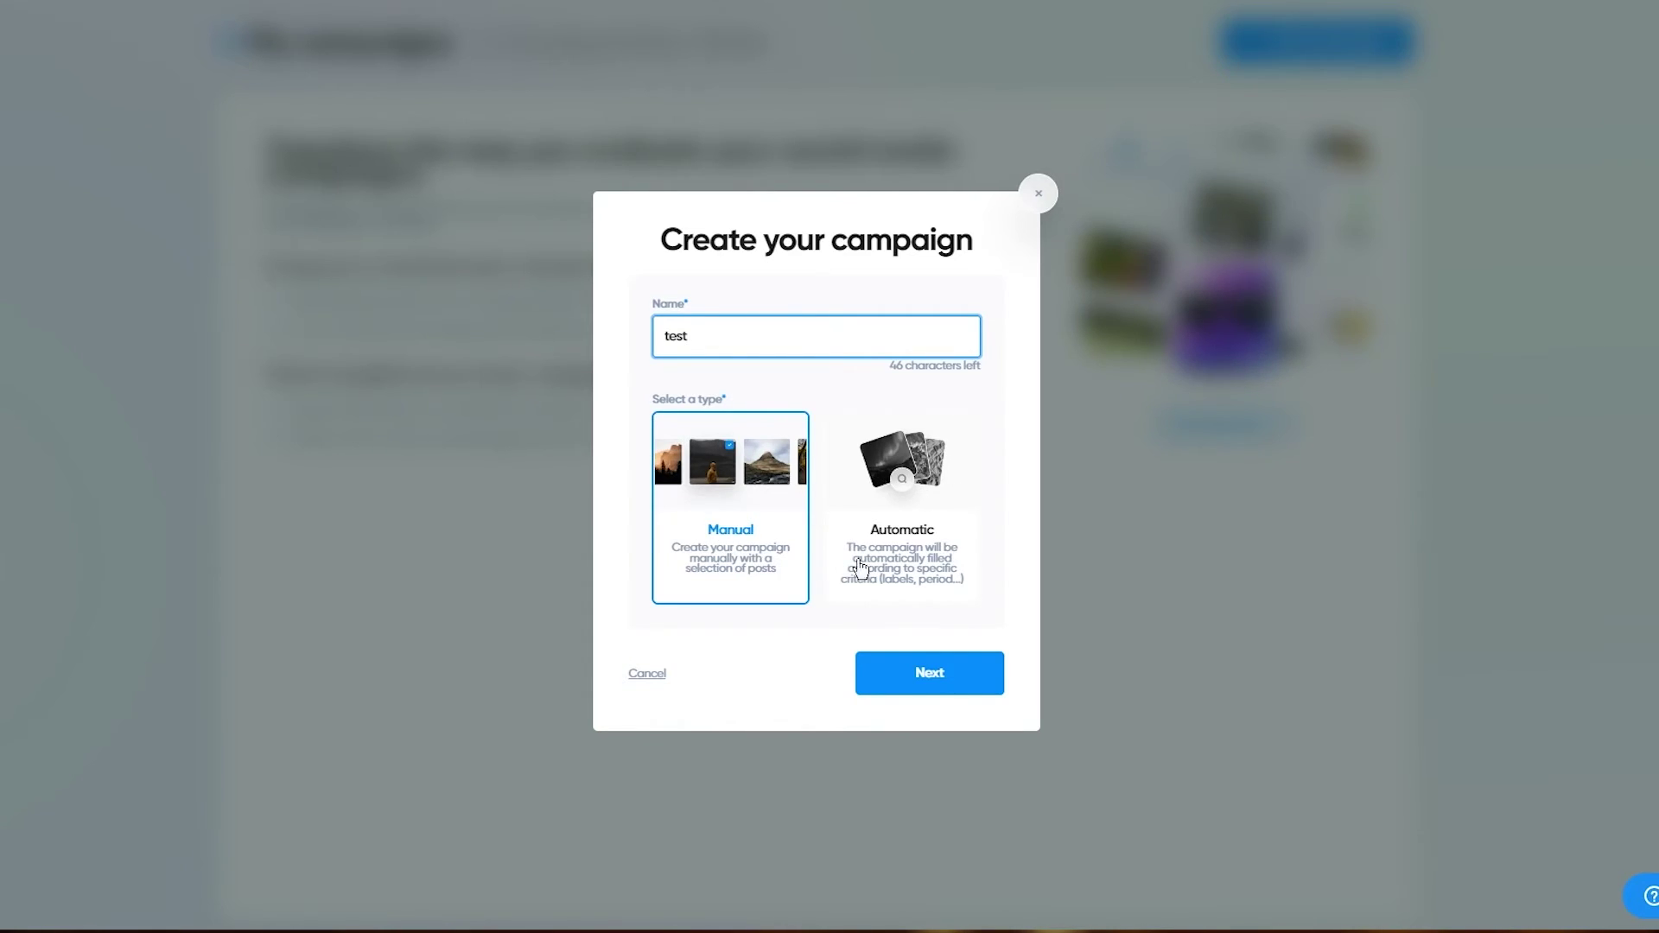
pyautogui.click(890, 570)
pyautogui.click(937, 692)
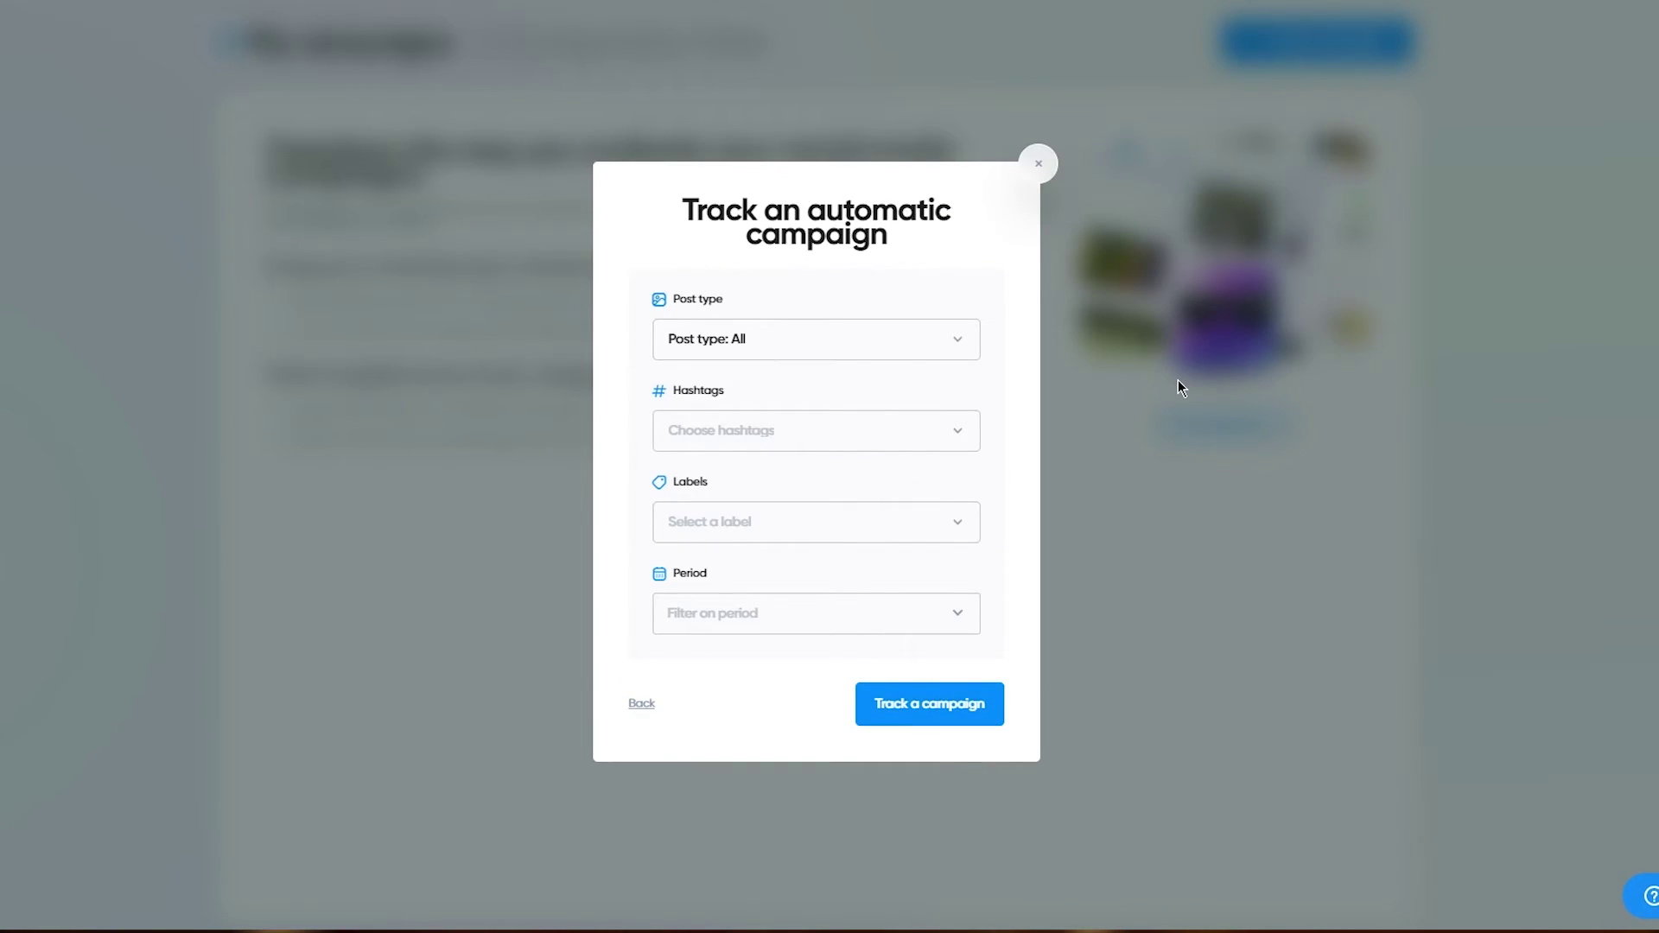
# Step: Keep All post types, set the period to 03/02/2024 – 03/30/2024, and track the campaign
pyautogui.click(943, 340)
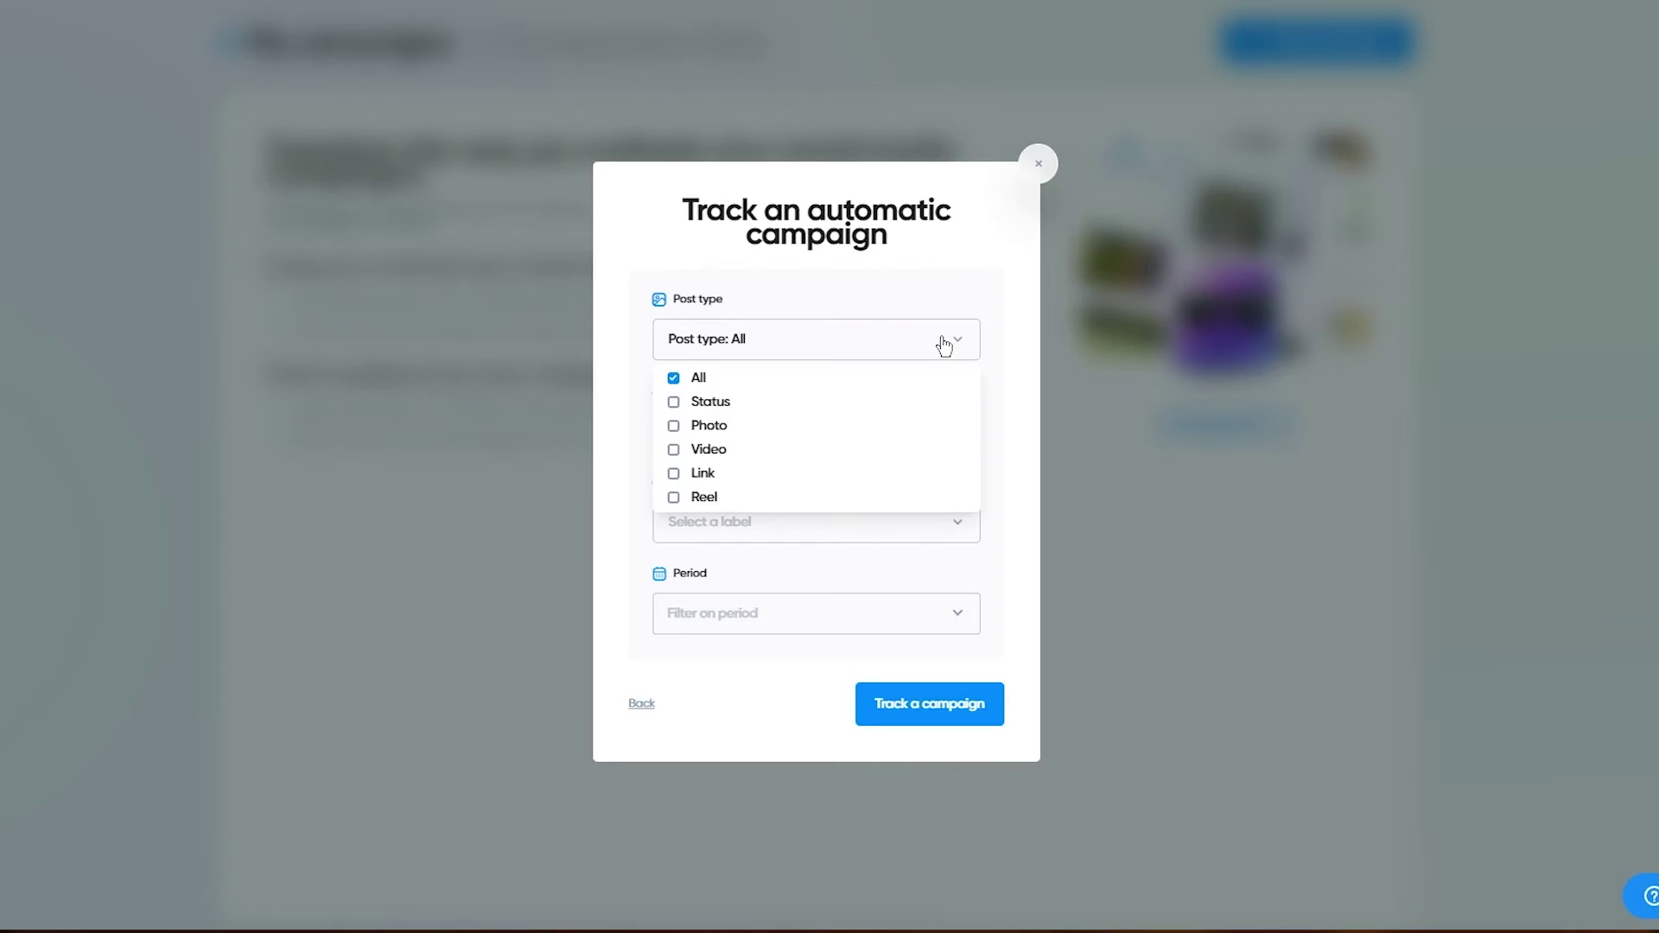
pyautogui.click(943, 344)
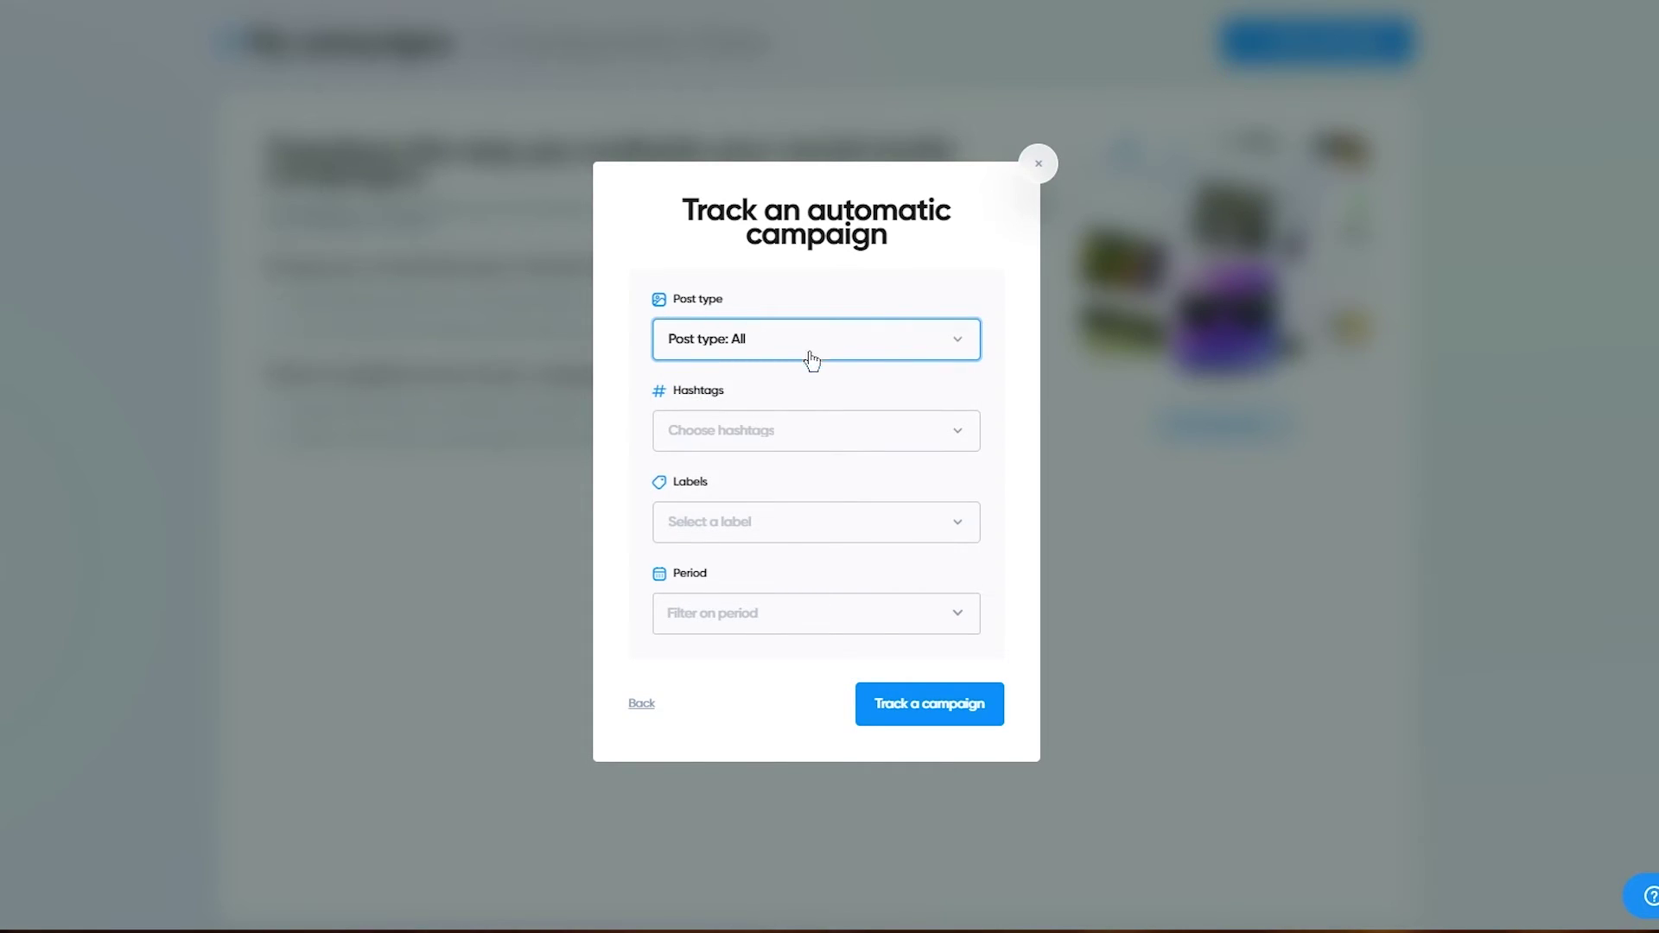
pyautogui.click(811, 428)
pyautogui.click(811, 428)
pyautogui.click(811, 537)
pyautogui.click(811, 539)
pyautogui.click(848, 616)
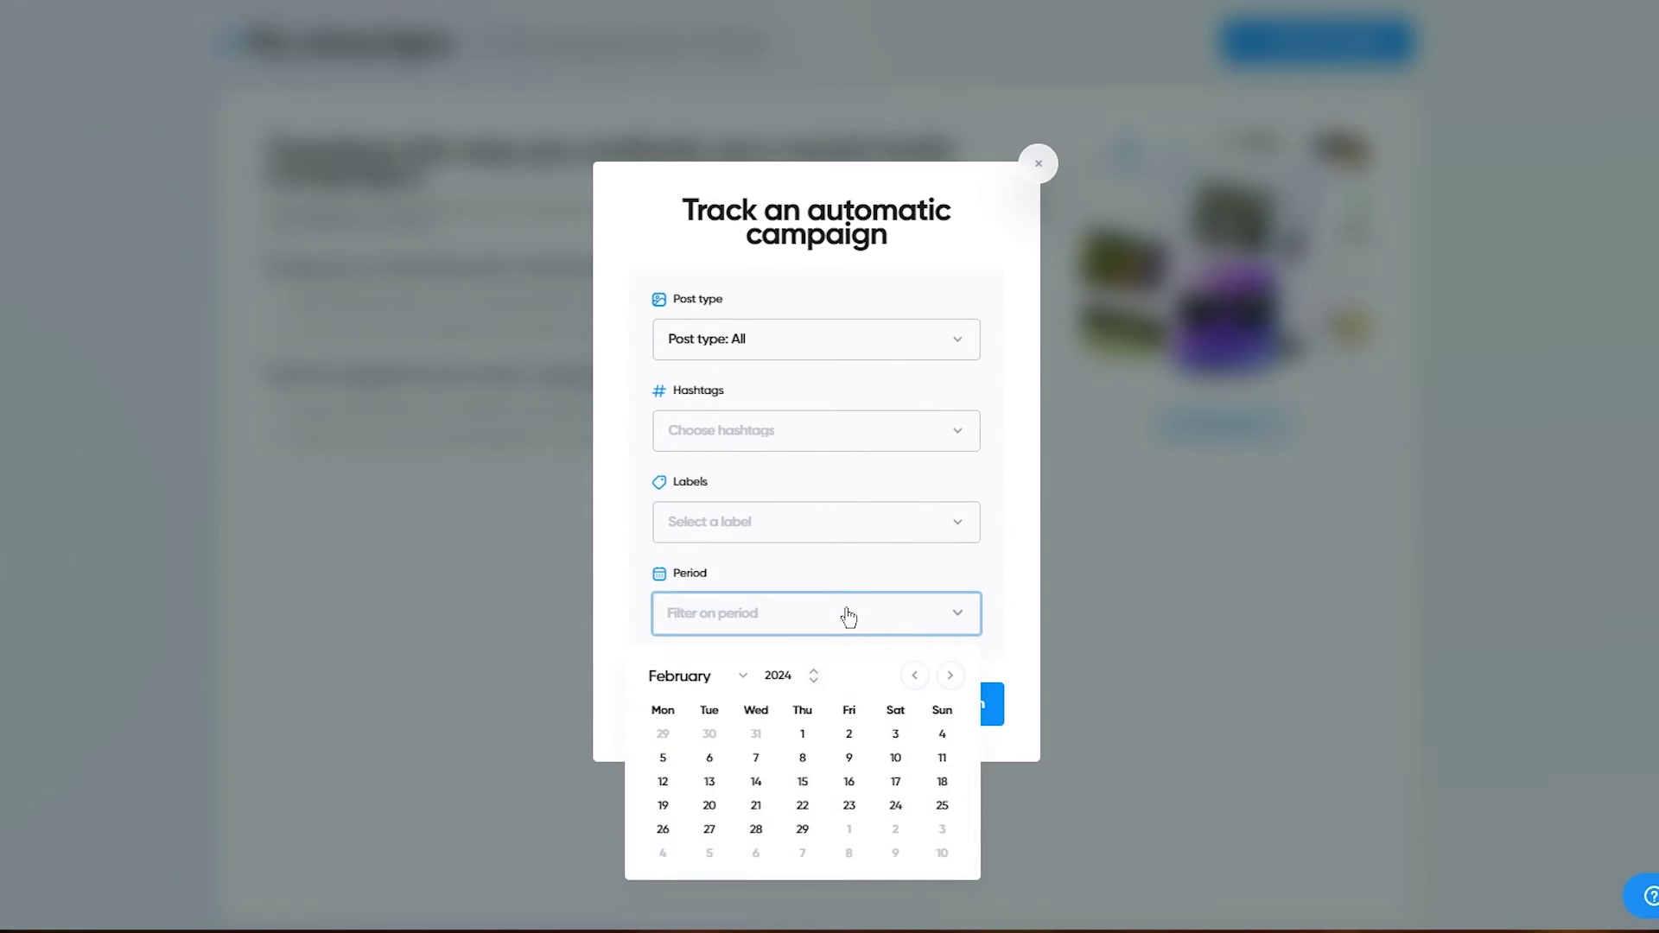
pyautogui.click(895, 828)
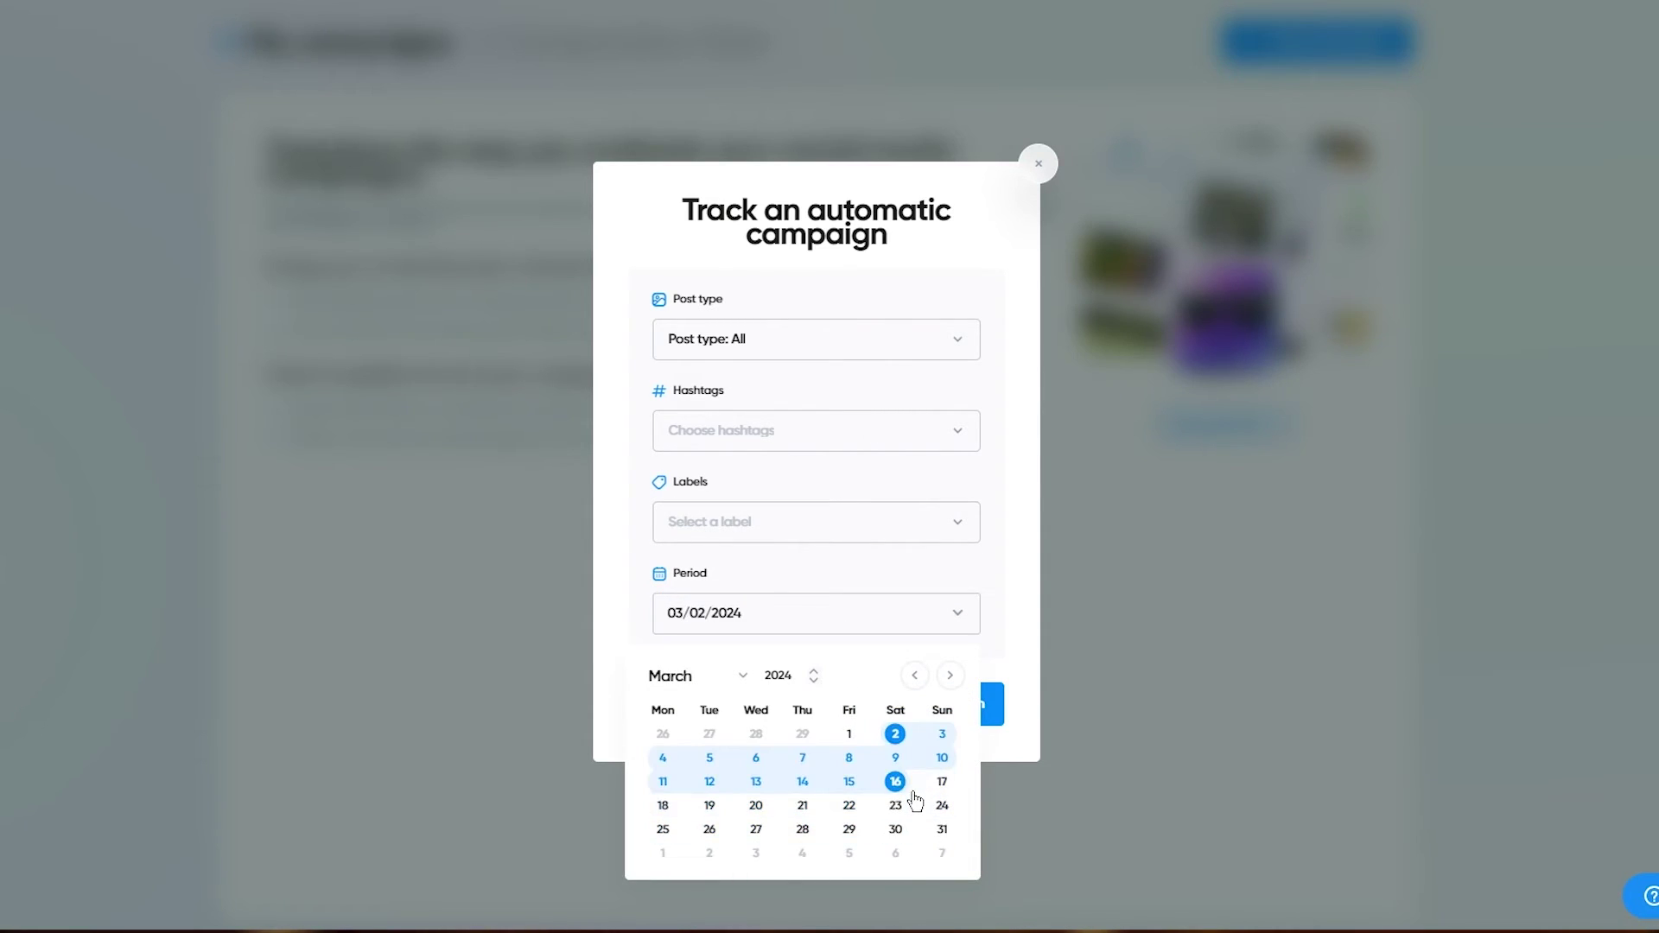
pyautogui.click(895, 828)
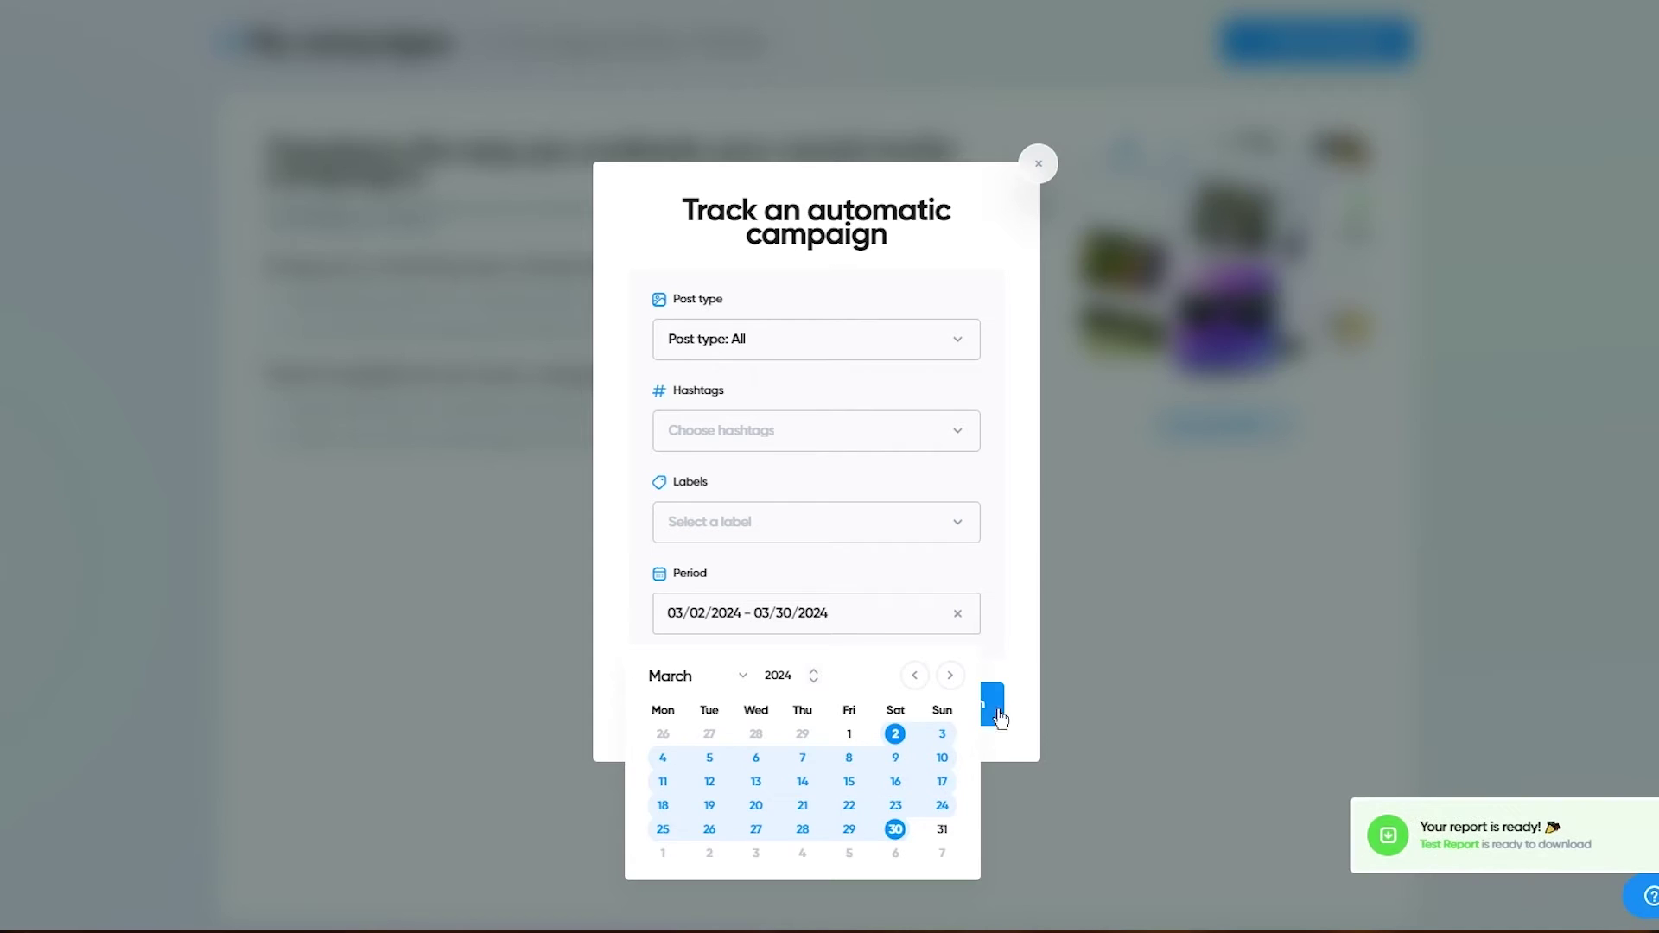
pyautogui.click(940, 709)
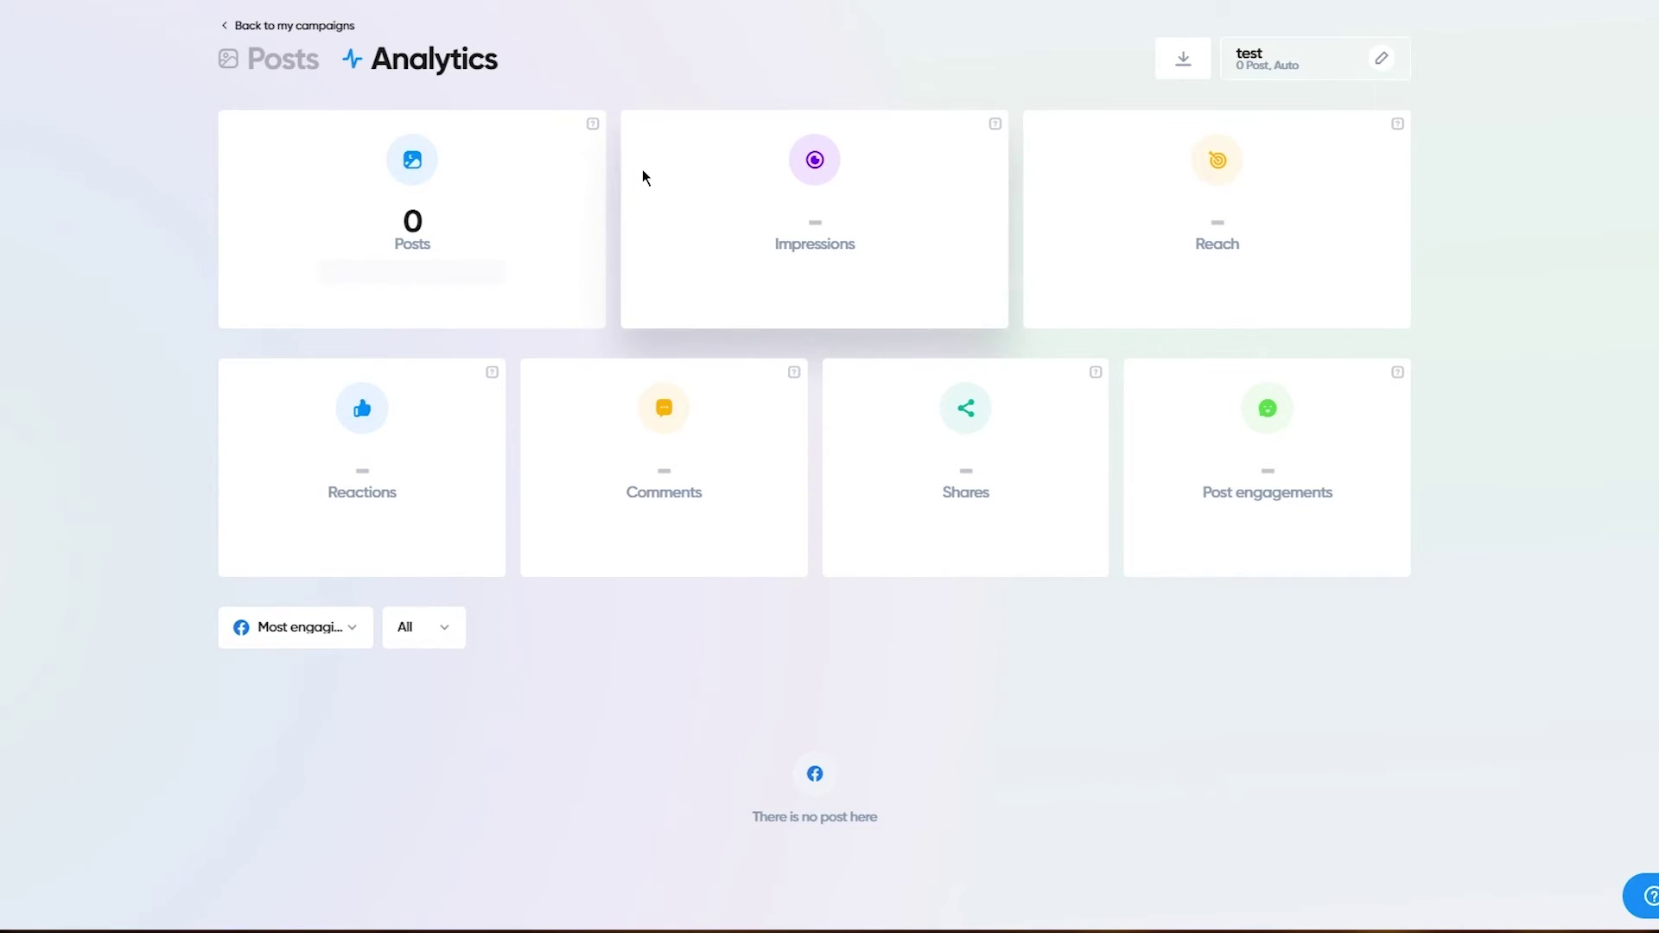
# Step: Go to Publishing > Create a post to reach the post type step
pyautogui.moveTo(48, 407)
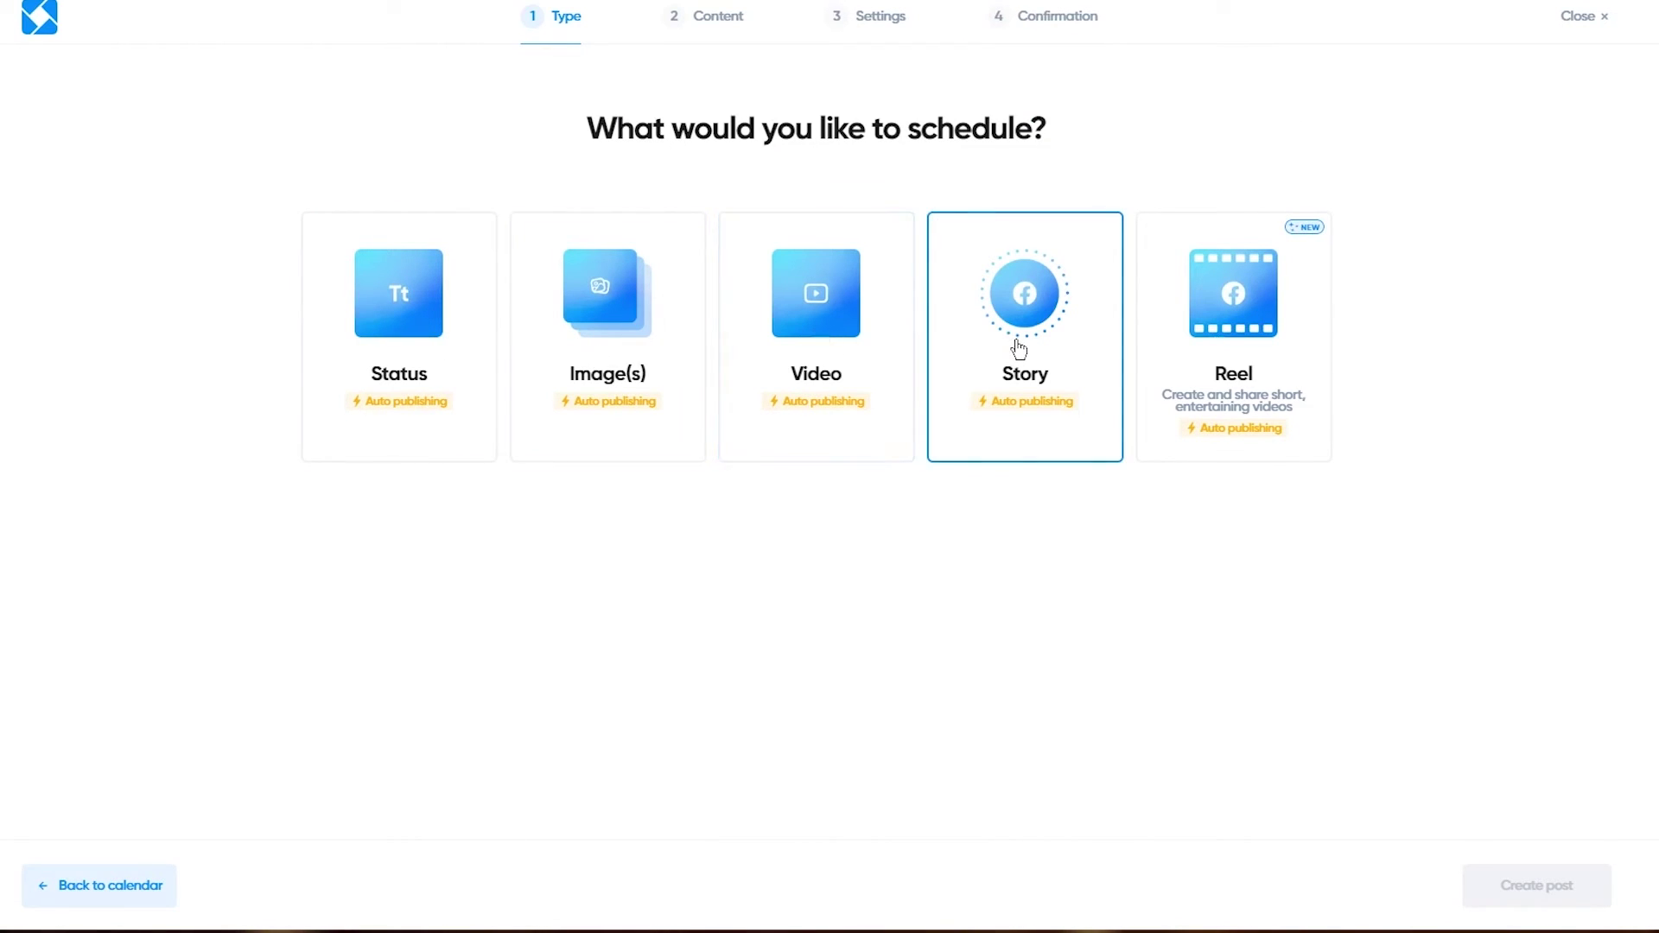
# Step: Choose an Image(s) post and type a rough 'test post' caption
pyautogui.click(644, 328)
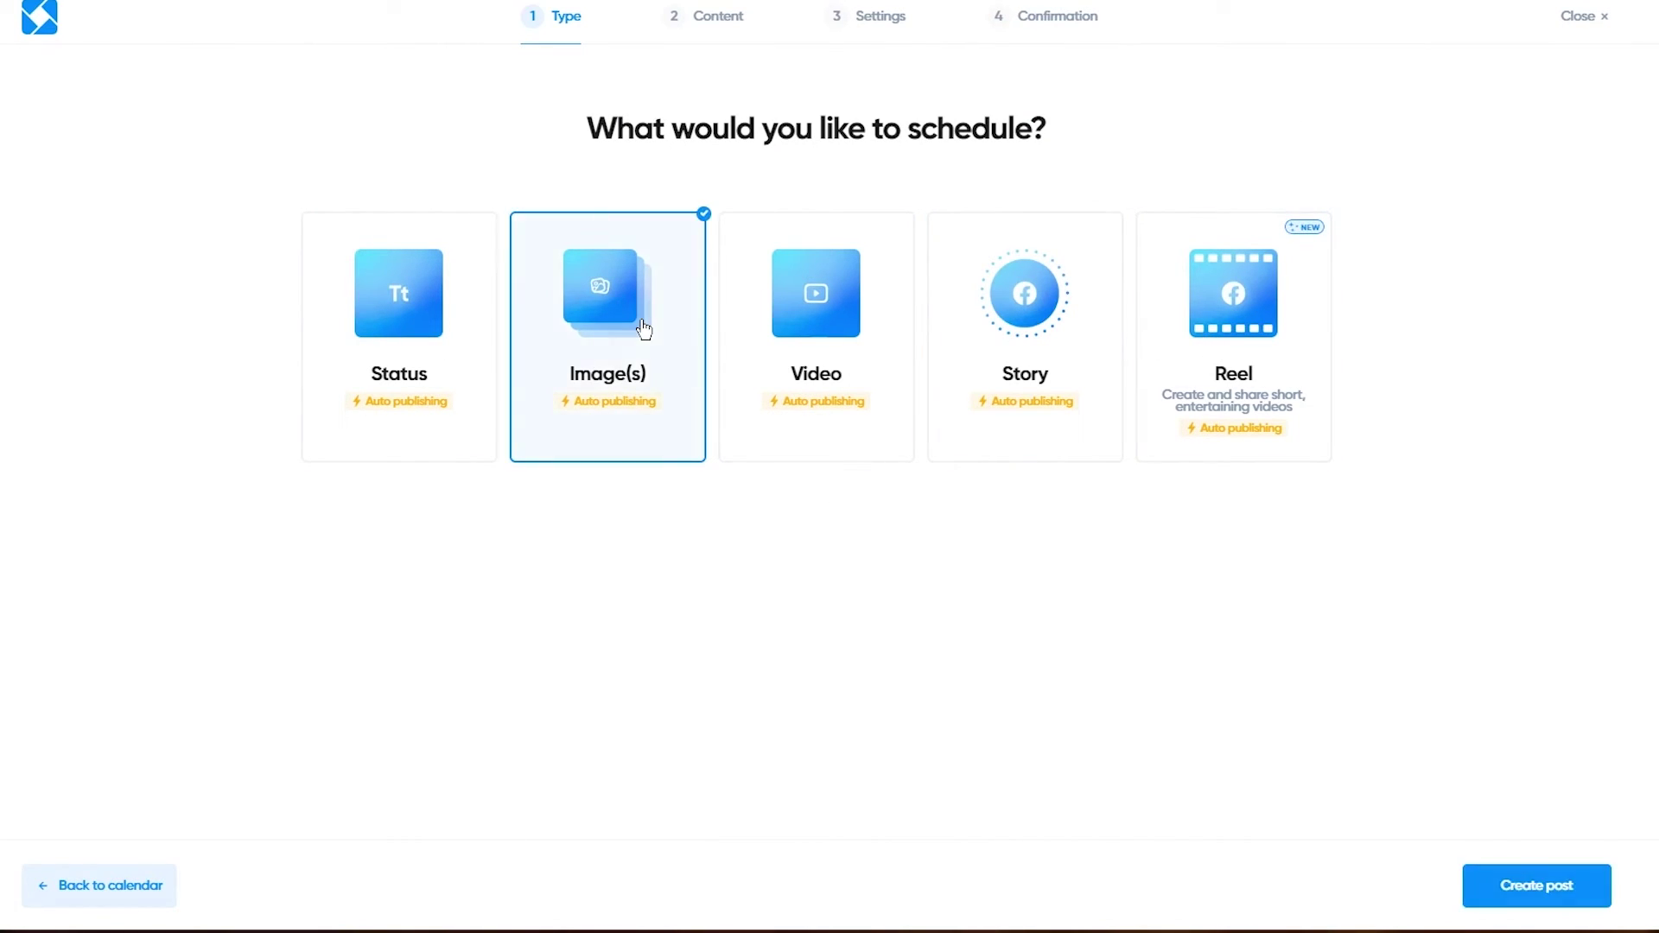
pyautogui.click(1505, 902)
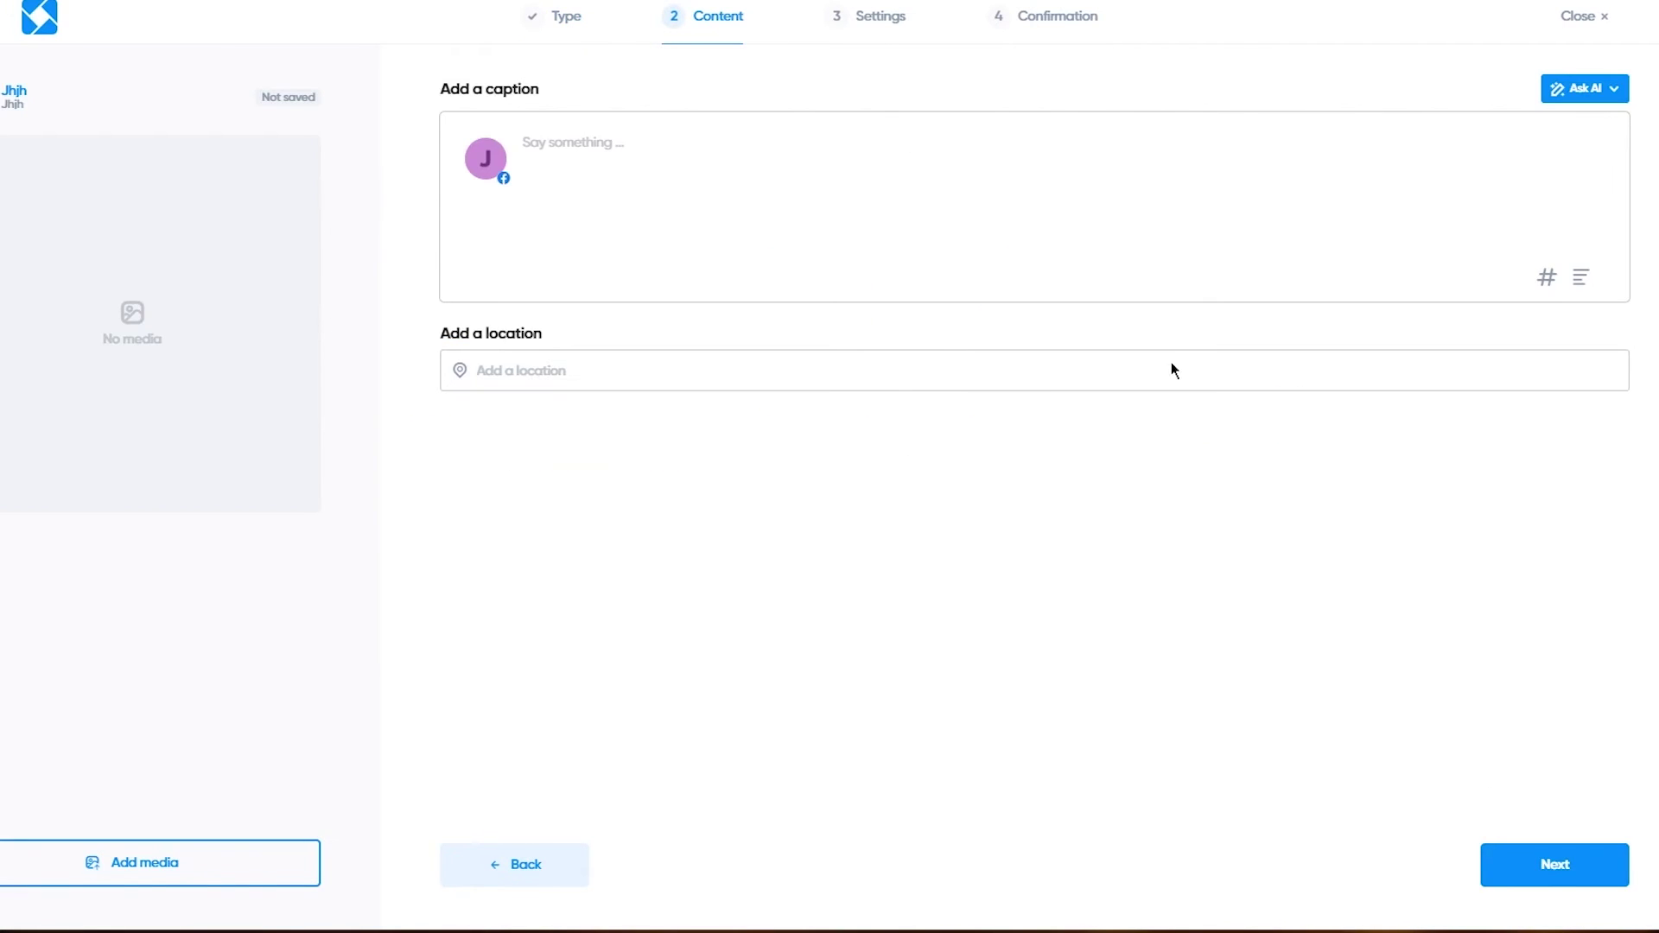
pyautogui.click(774, 174)
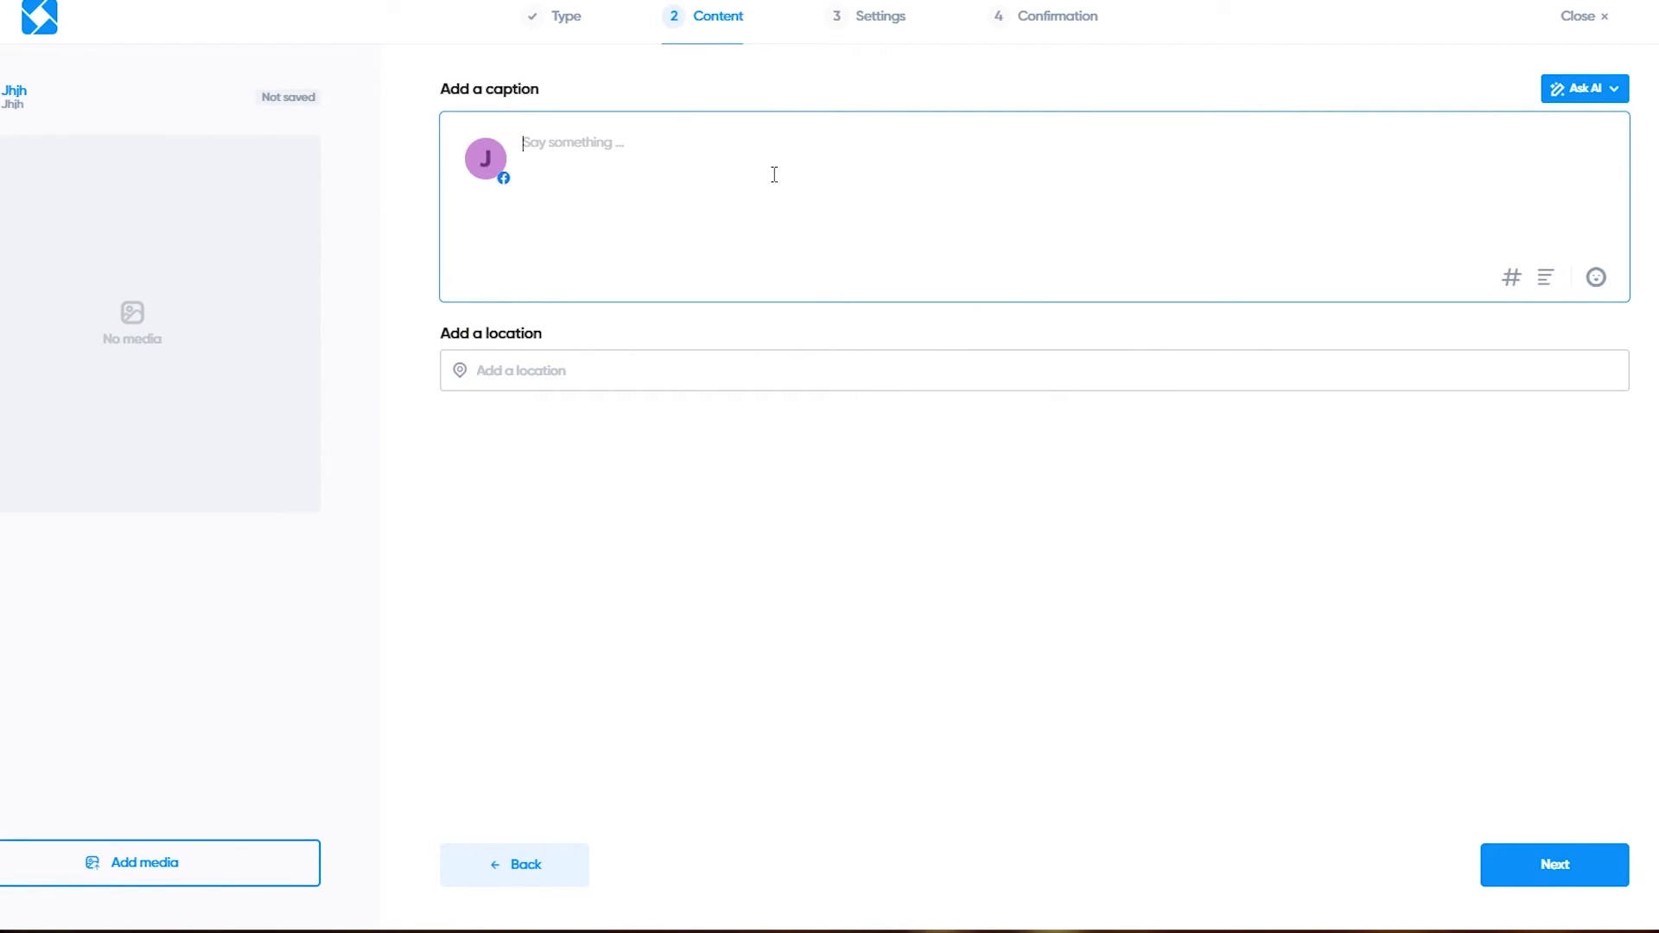
pyautogui.write('test')
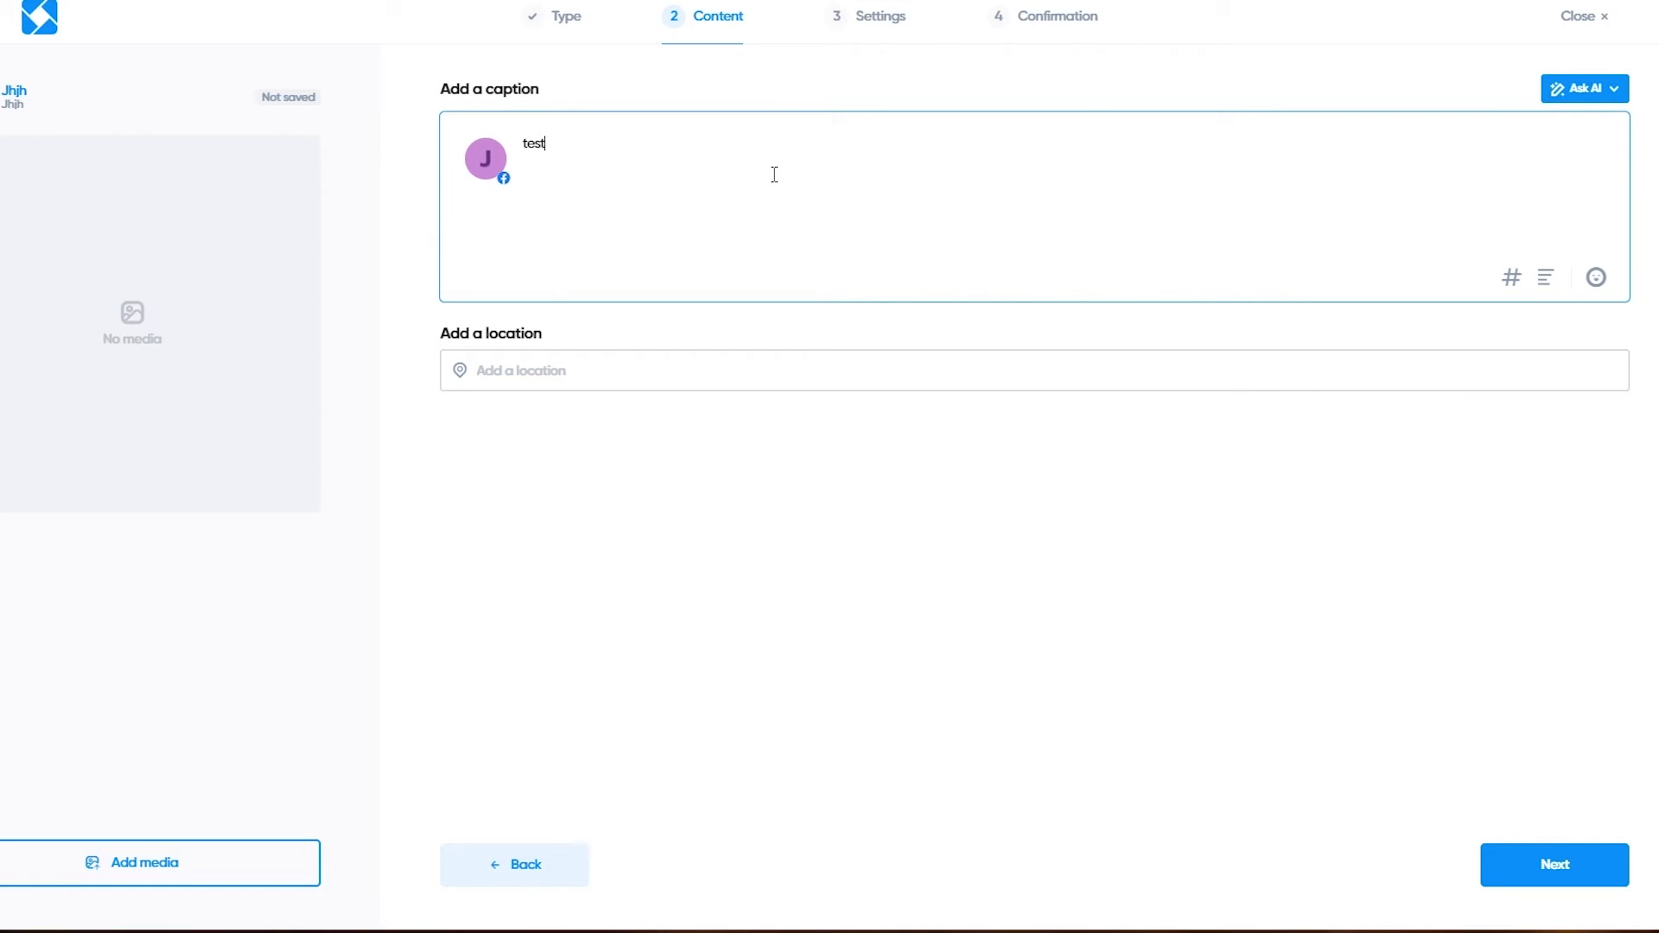
pyautogui.write(' post h j j j j')
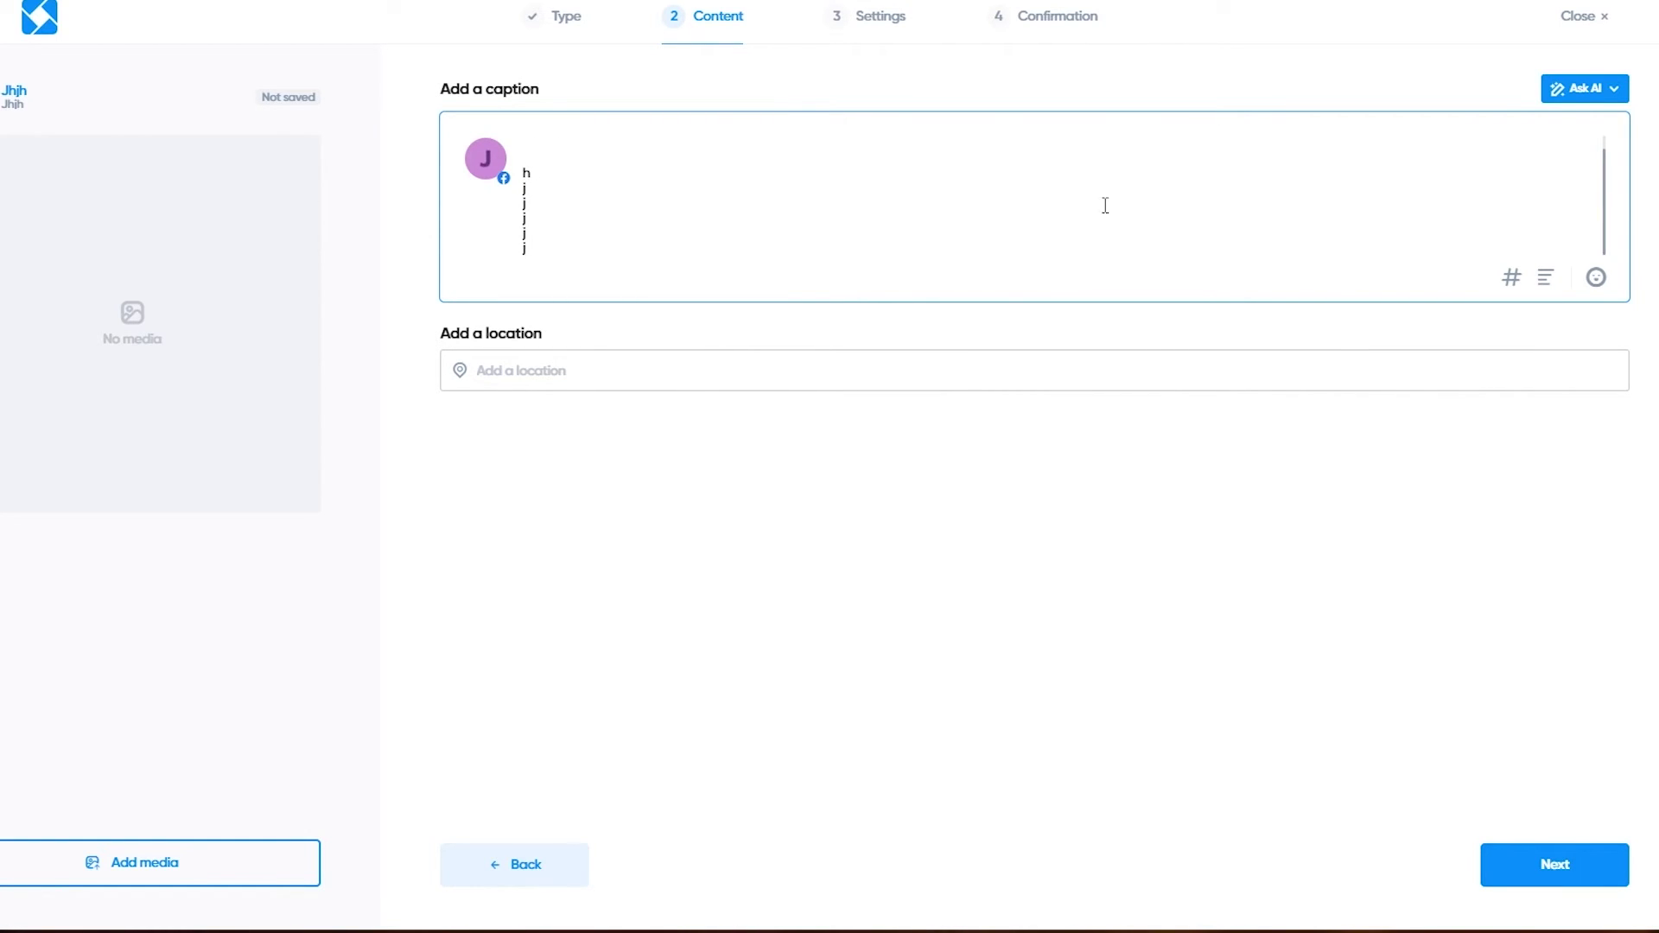
# Step: AI-enhance the caption to 'Test post: Exploring new horizons! #NewBeginnings #AdventureAwaiting'
pyautogui.click(1598, 89)
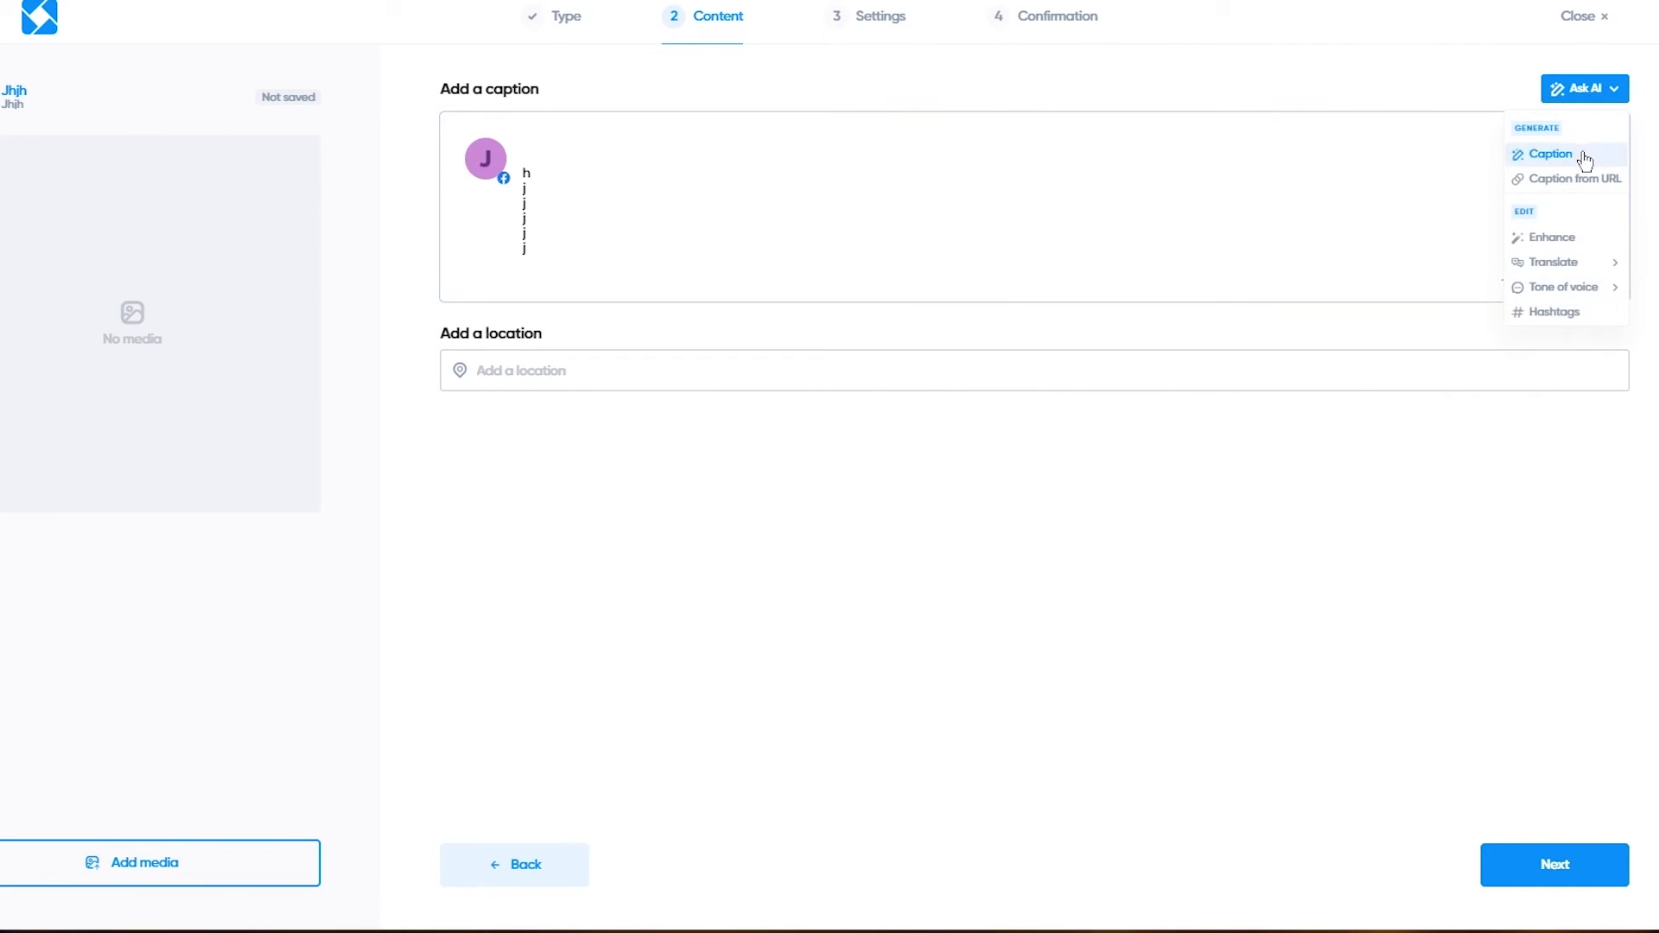
pyautogui.click(1566, 240)
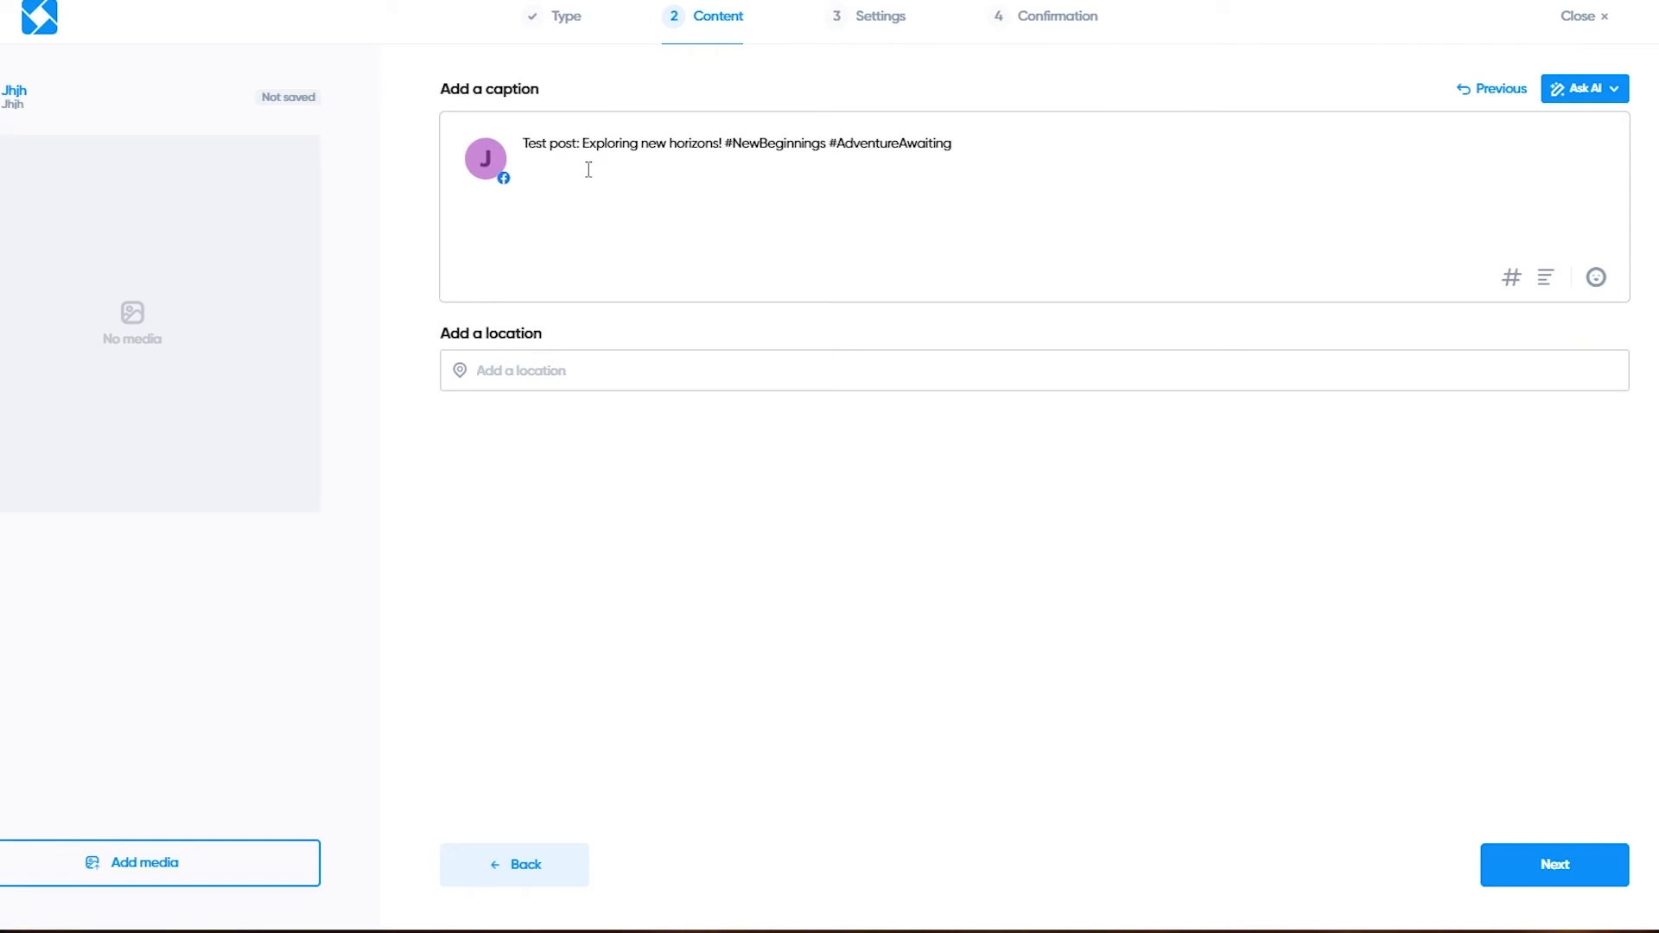
pyautogui.moveTo(566, 153); pyautogui.dragTo(1033, 200)
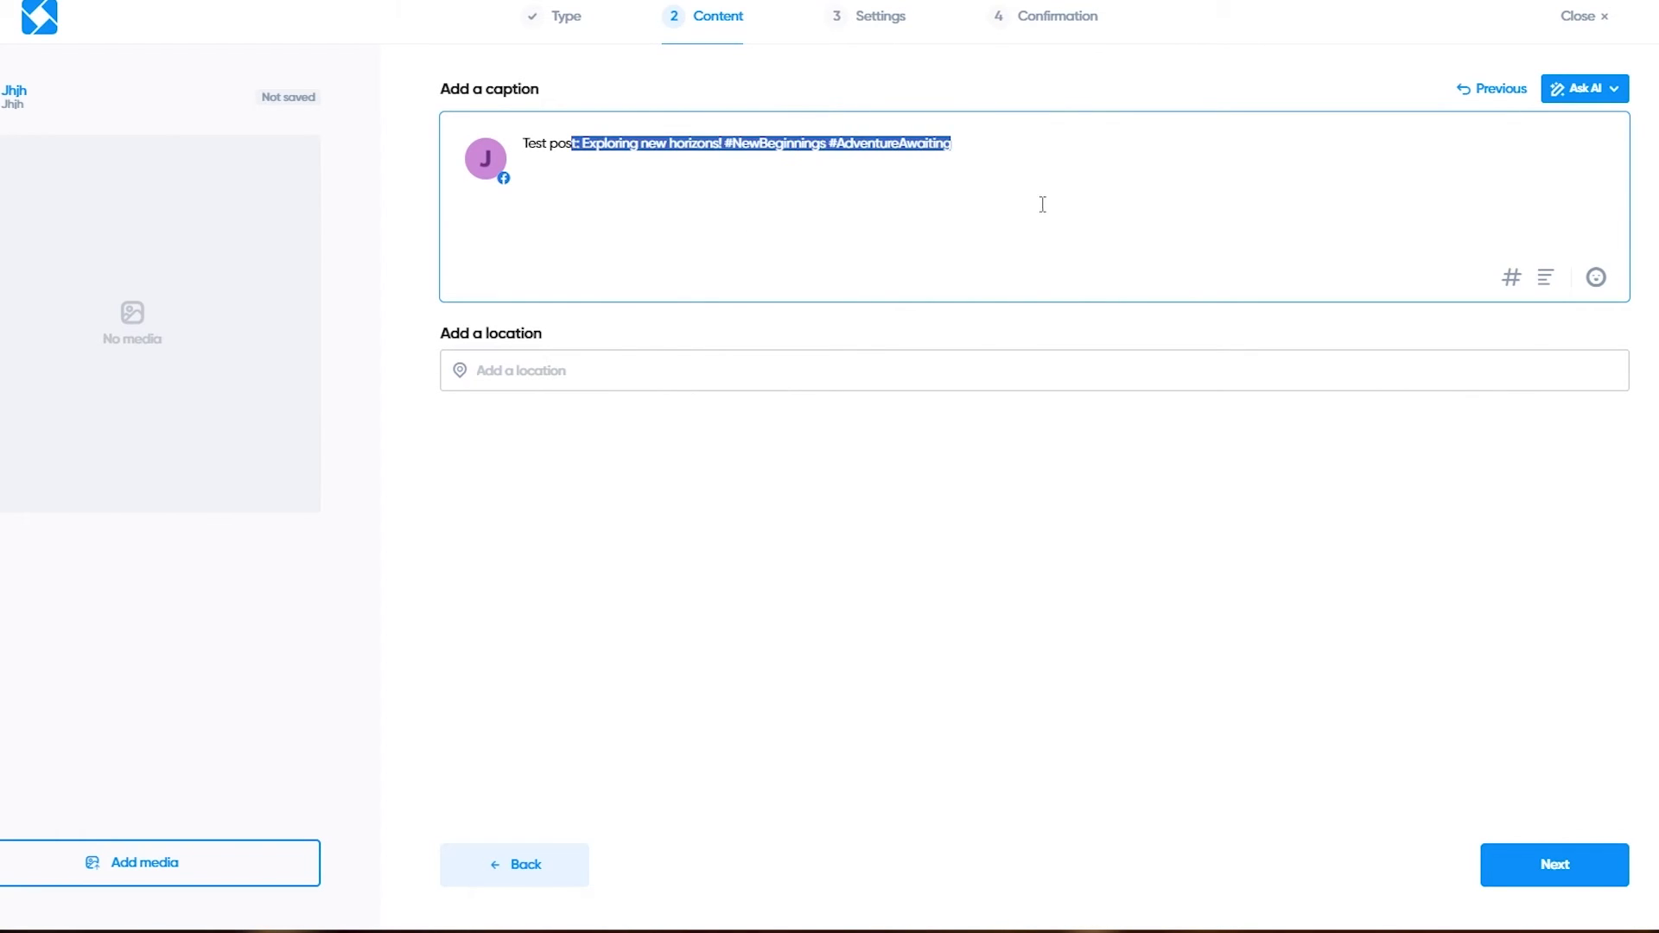
pyautogui.click(950, 136)
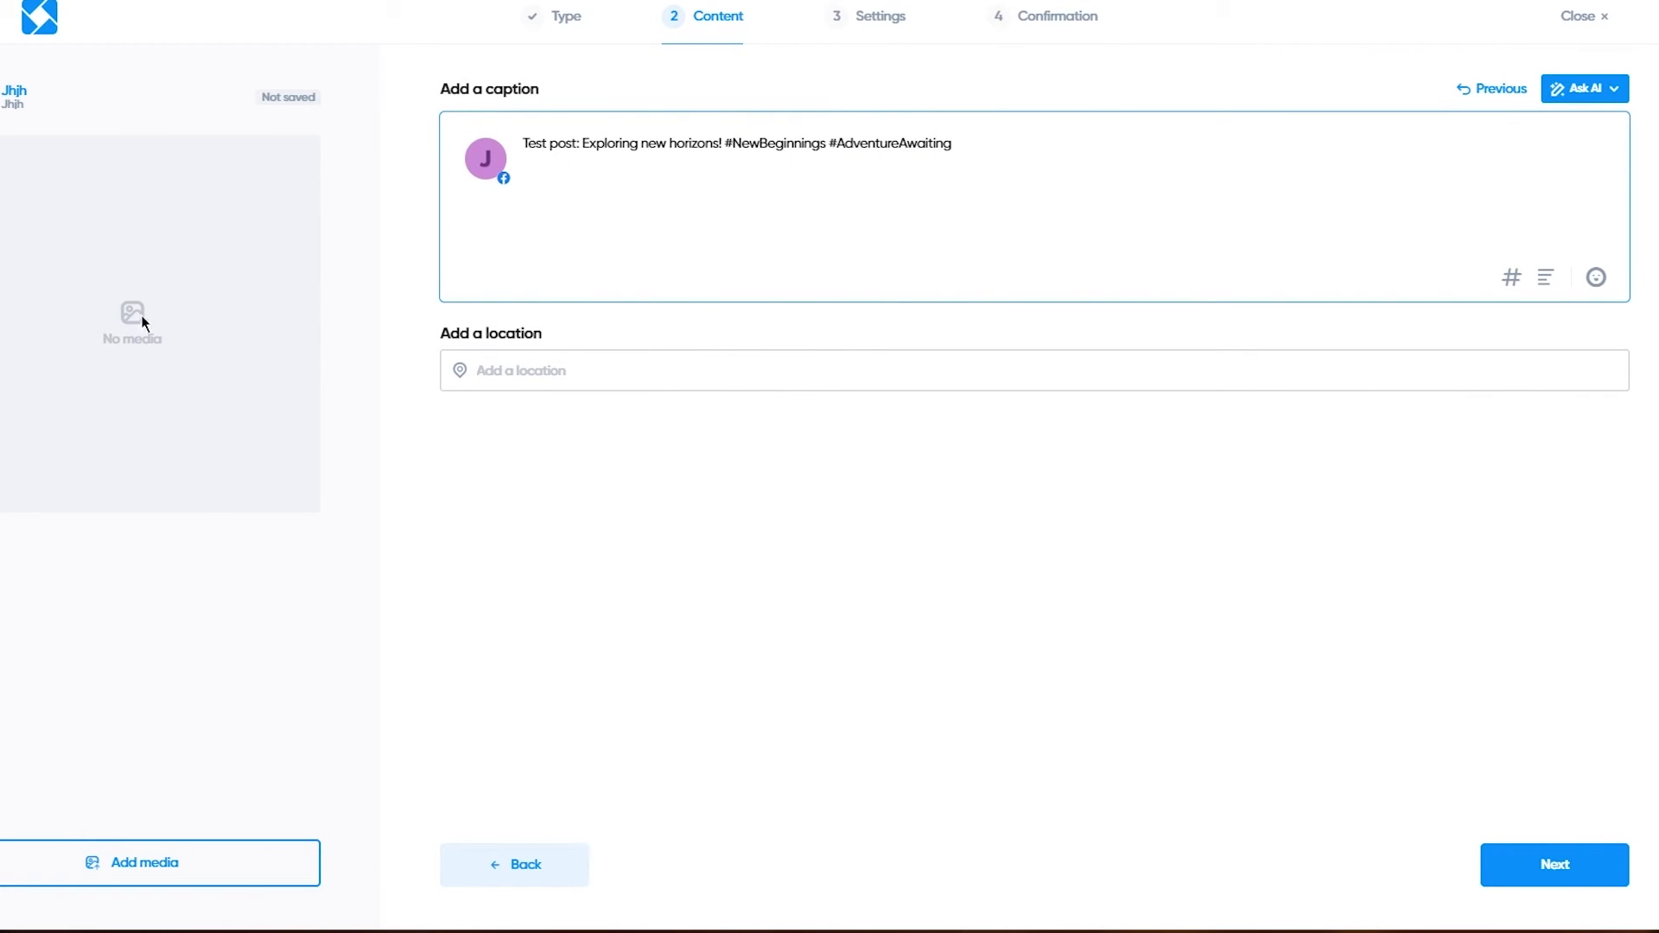
pyautogui.click(103, 331)
# Step: Upload Swag kicks.png from this month's files and confirm it onto the post
pyautogui.click(119, 853)
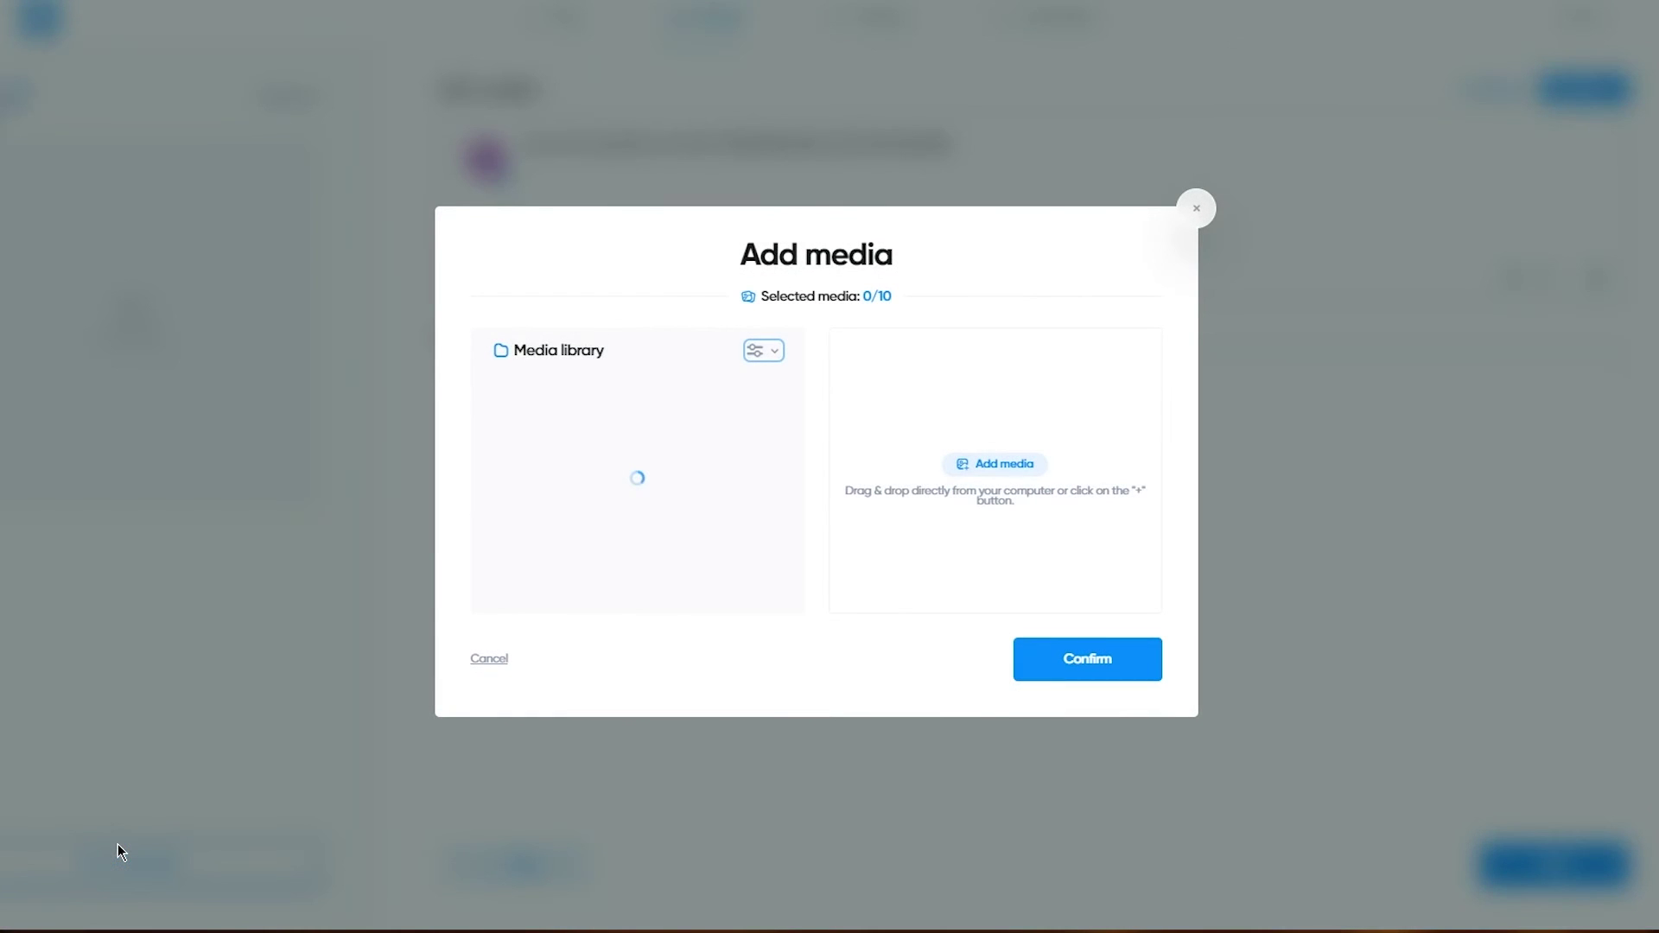
pyautogui.click(990, 468)
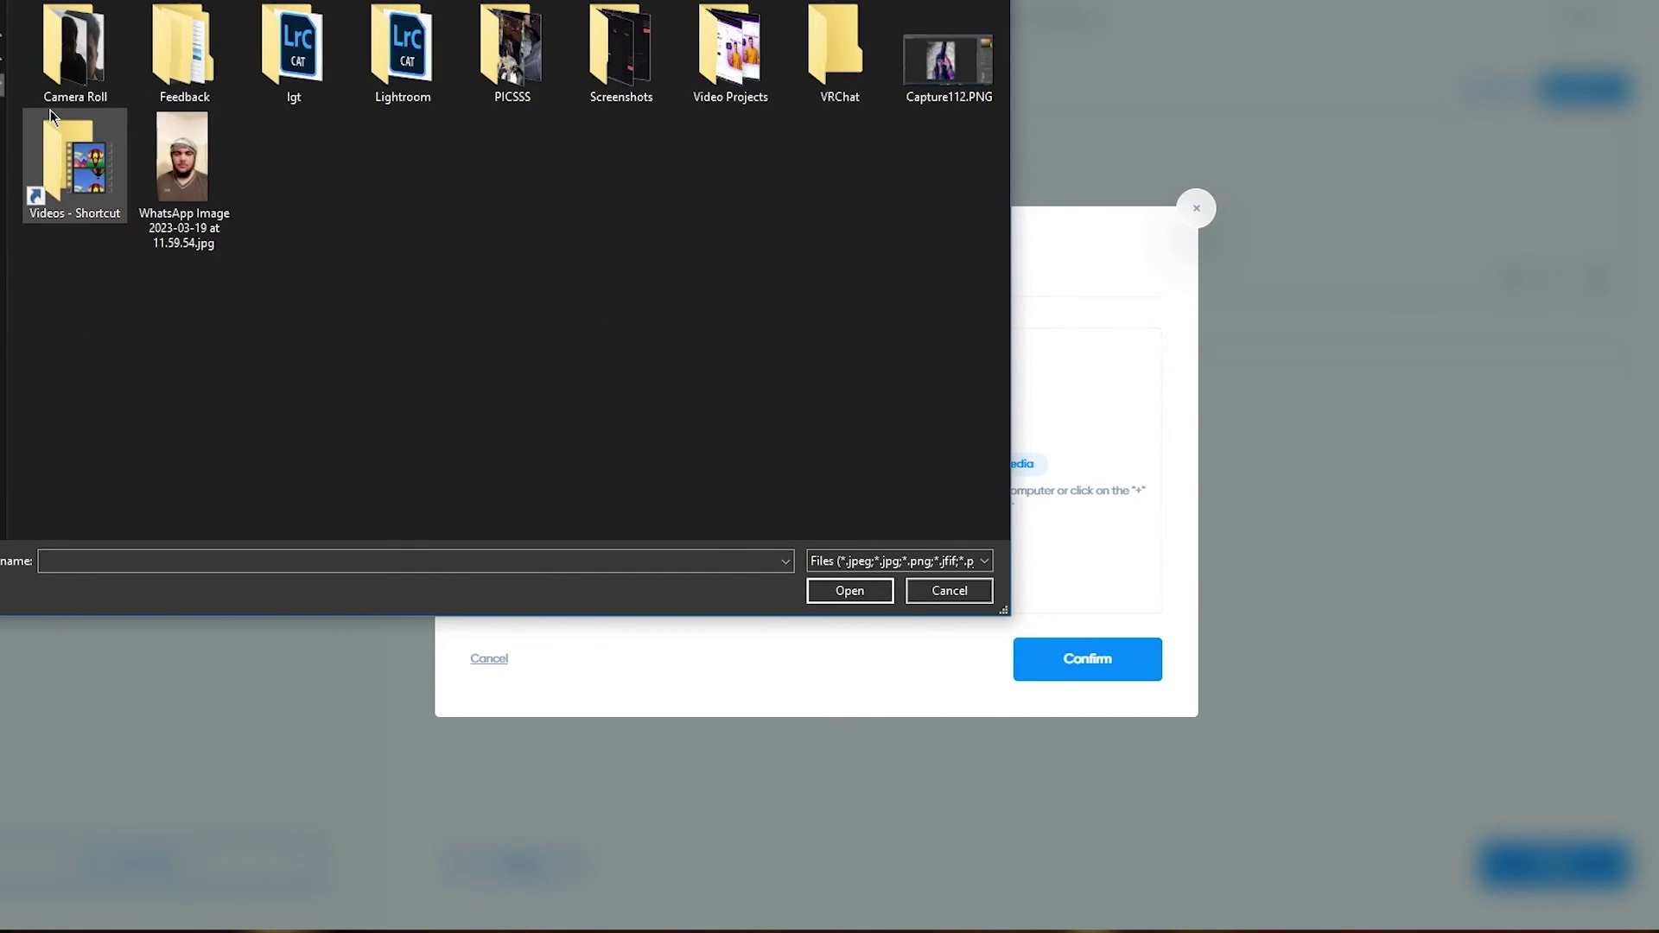
pyautogui.doubleClick(71, 151)
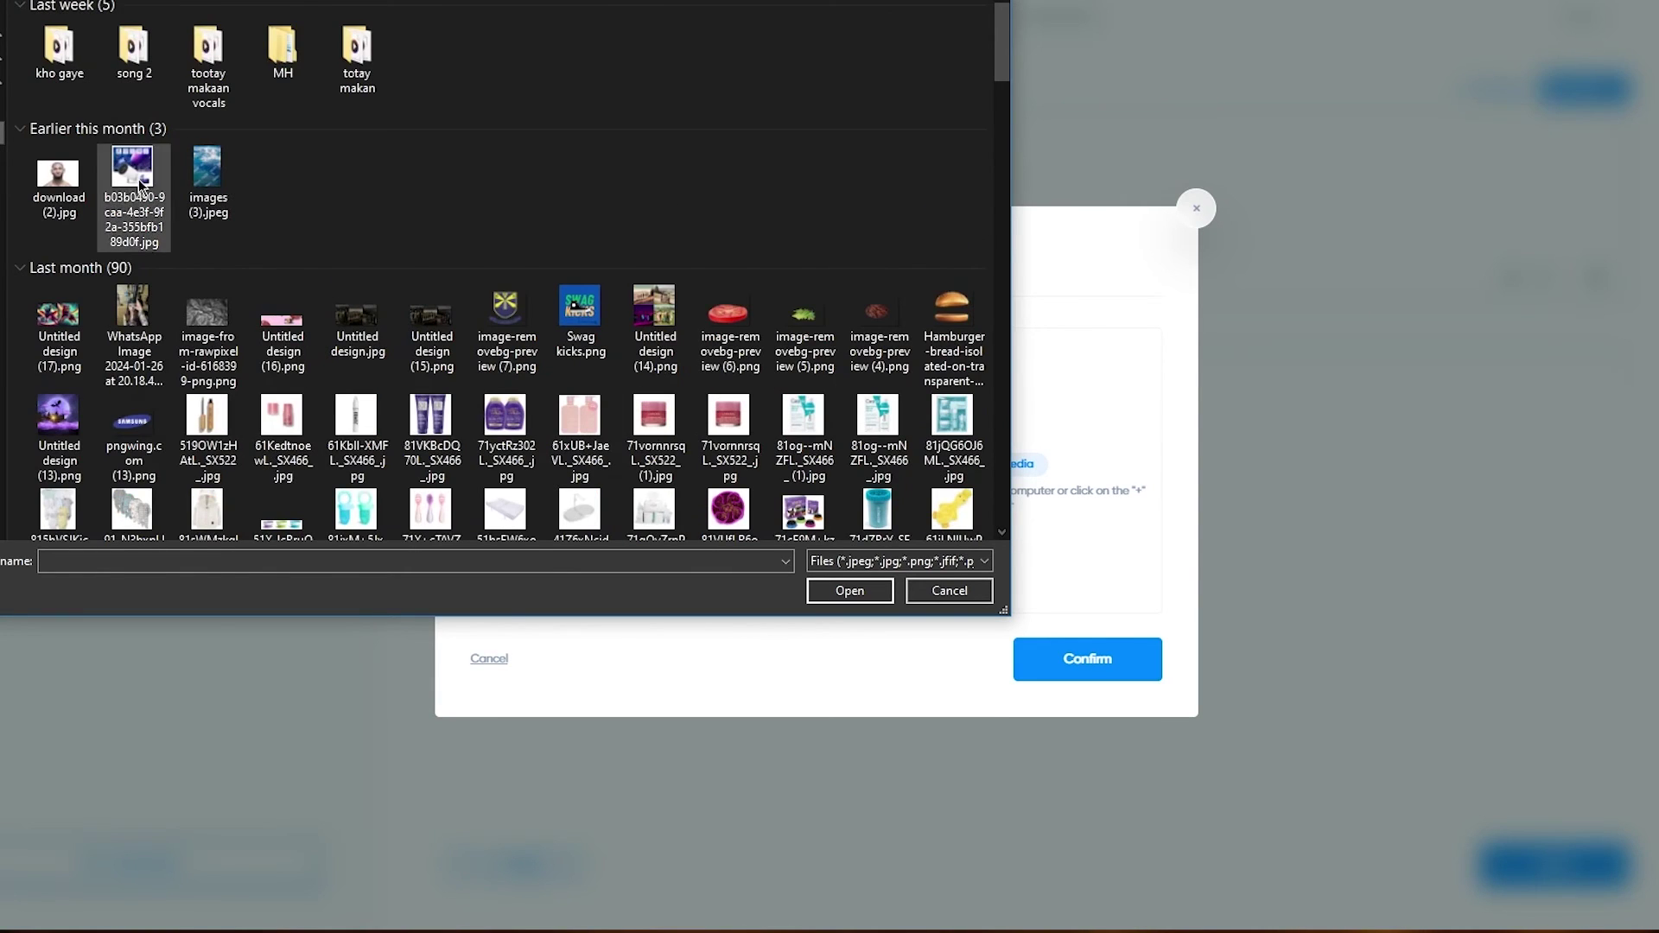
pyautogui.doubleClick(38, 170)
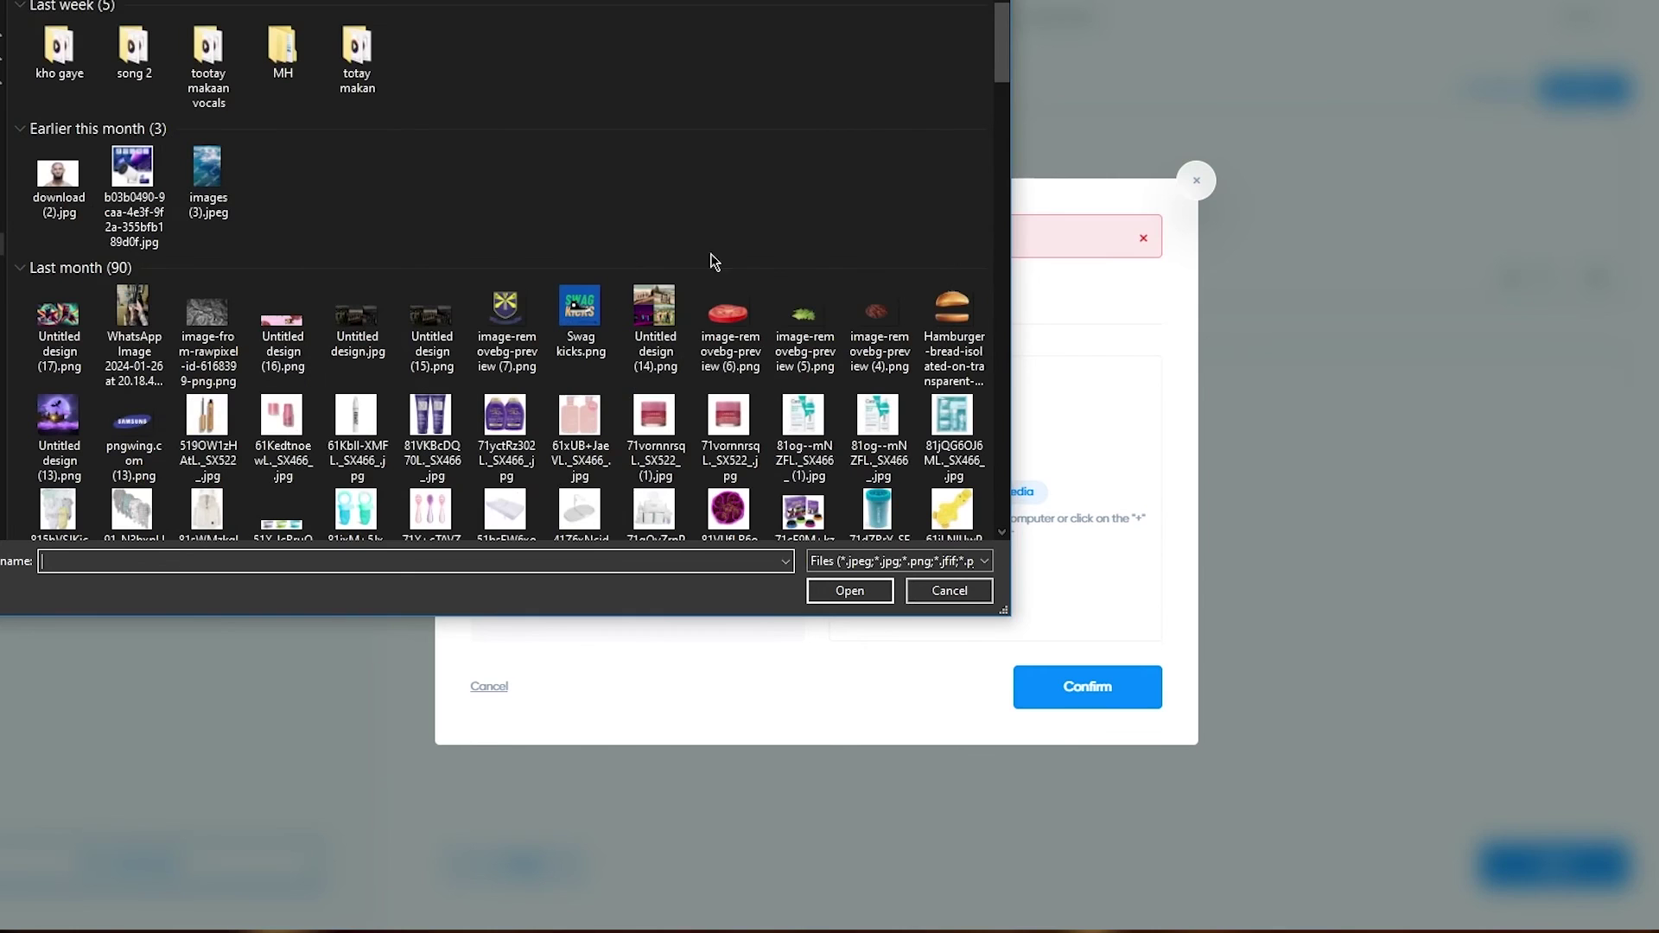
pyautogui.doubleClick(579, 309)
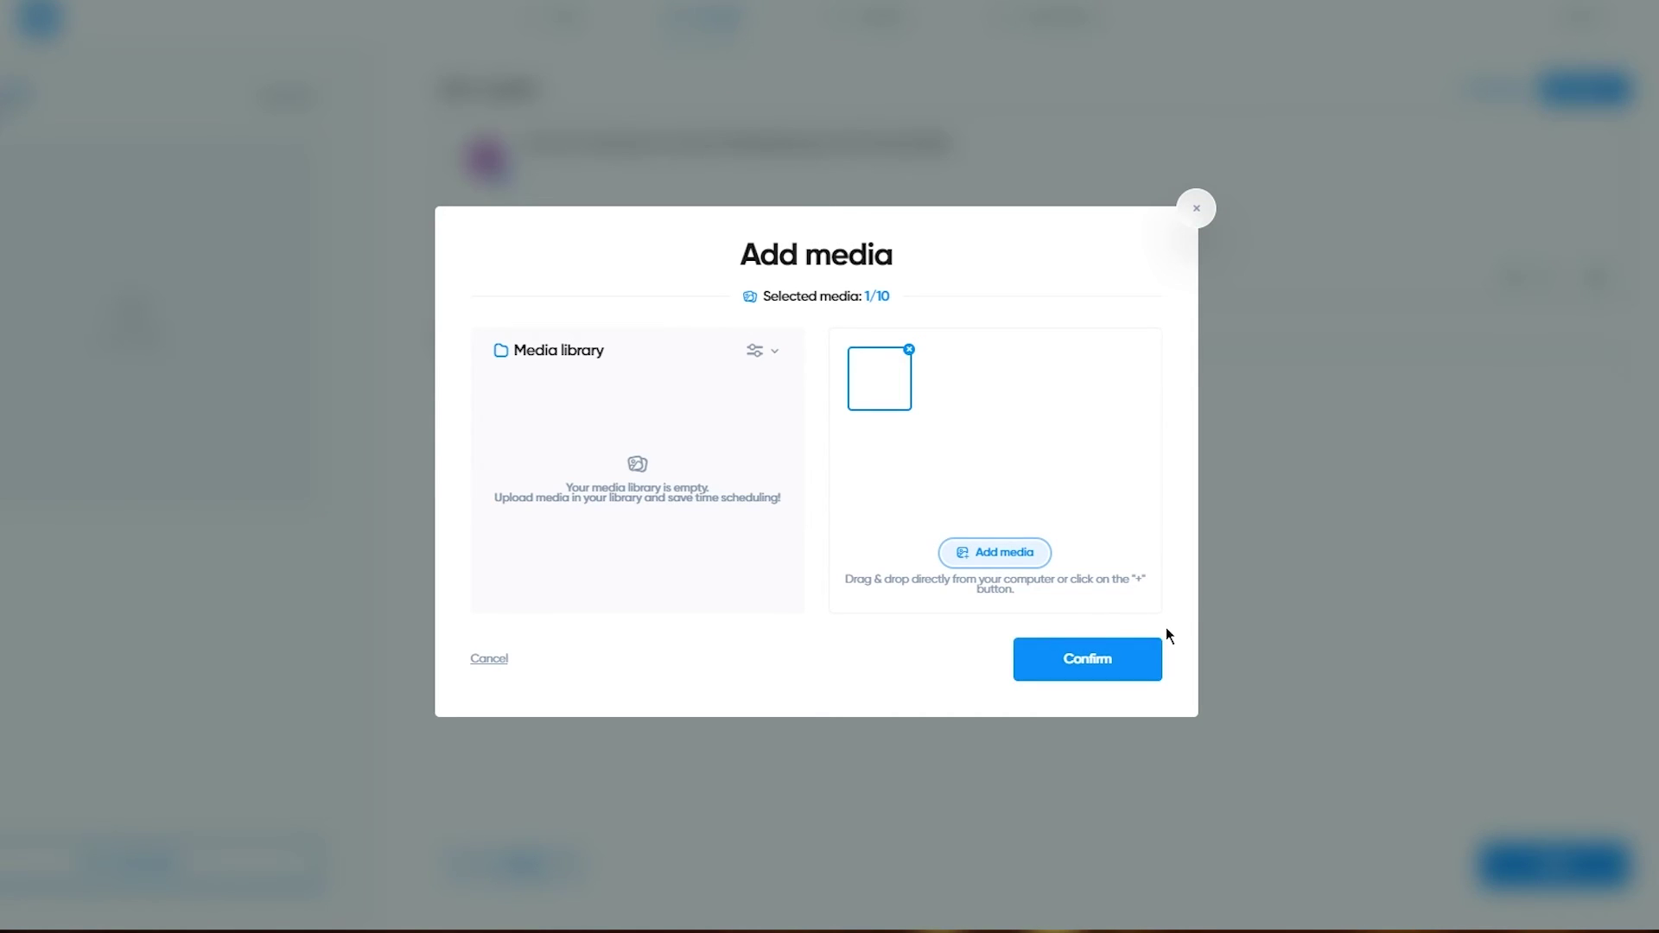
pyautogui.click(1090, 659)
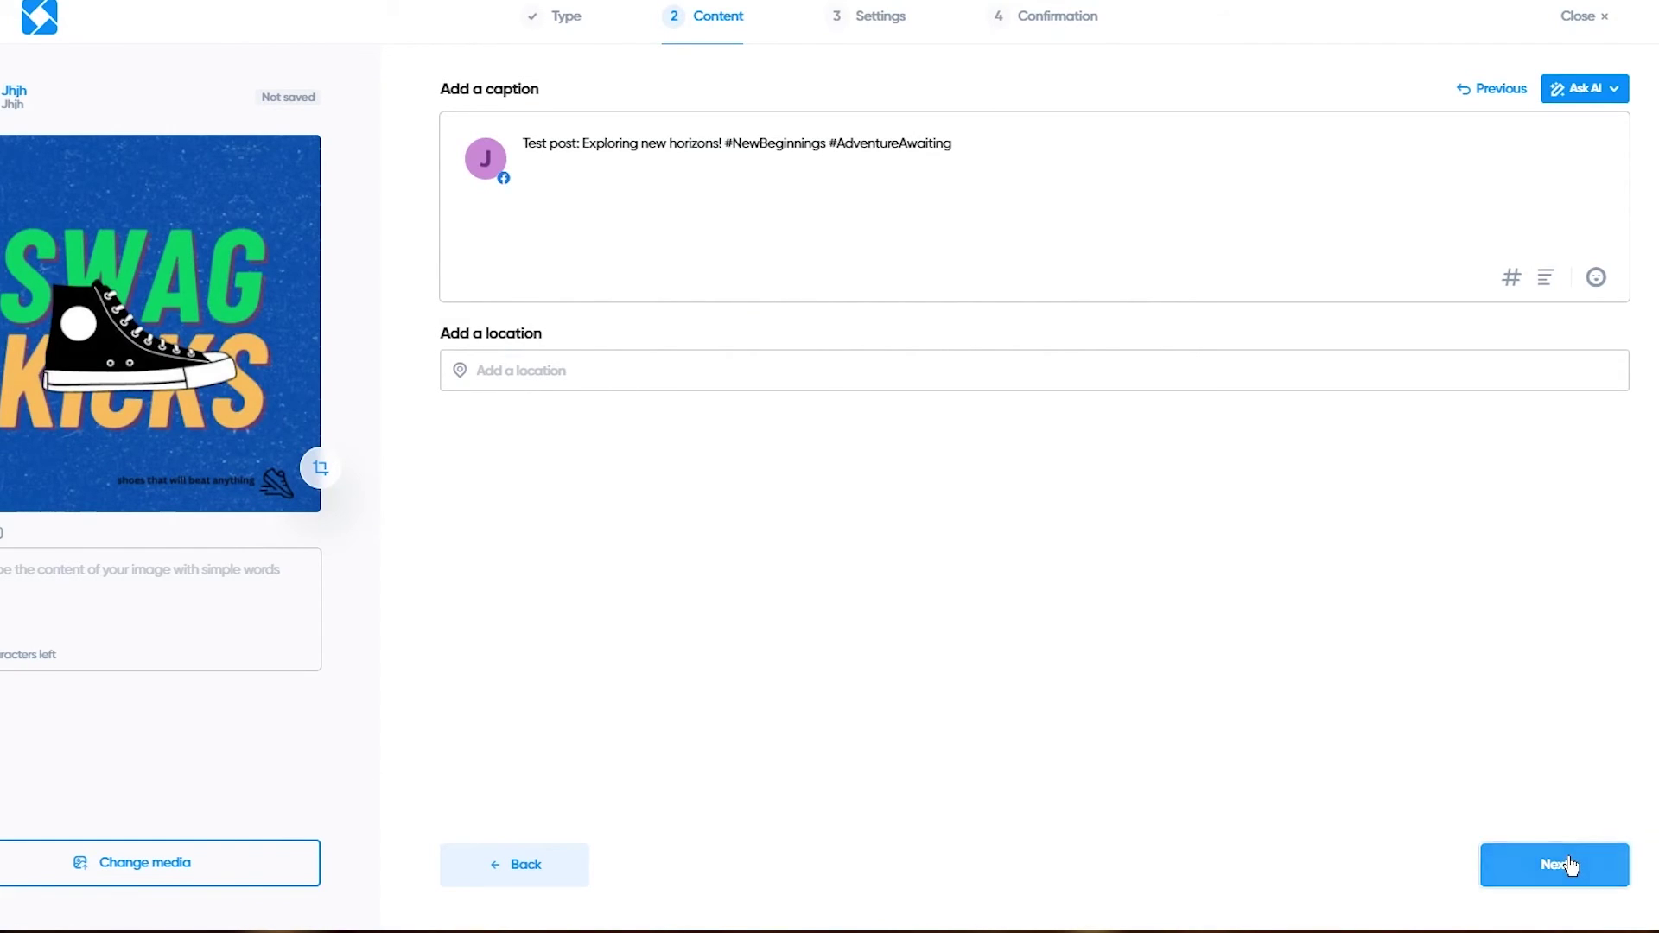
# Step: Keep 02/12/2024 02:30 PM, schedule the post and activate mobile validation
pyautogui.click(1568, 864)
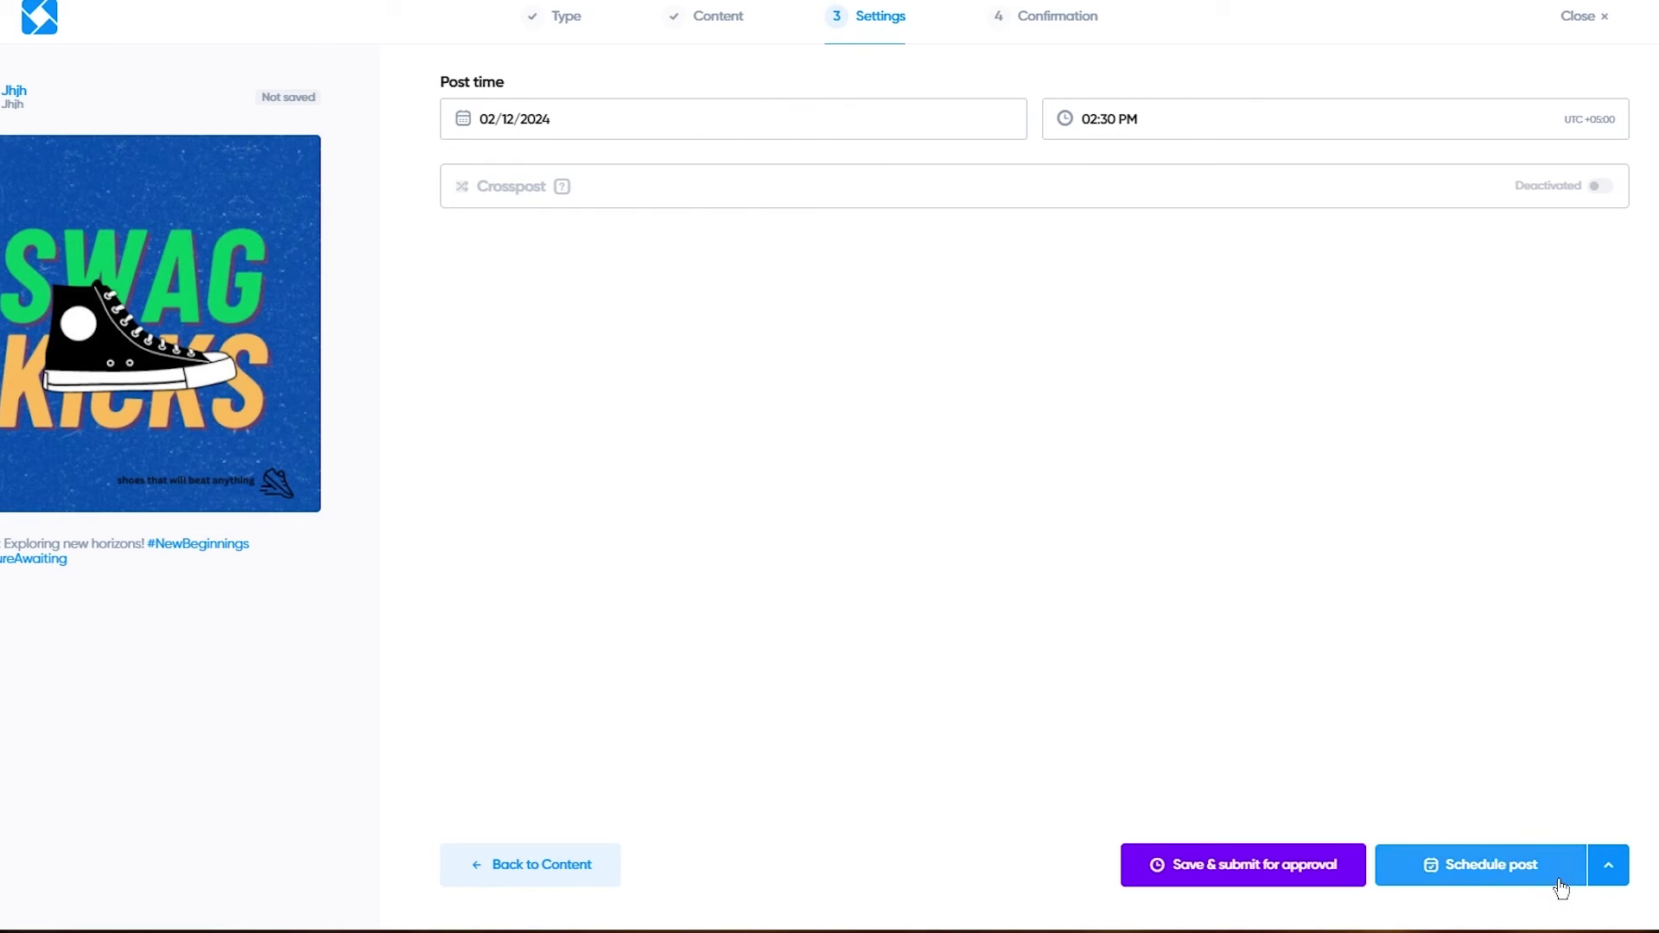
pyautogui.click(1430, 863)
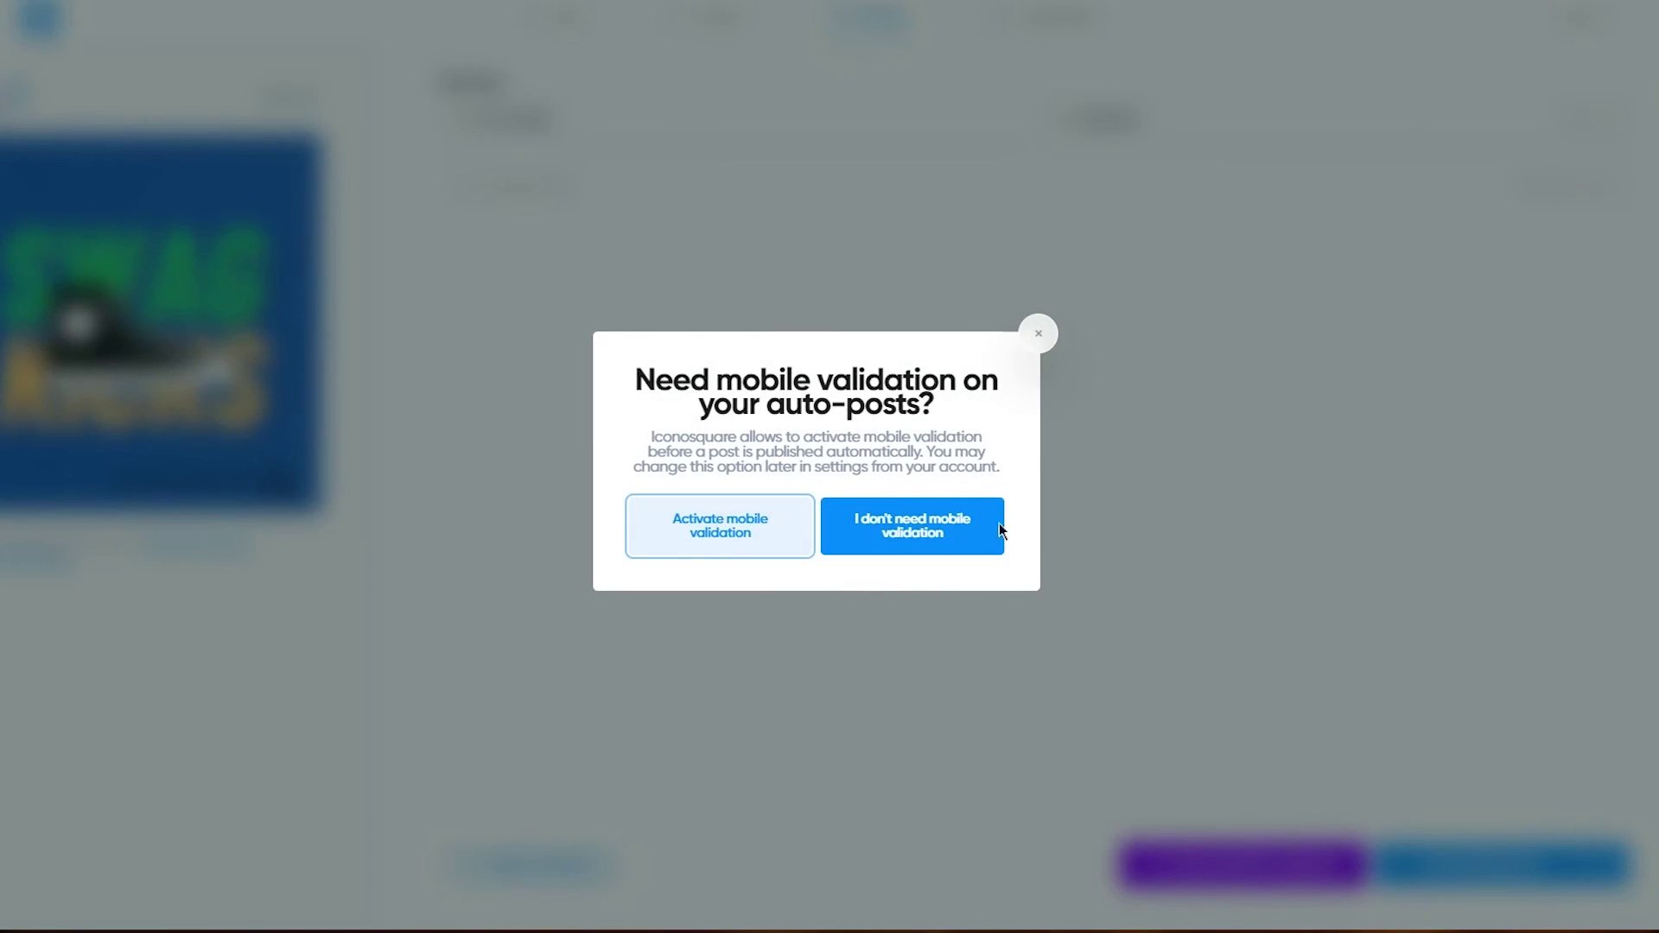
pyautogui.click(772, 526)
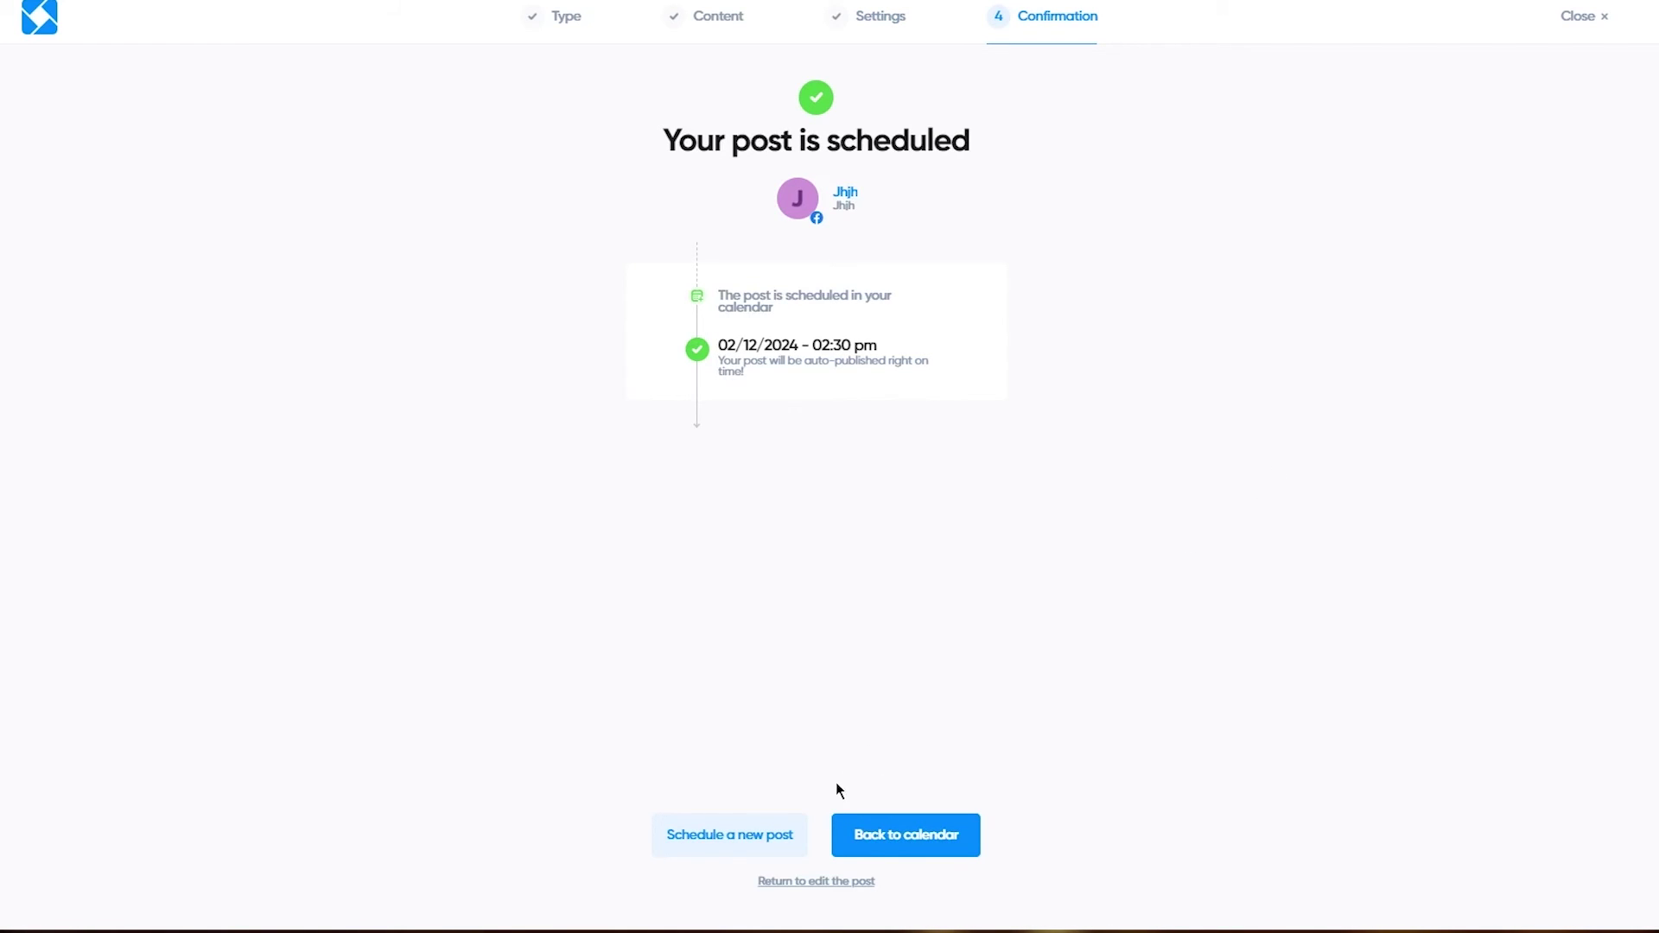
# Step: Back on the calendar, inspect the Monday 12 2:30 pm post, then close it
pyautogui.click(893, 855)
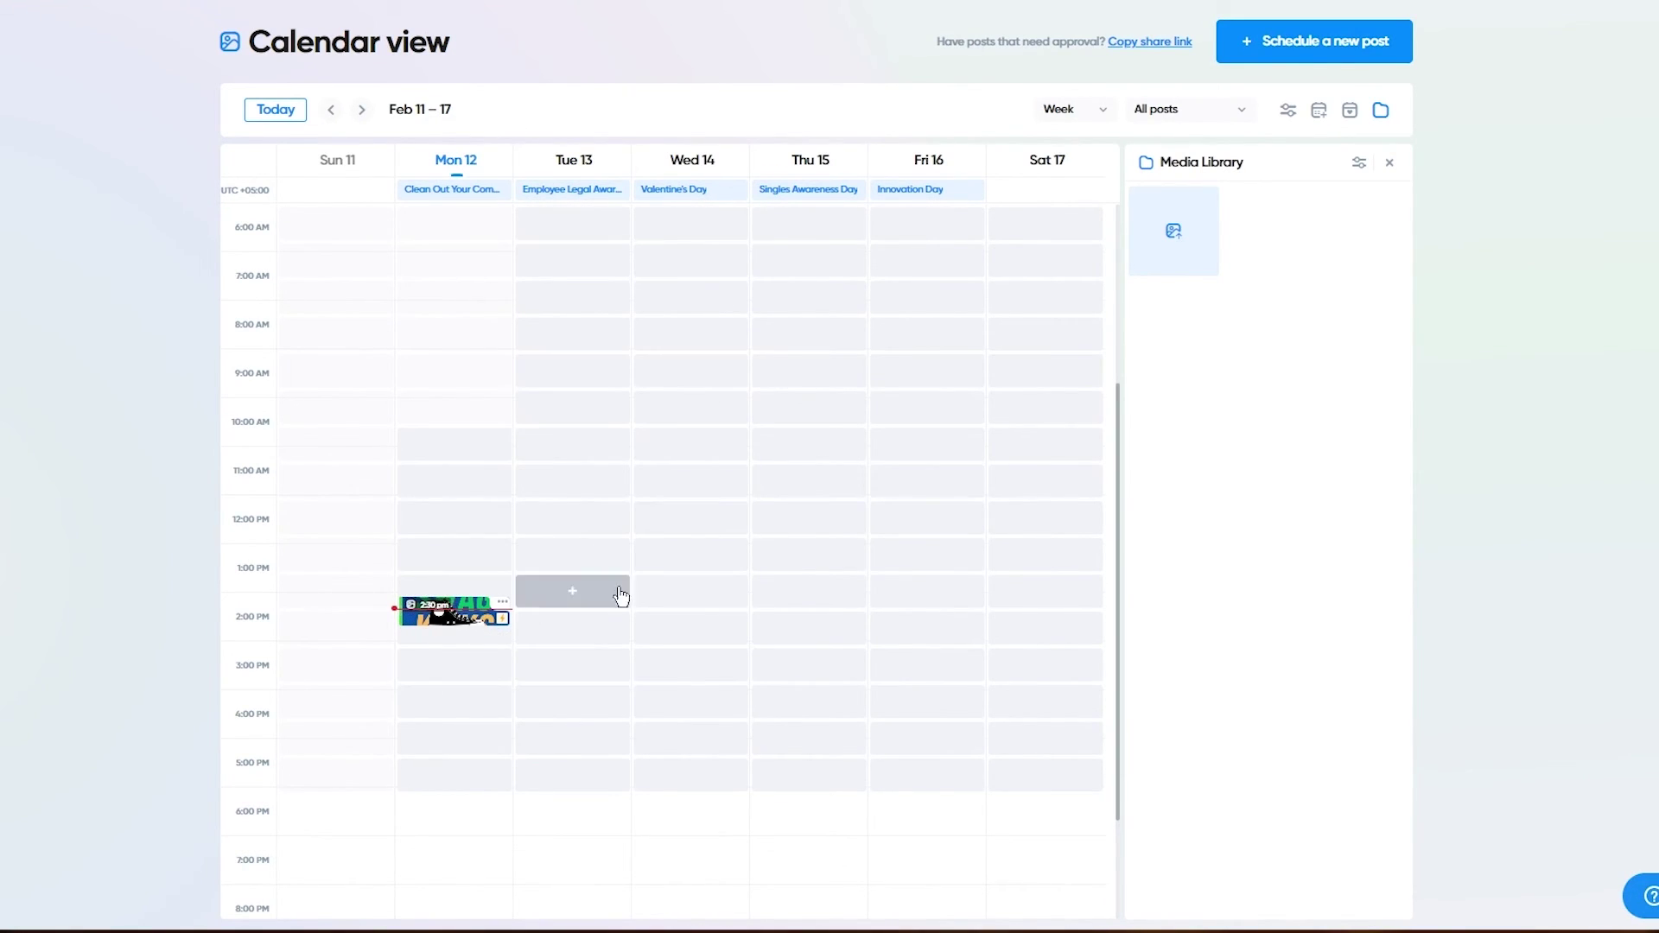
pyautogui.click(443, 615)
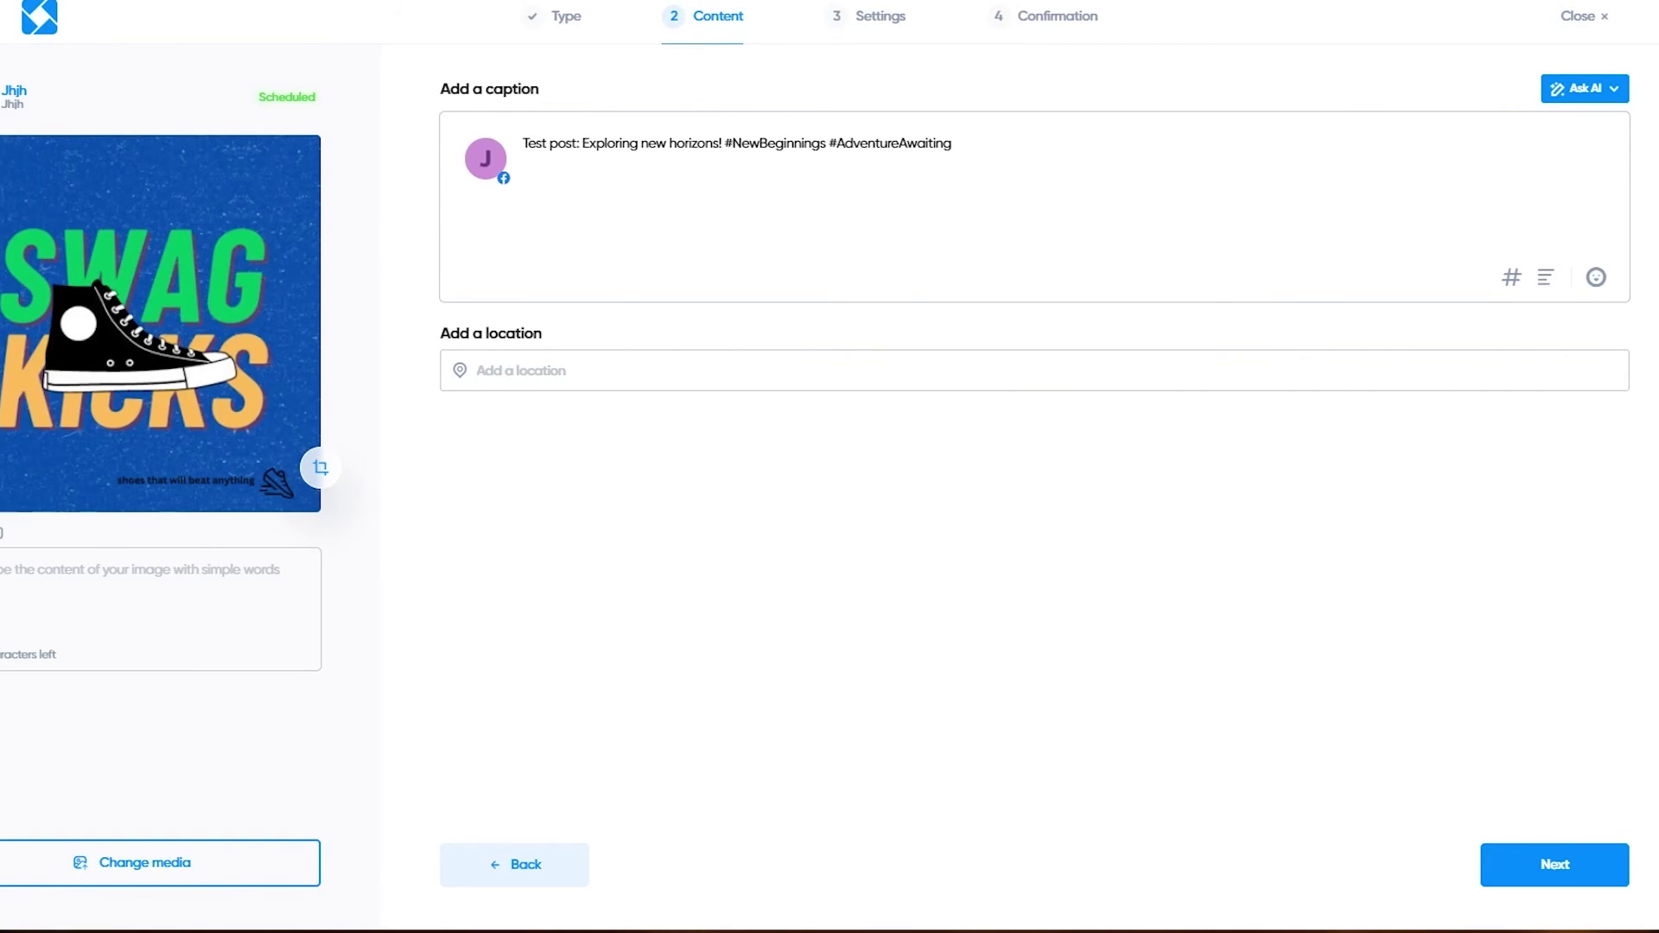
pyautogui.click(1583, 16)
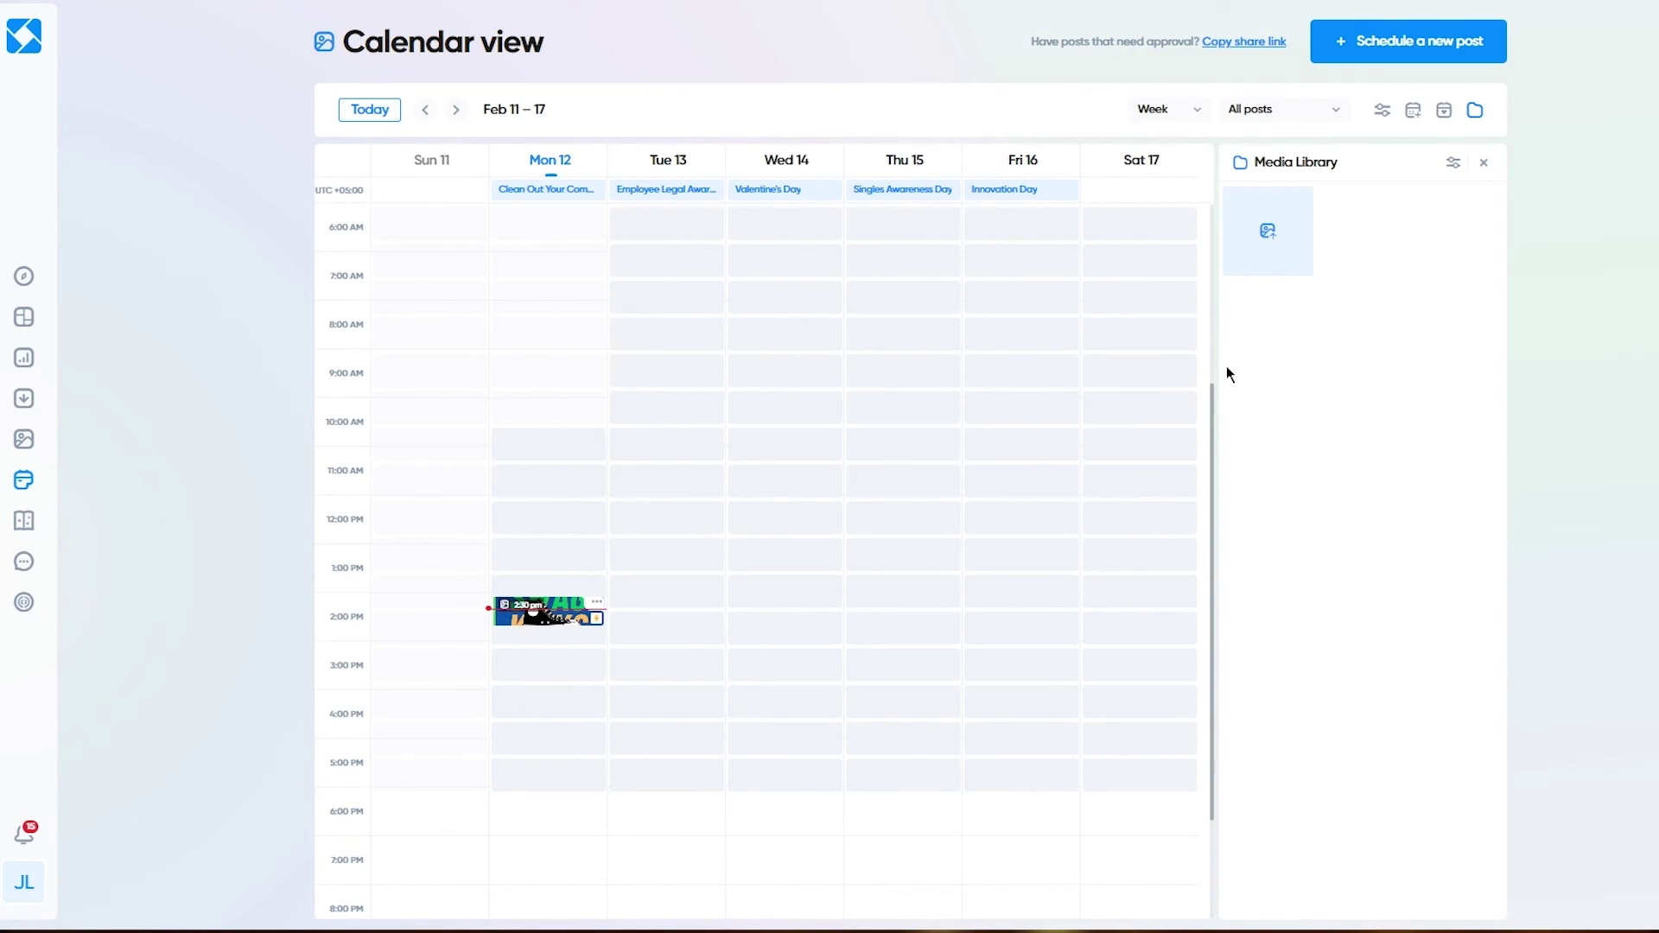
# Step: Return to the home dashboard and scroll through the 5/15 onboarding tasks
pyautogui.click(15, 49)
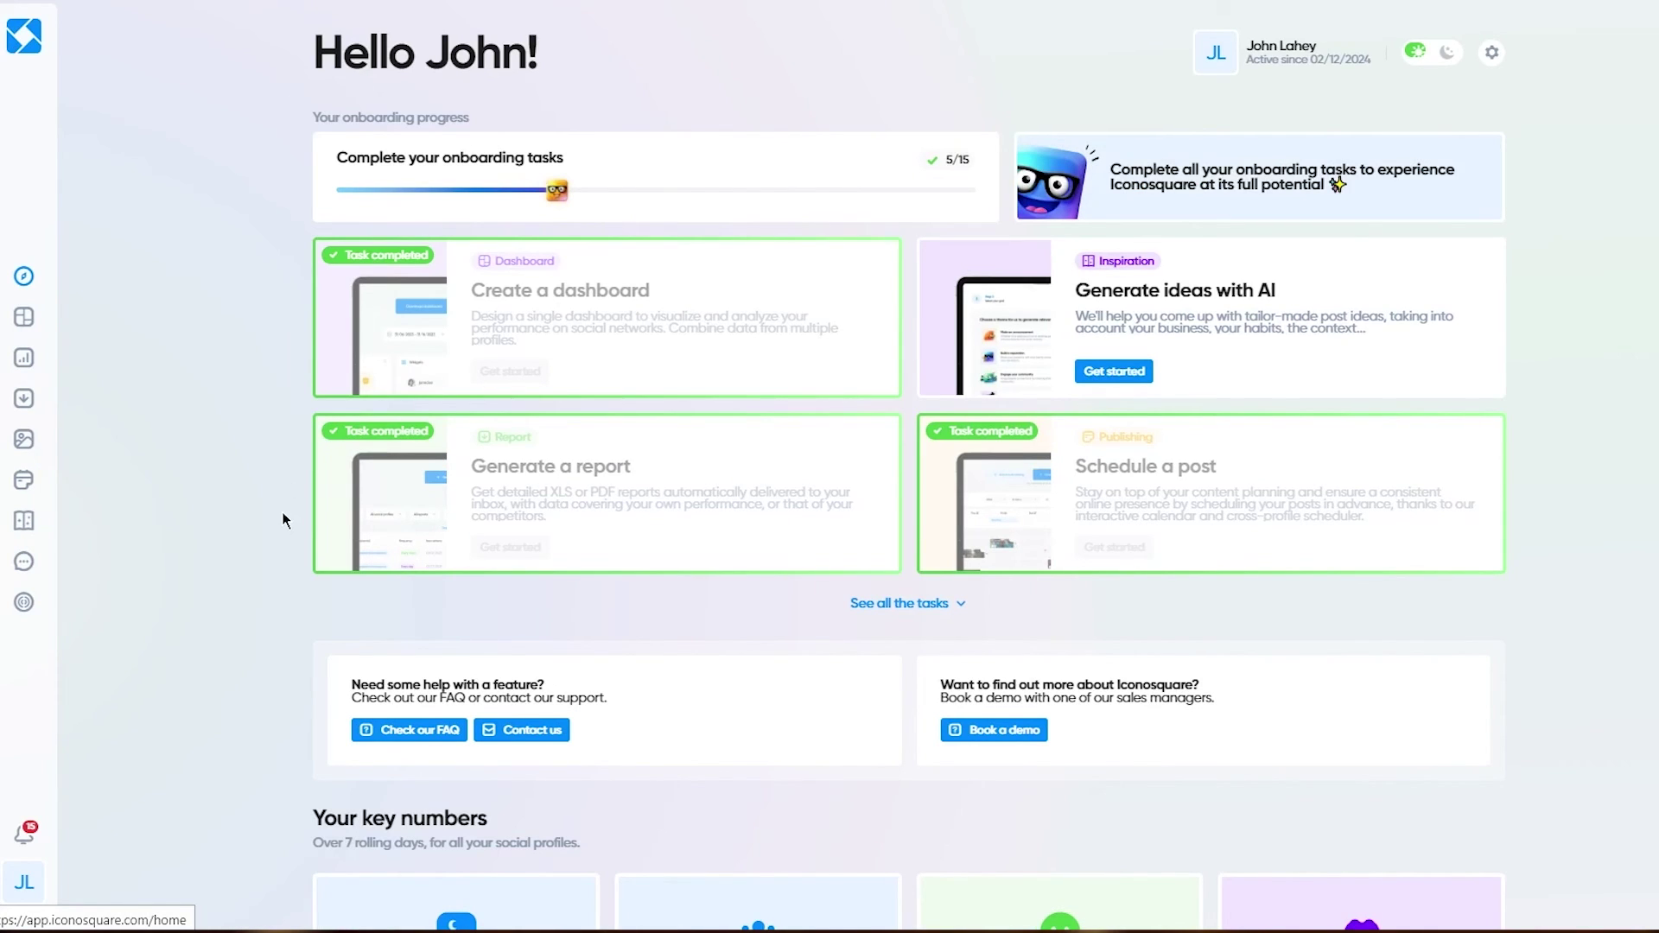
pyautogui.scroll(-10, 282, 511)
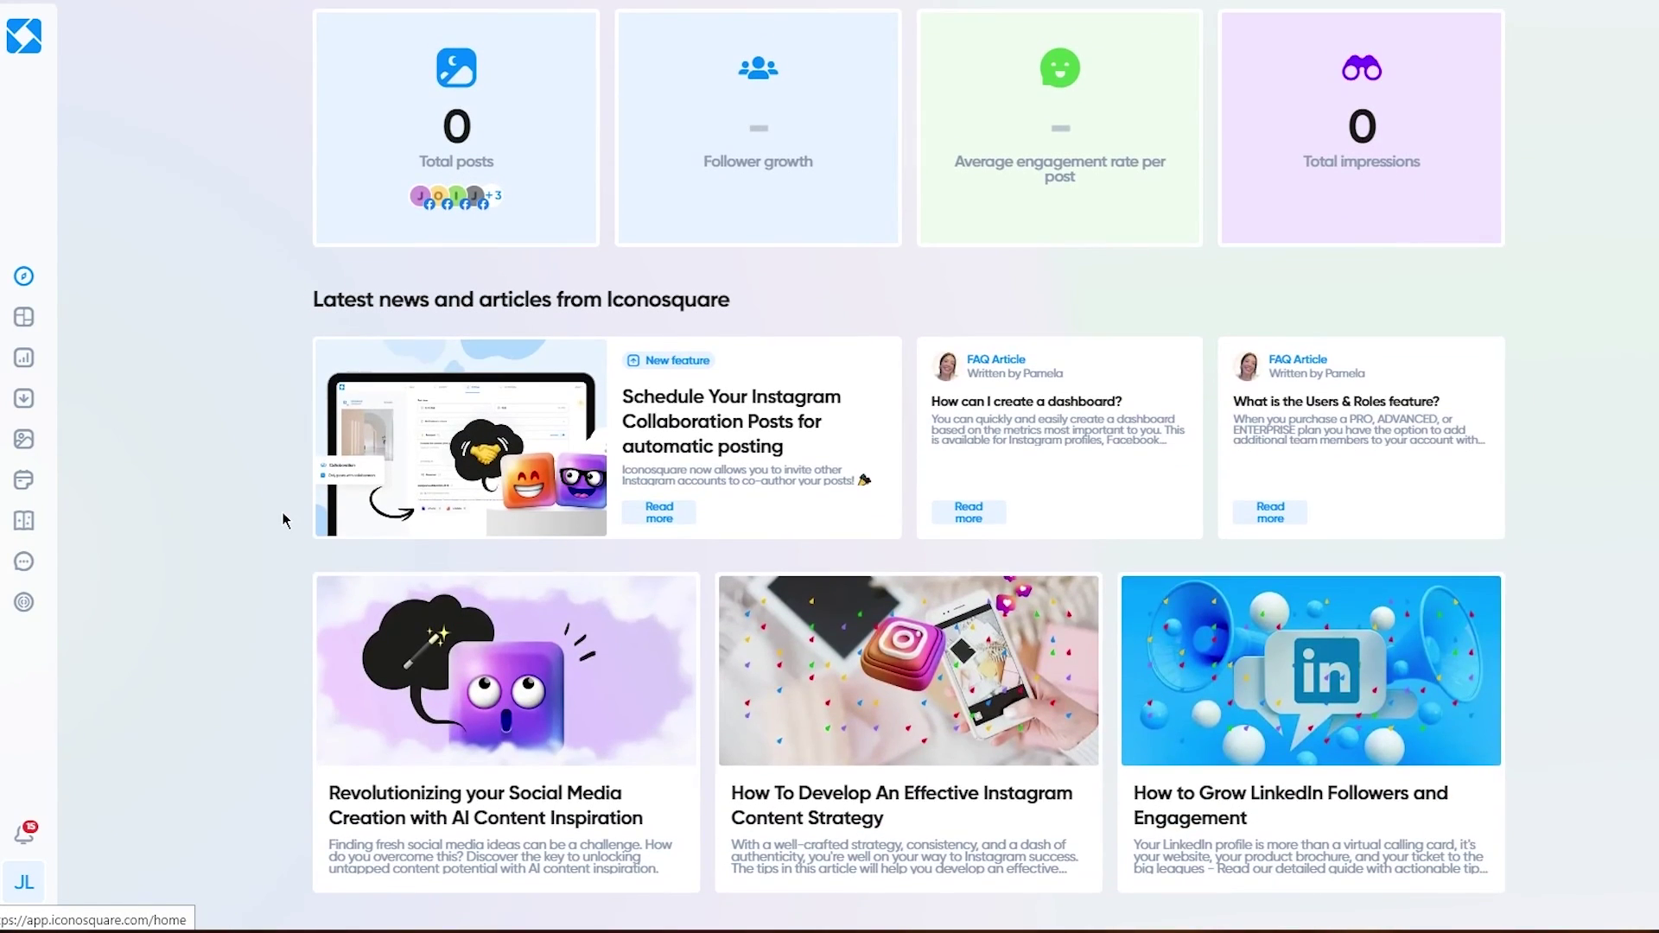
pyautogui.scroll(10, 282, 512)
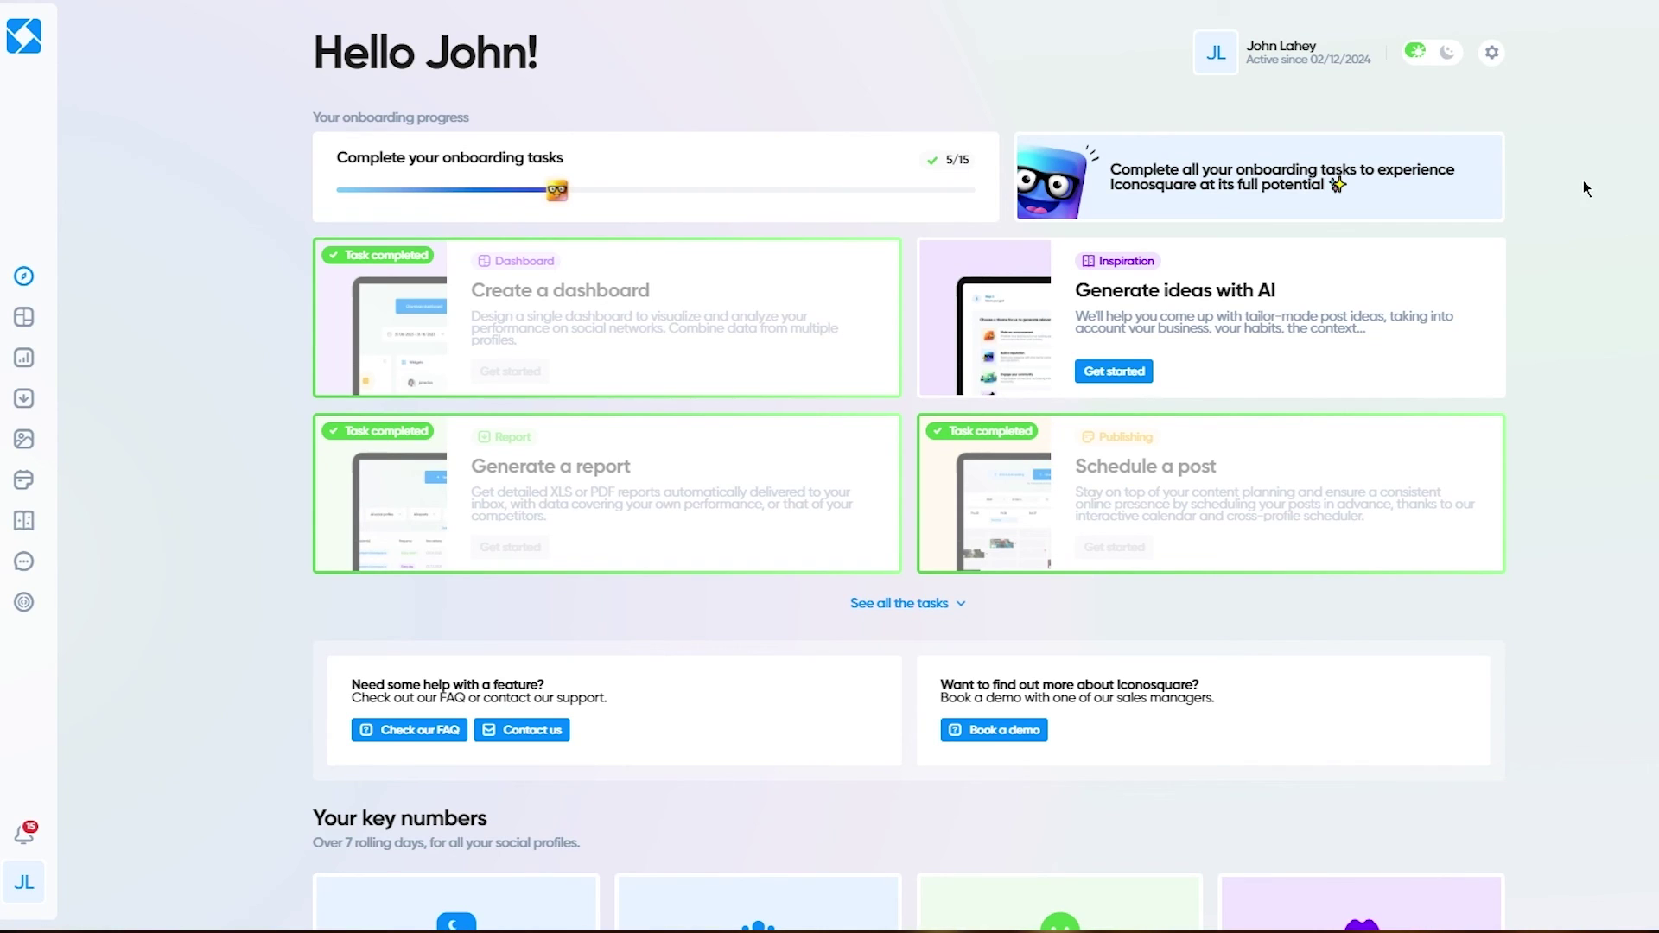
# Step: Switch the theme toggle beside the profile to dark mode
pyautogui.click(1444, 53)
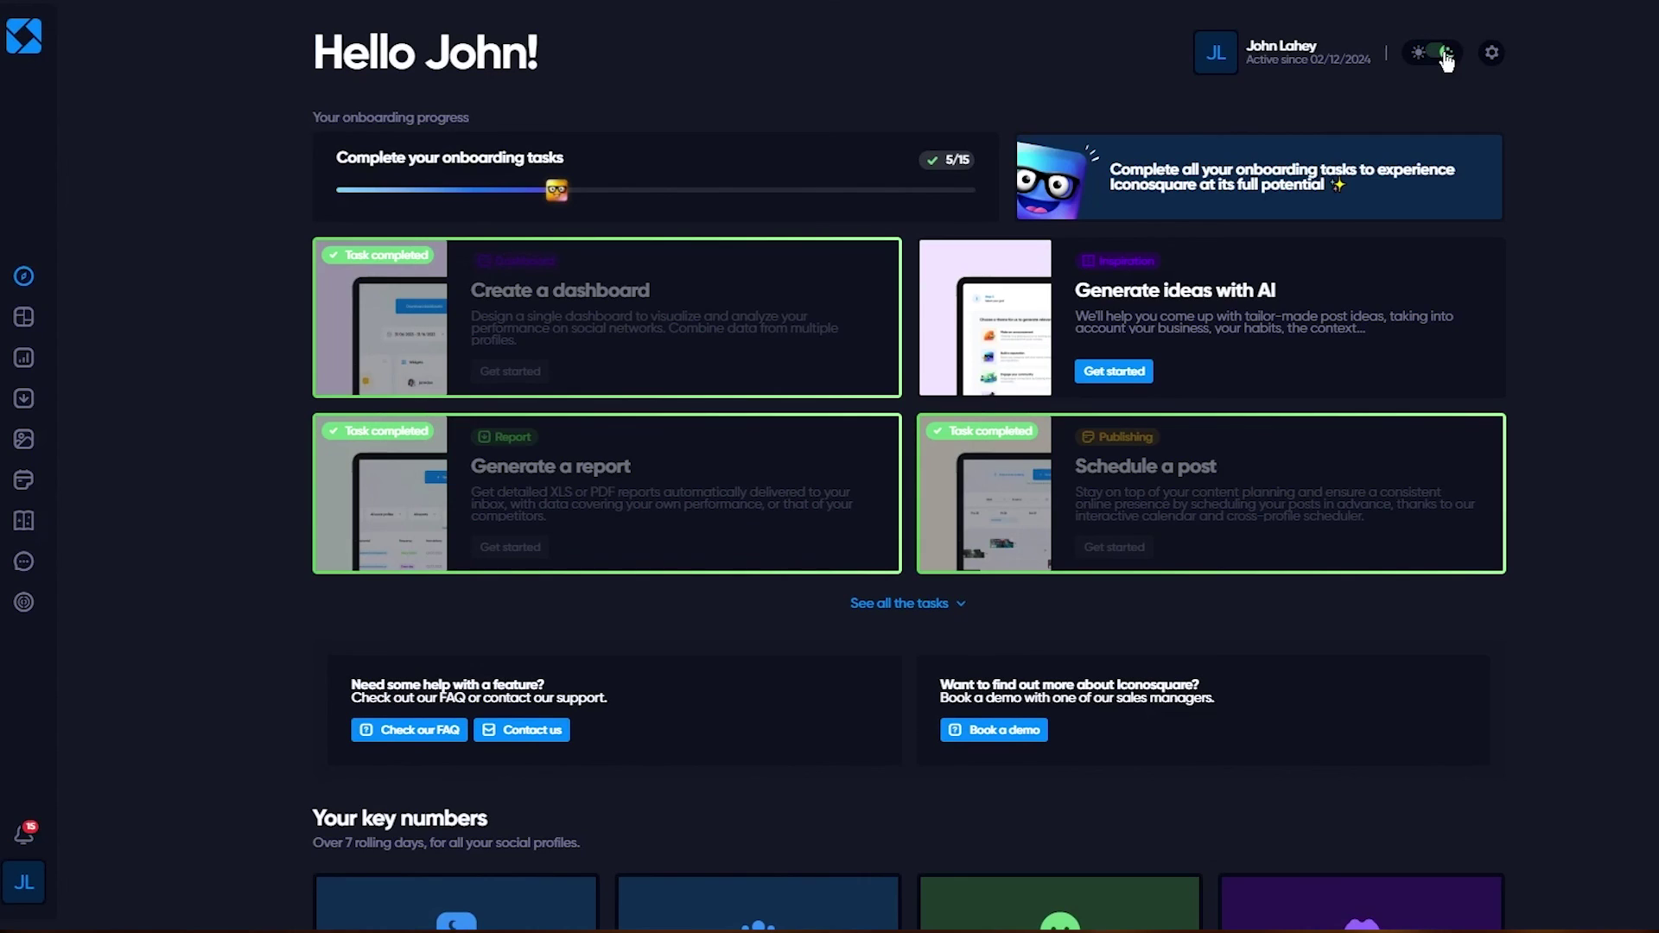